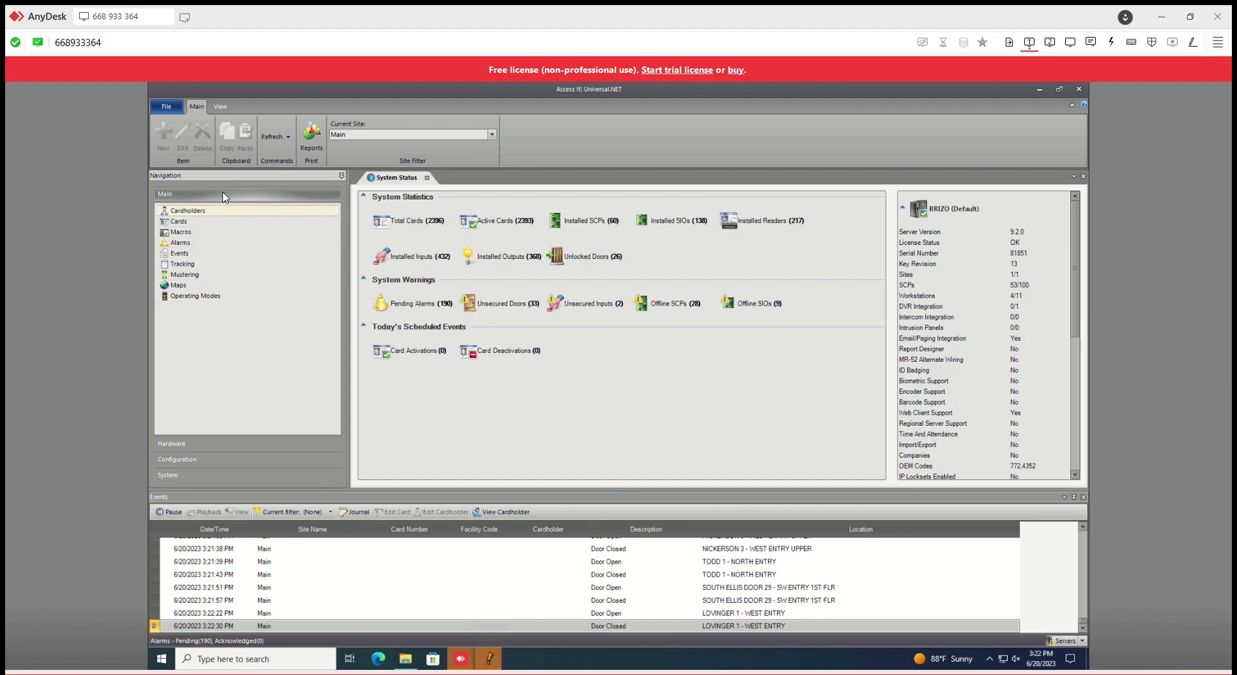
Glance at the Hardware controllers, then show Configuration items like card groups, access levels, timezones and reports.
click(232, 444)
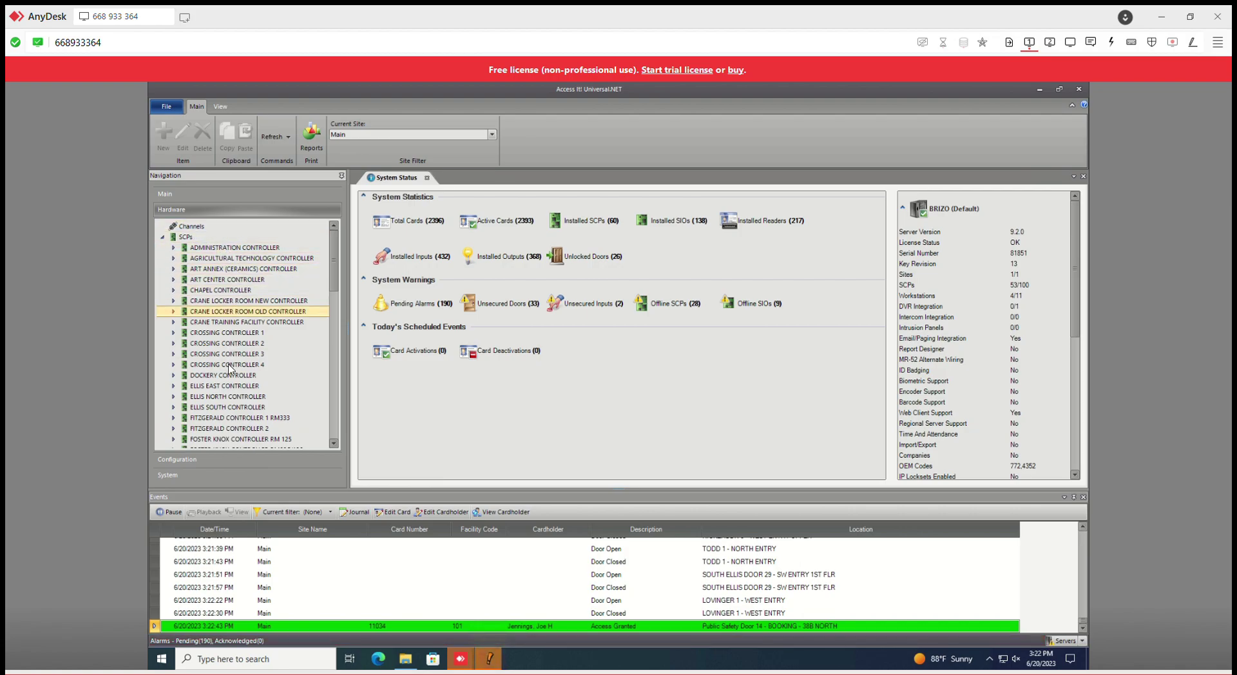
click(226, 459)
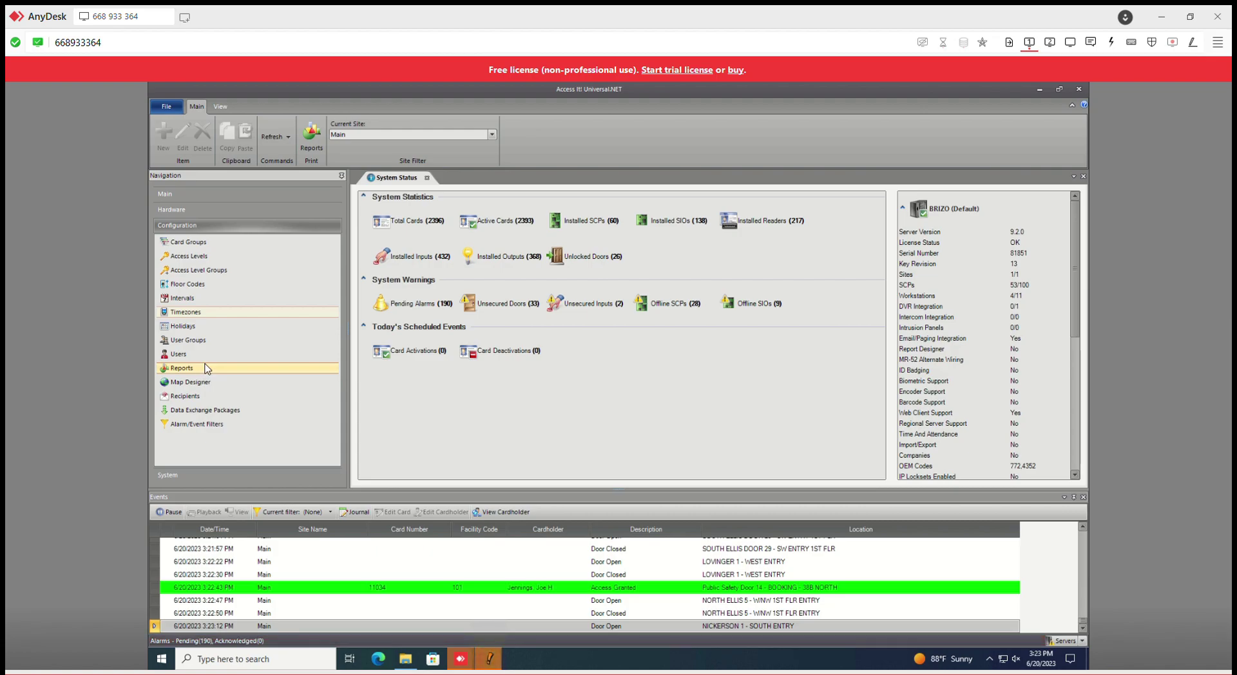
Open the Alarms list of 193 pending alarms, comparing it with the System Status tab.
click(210, 477)
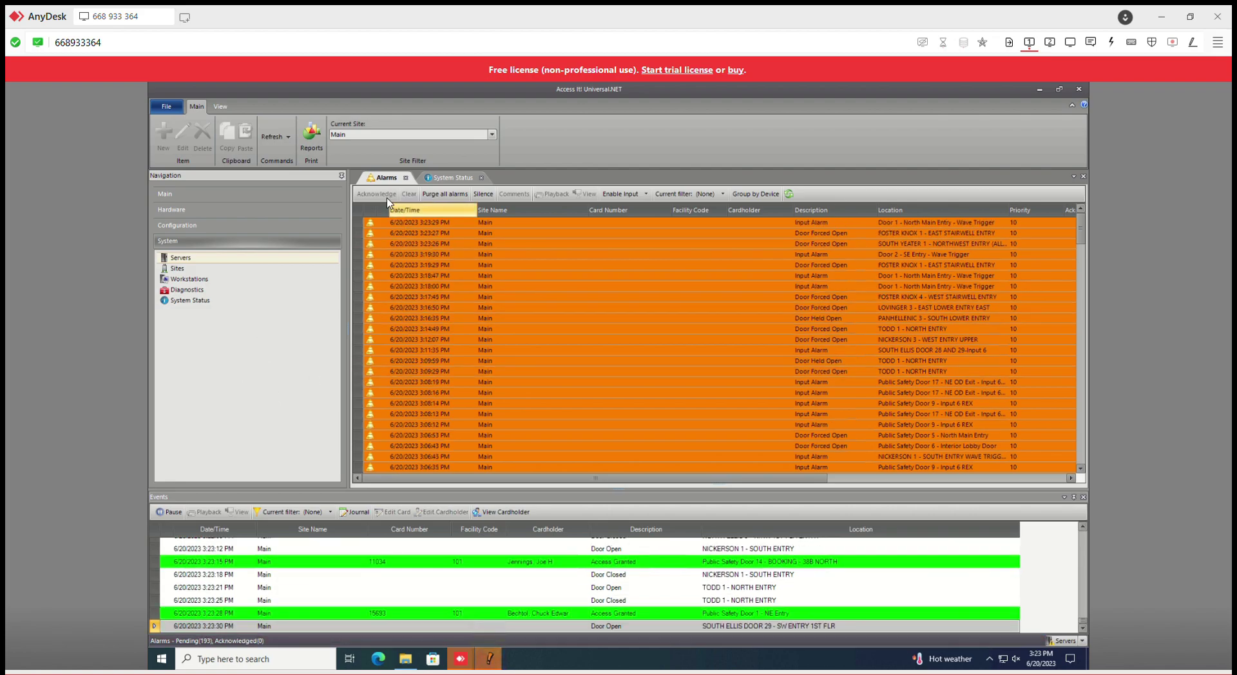
click(228, 194)
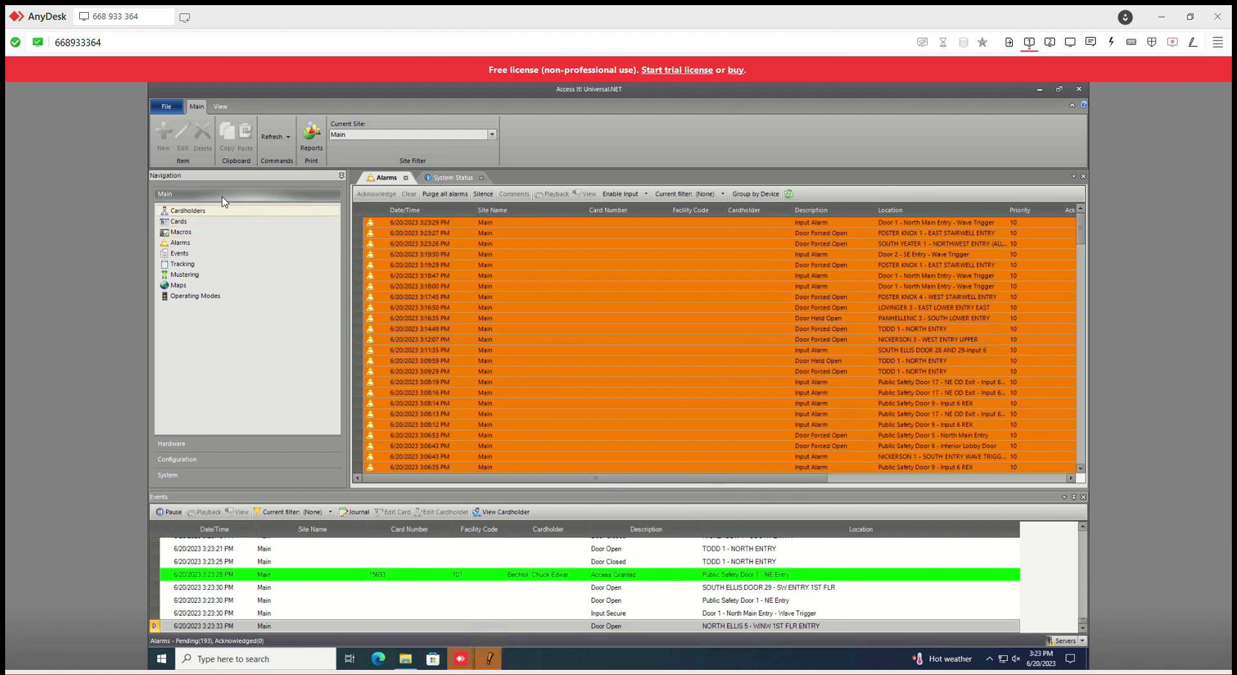
click(191, 245)
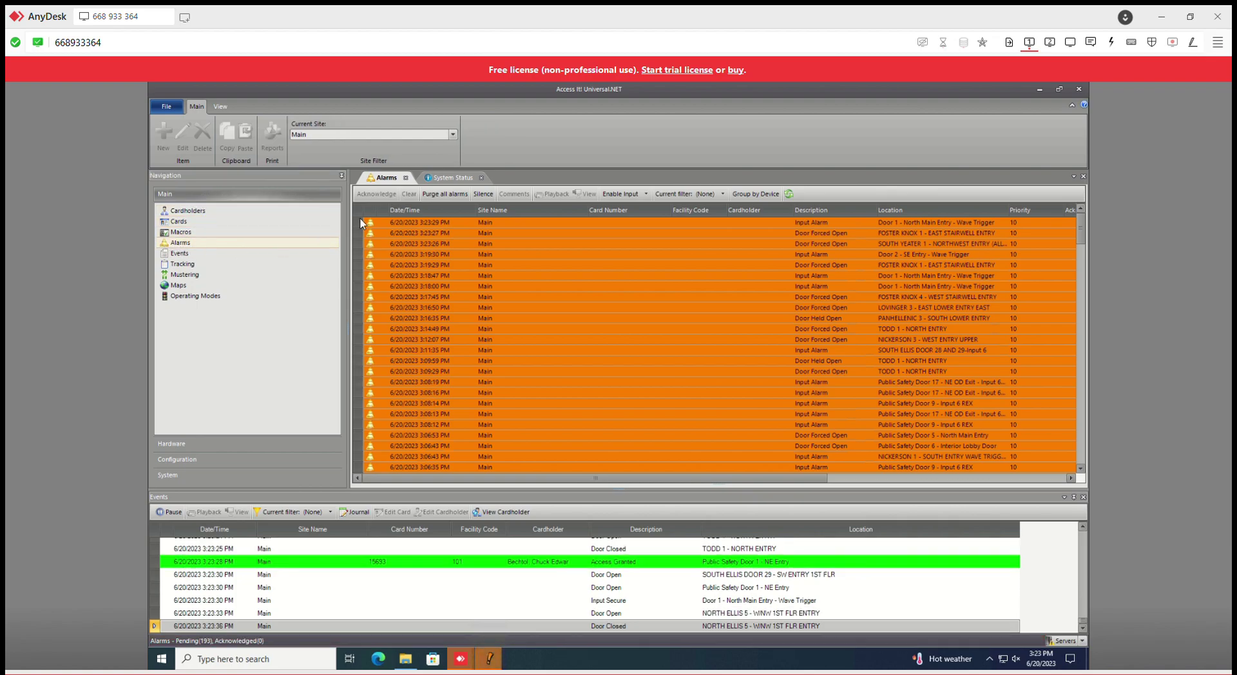
click(464, 187)
click(386, 179)
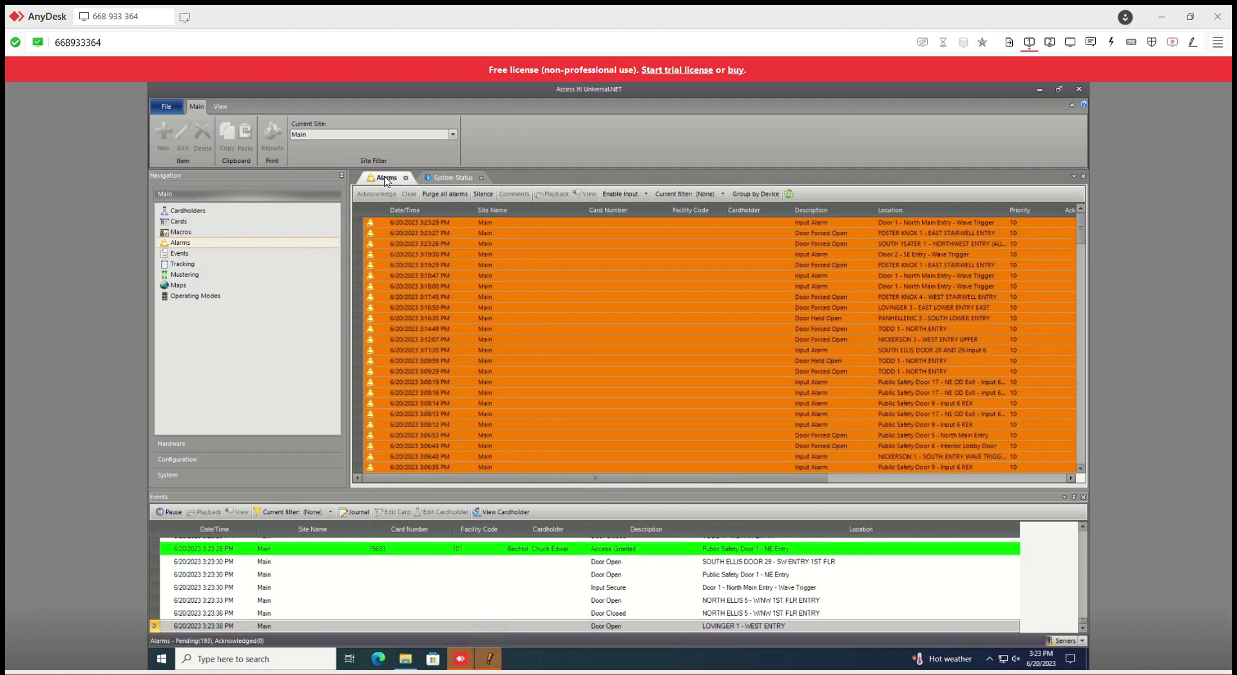
click(452, 178)
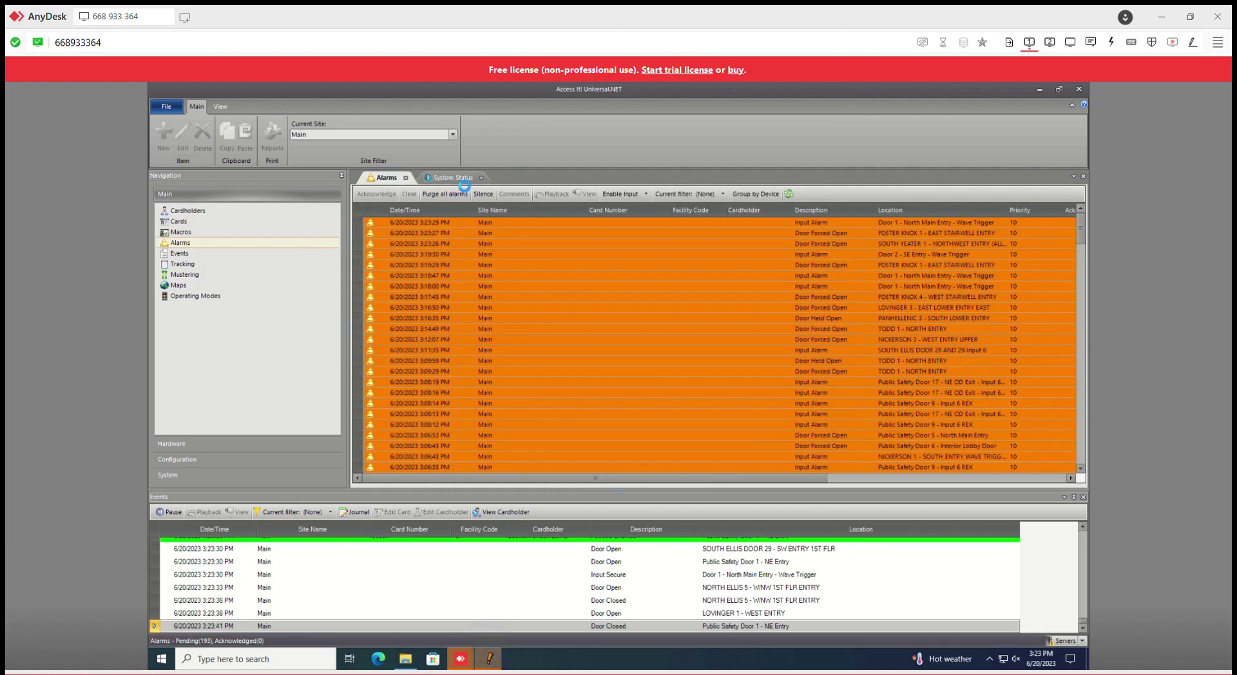
click(387, 178)
click(172, 108)
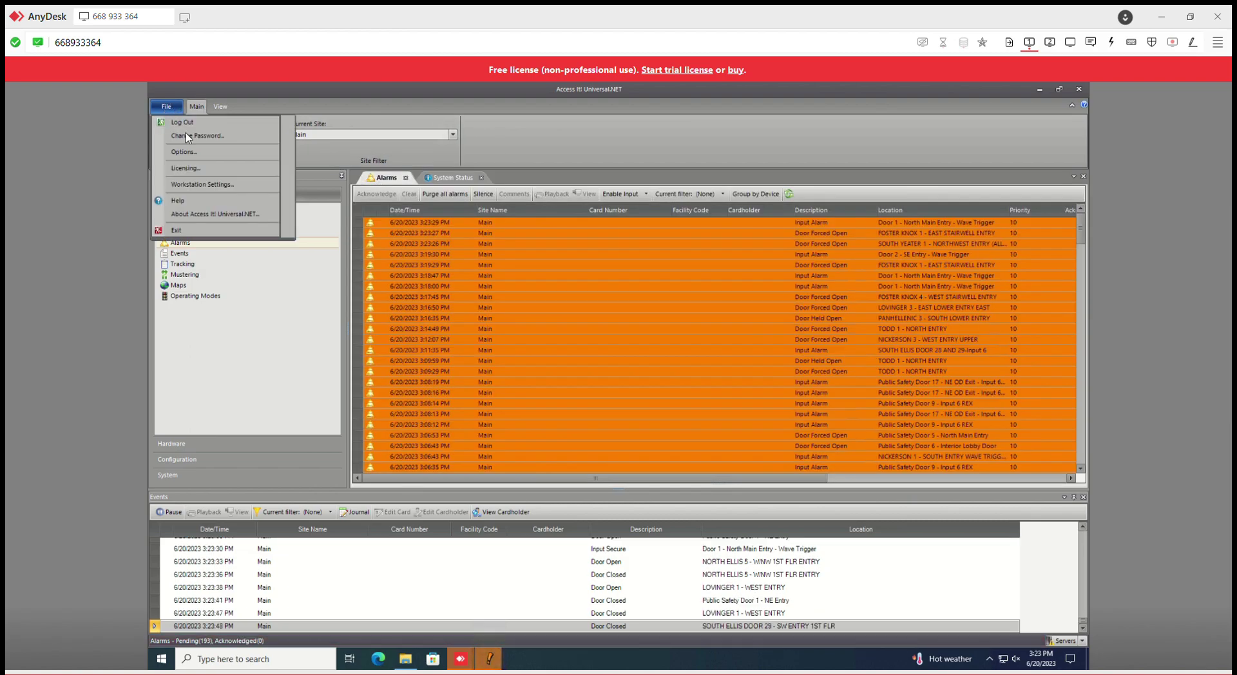
click(190, 152)
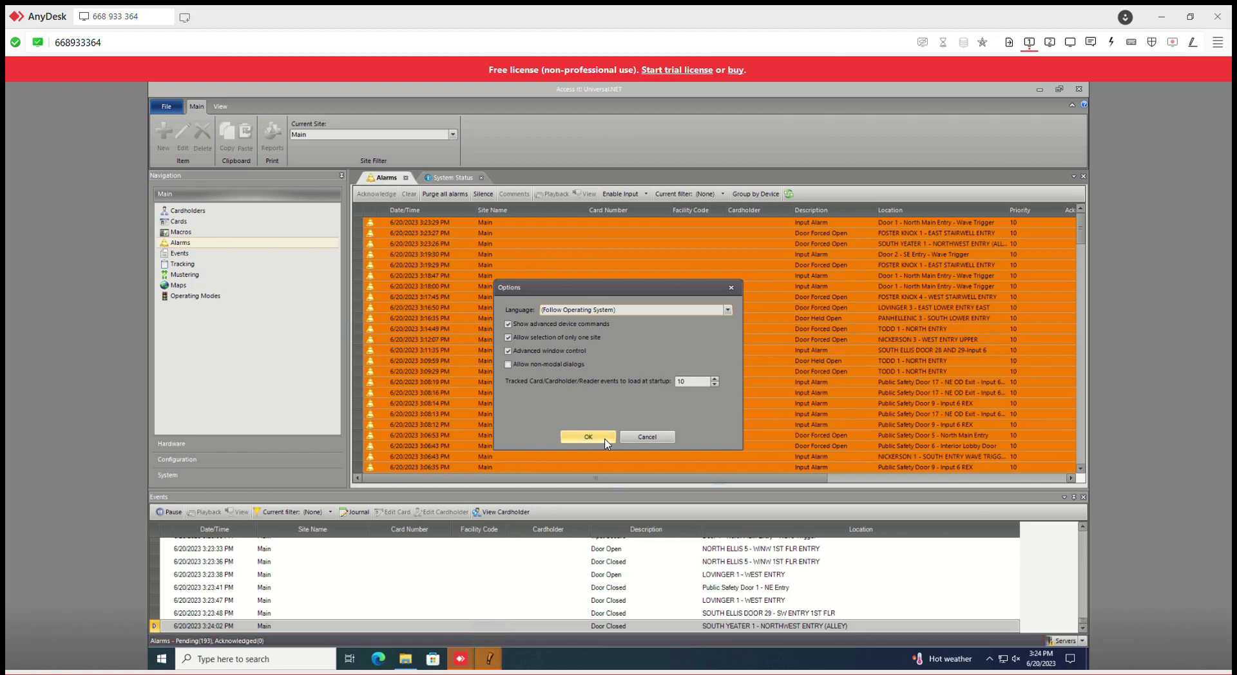
Close the options without saving and open the Cardholders list to view a card.
click(631, 437)
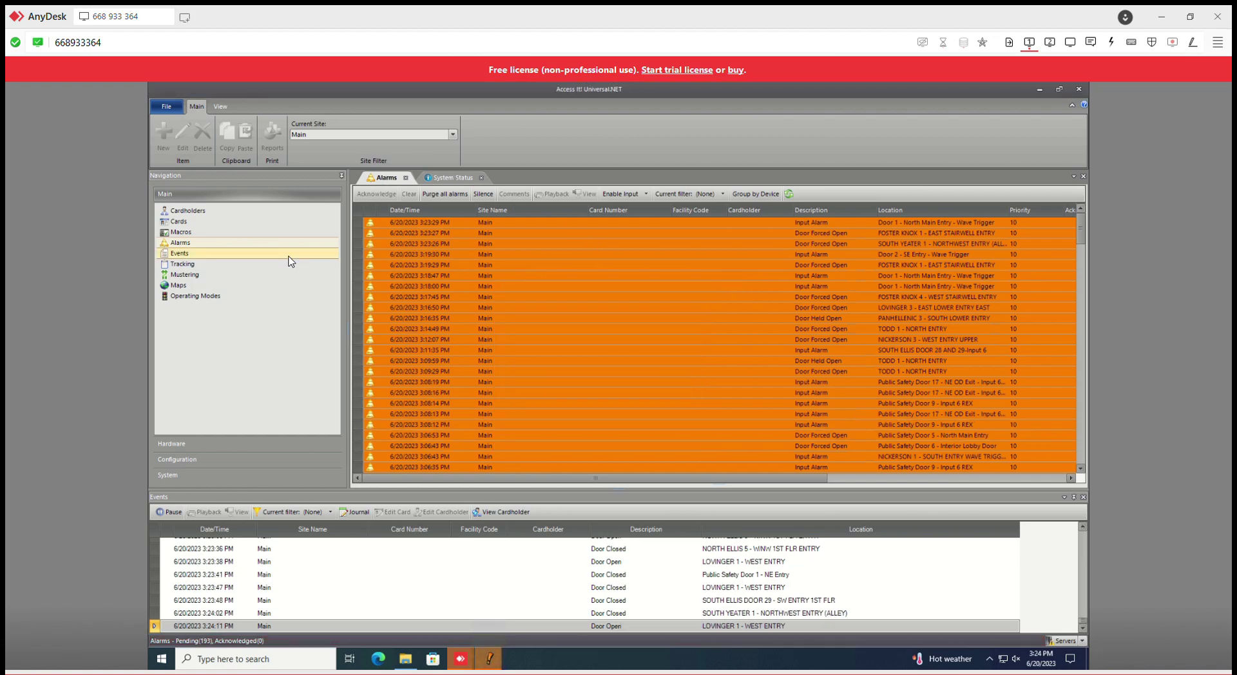
click(214, 212)
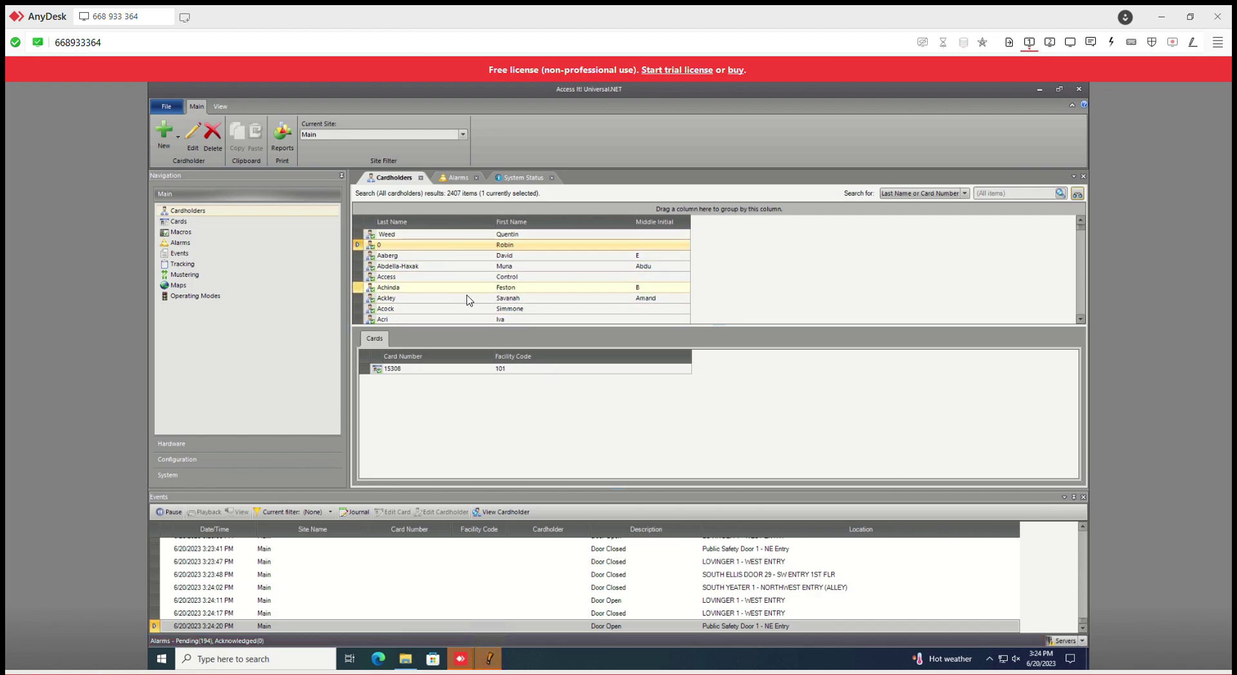
click(455, 258)
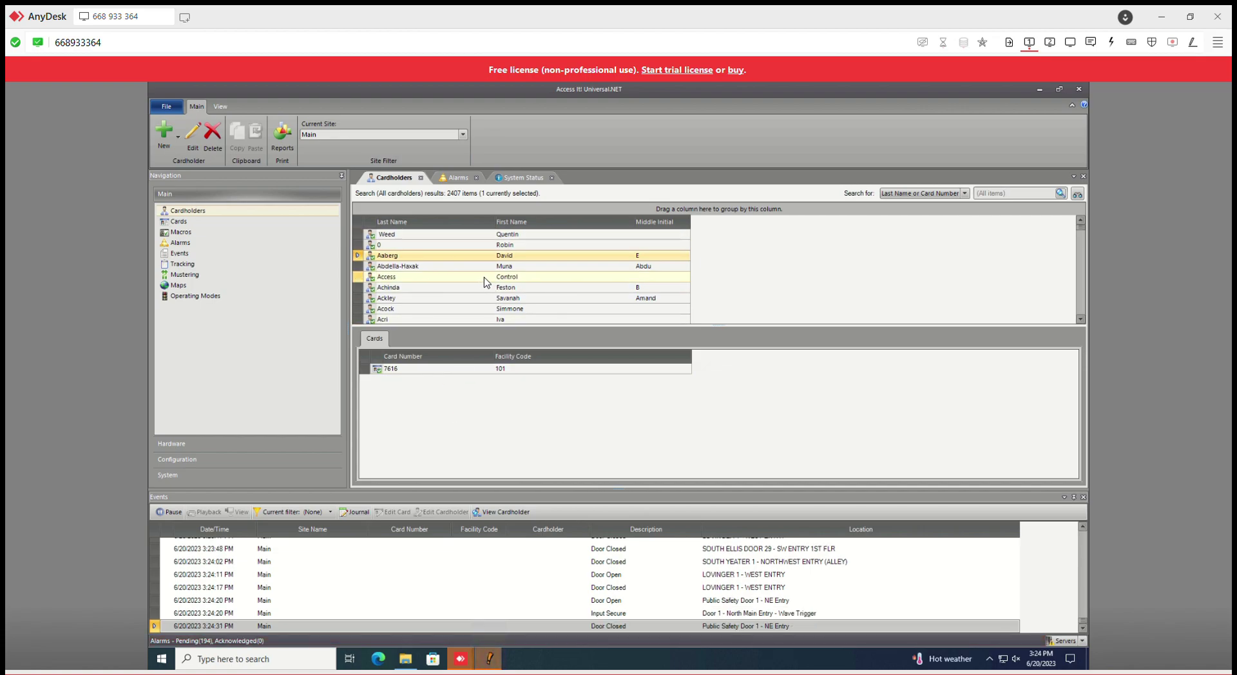
Search cardholders by the person's last name and select their single card.
click(965, 194)
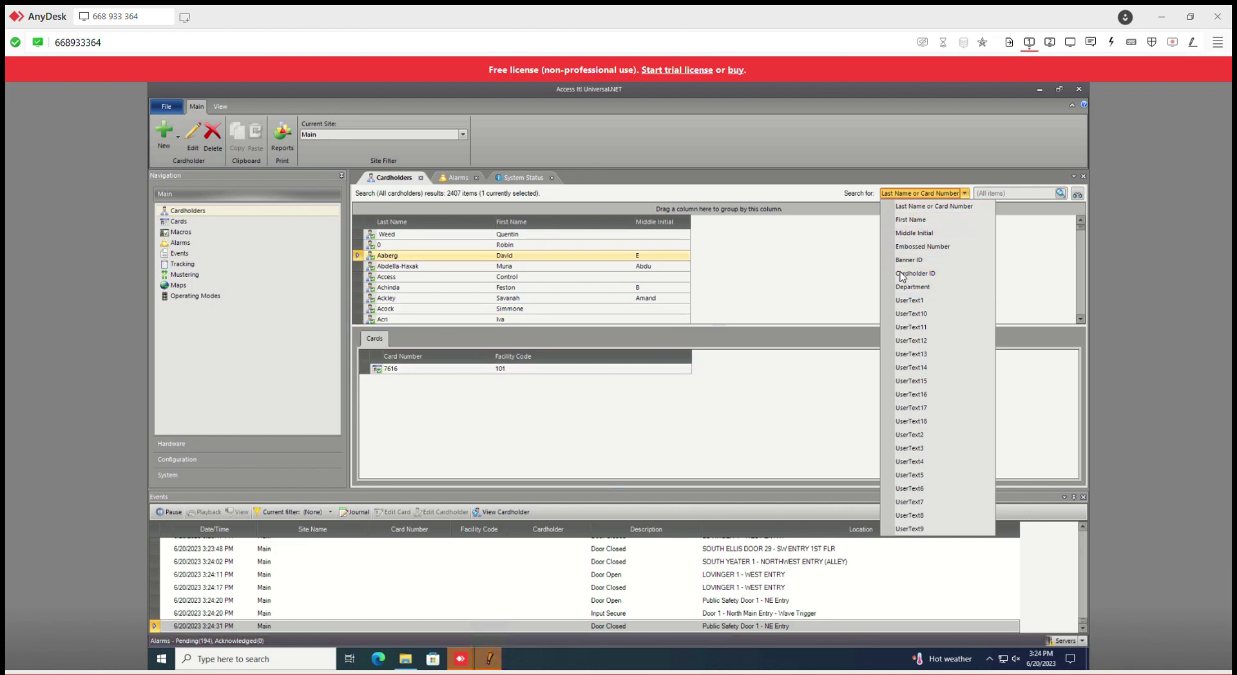
click(937, 207)
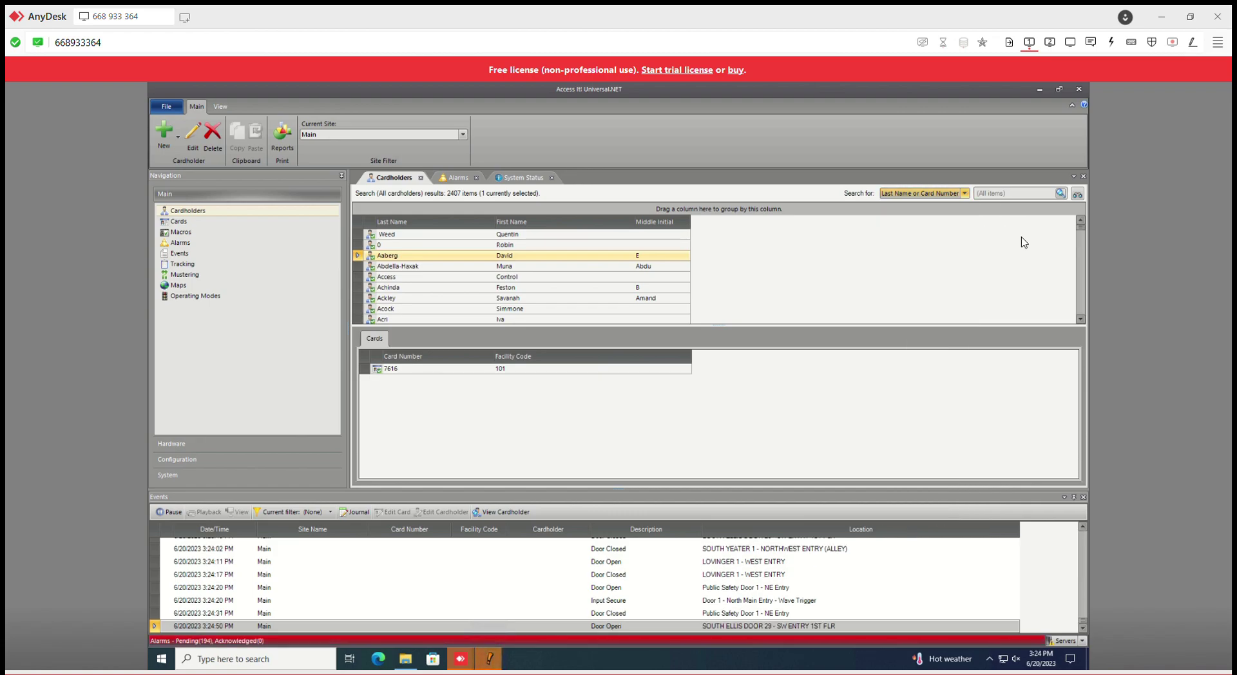
click(1021, 198)
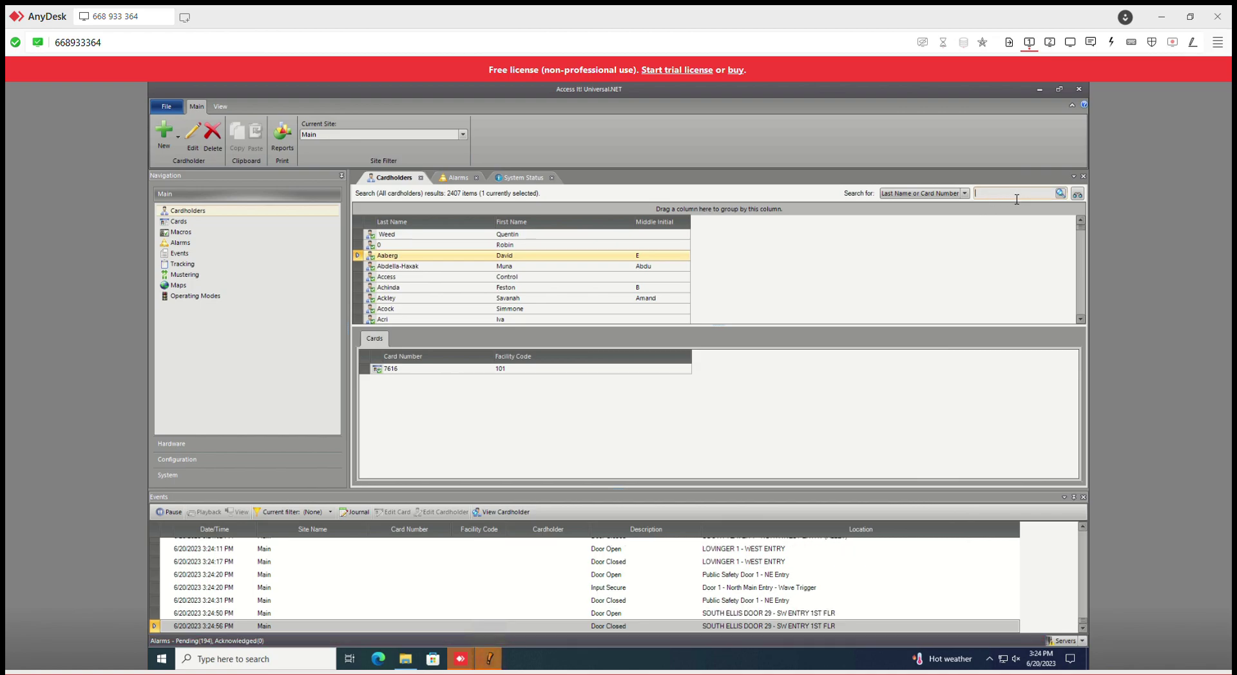
text(klan)
click(1060, 193)
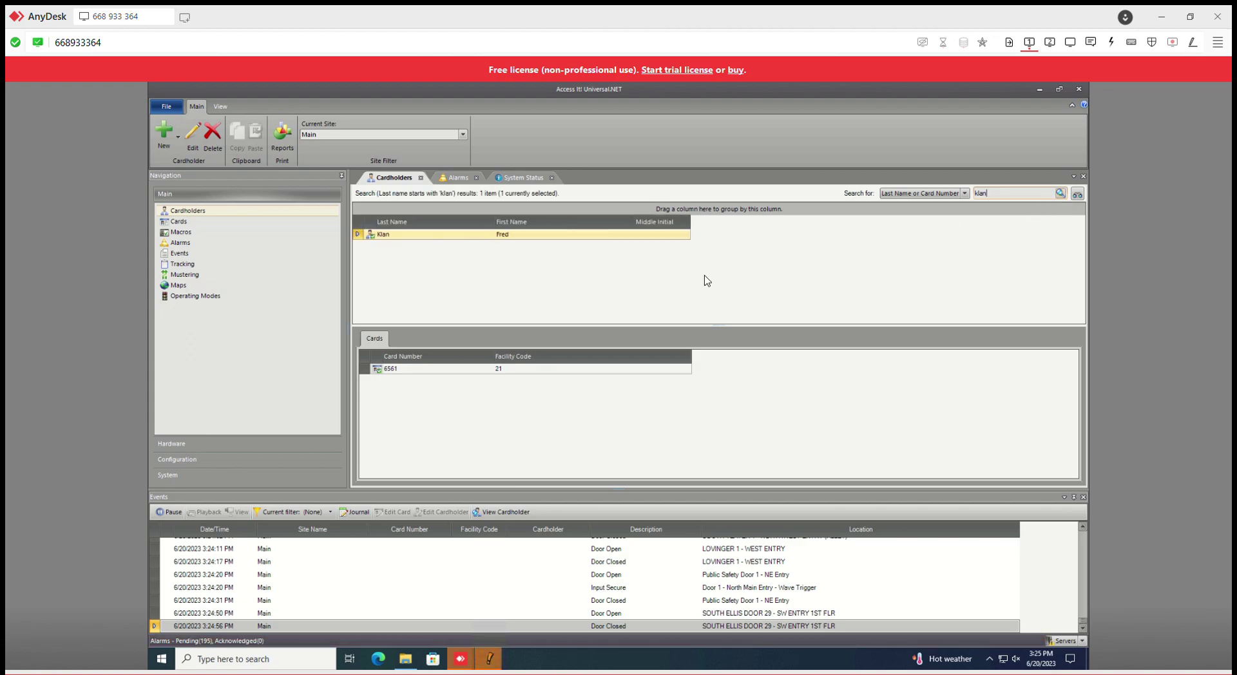
click(442, 370)
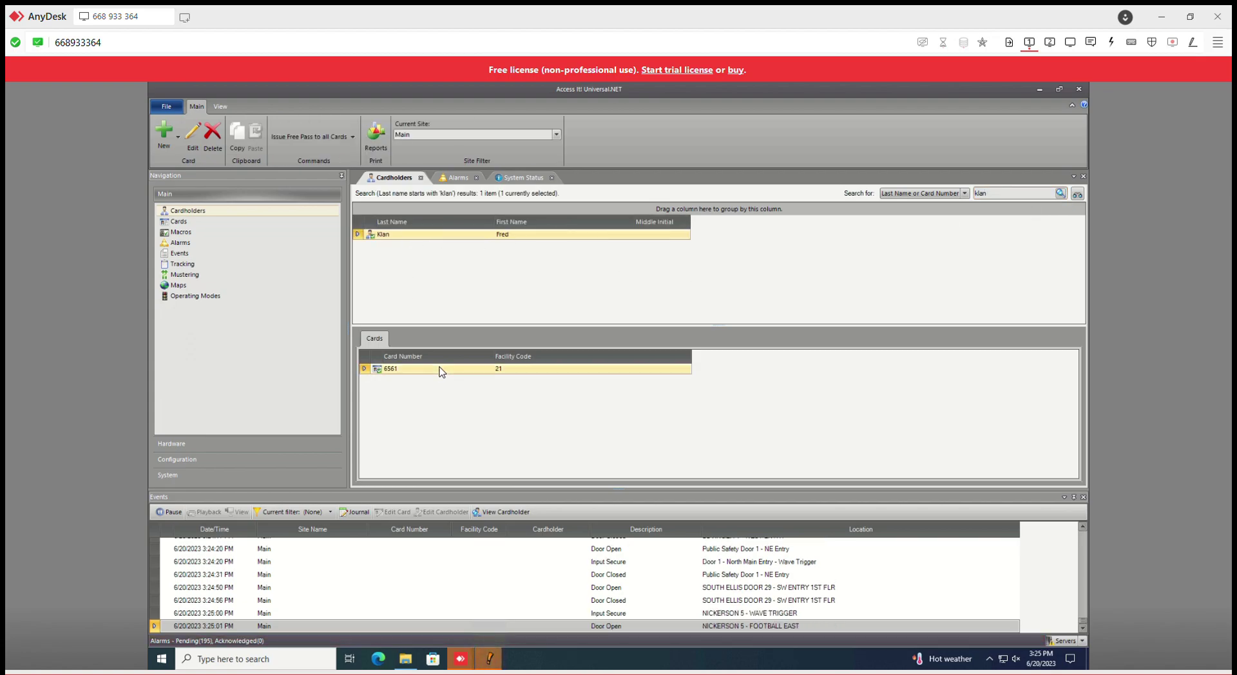
double_click(441, 370)
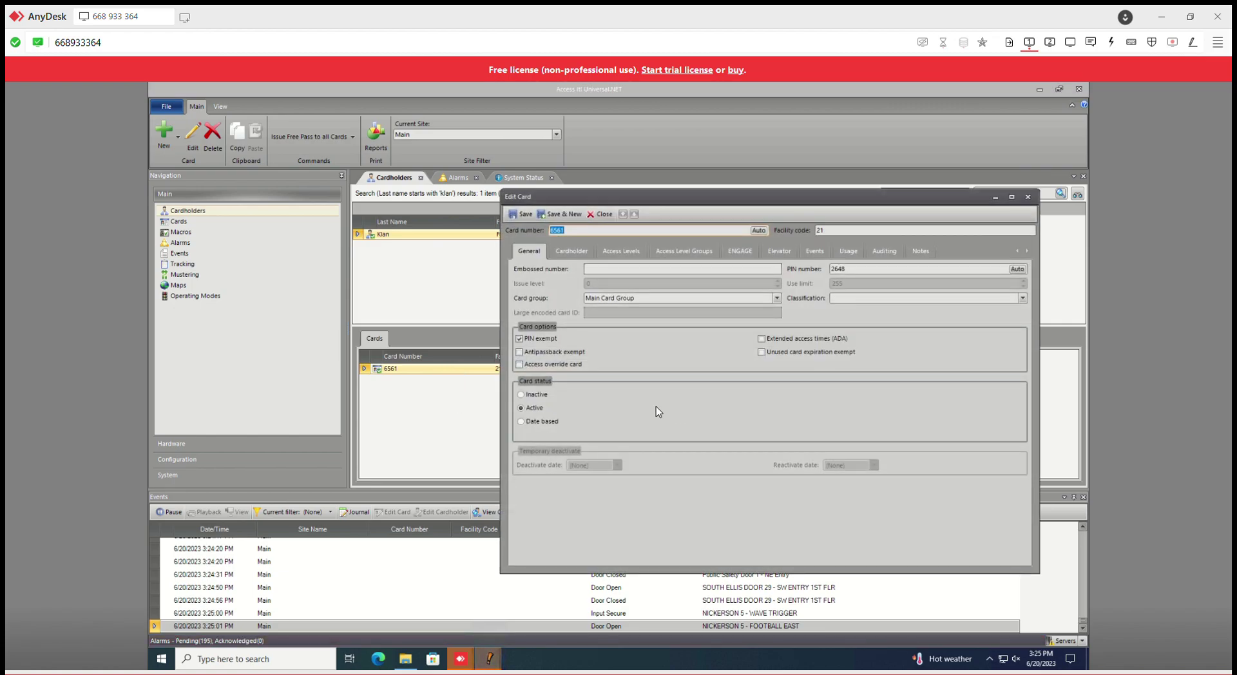
click(640, 253)
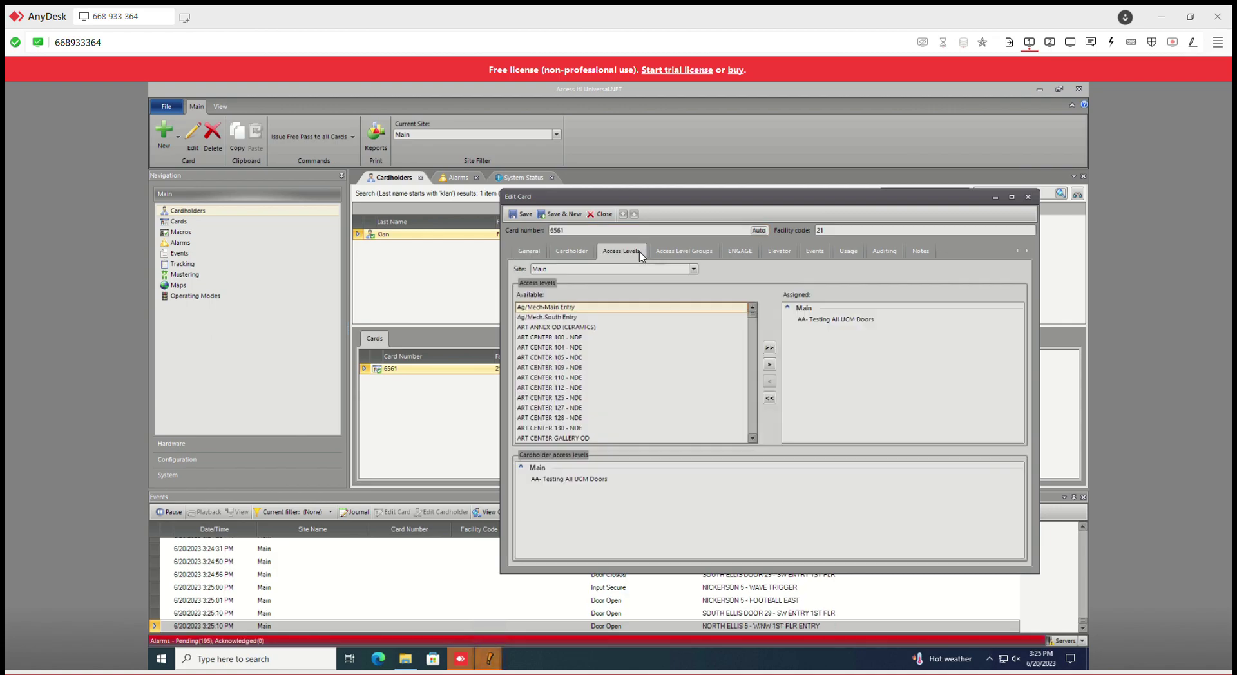
click(839, 322)
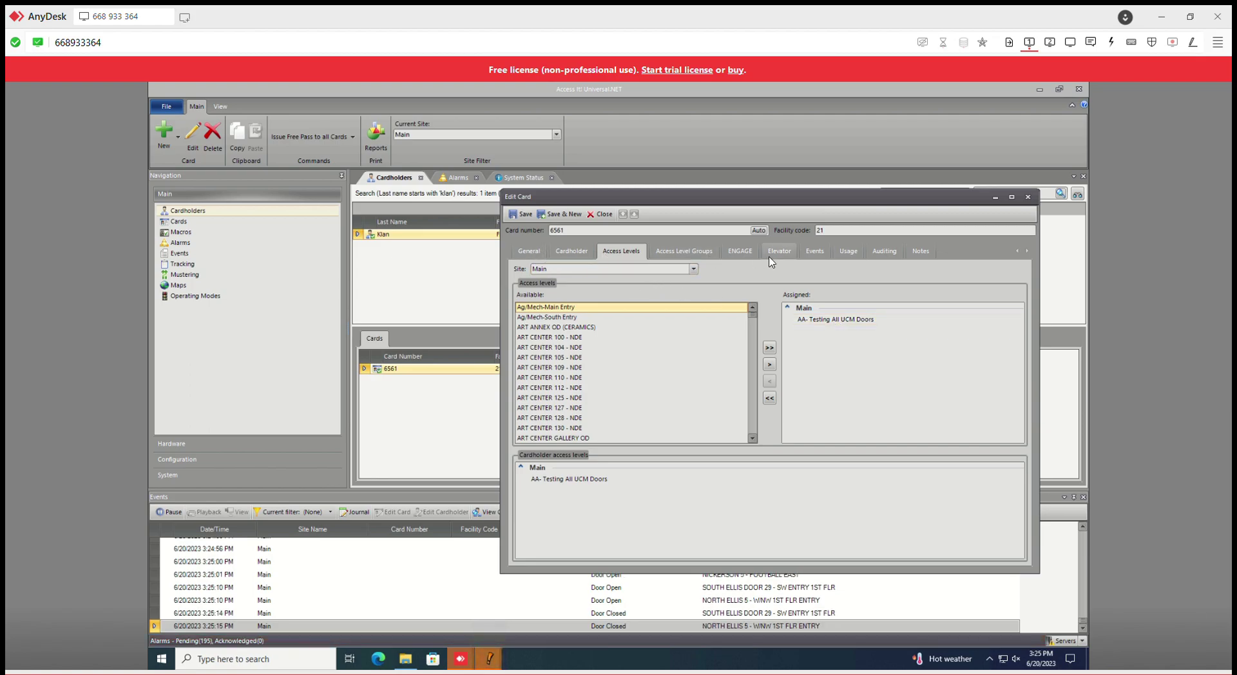
click(732, 252)
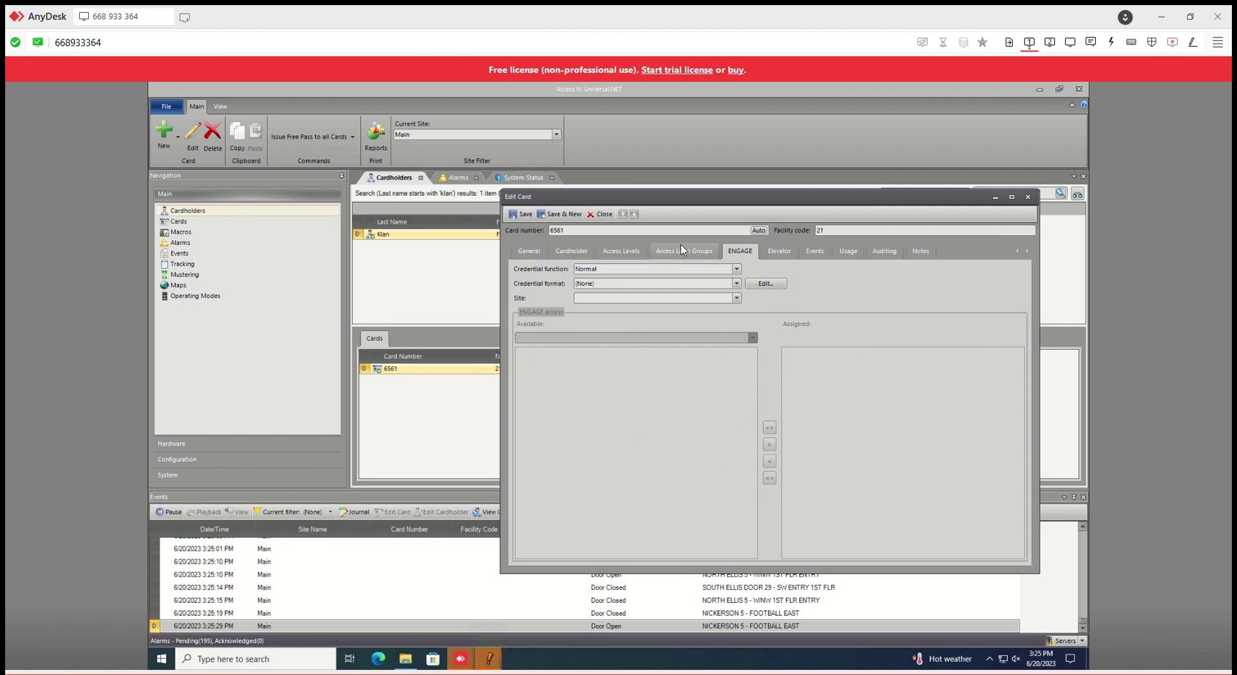
click(621, 251)
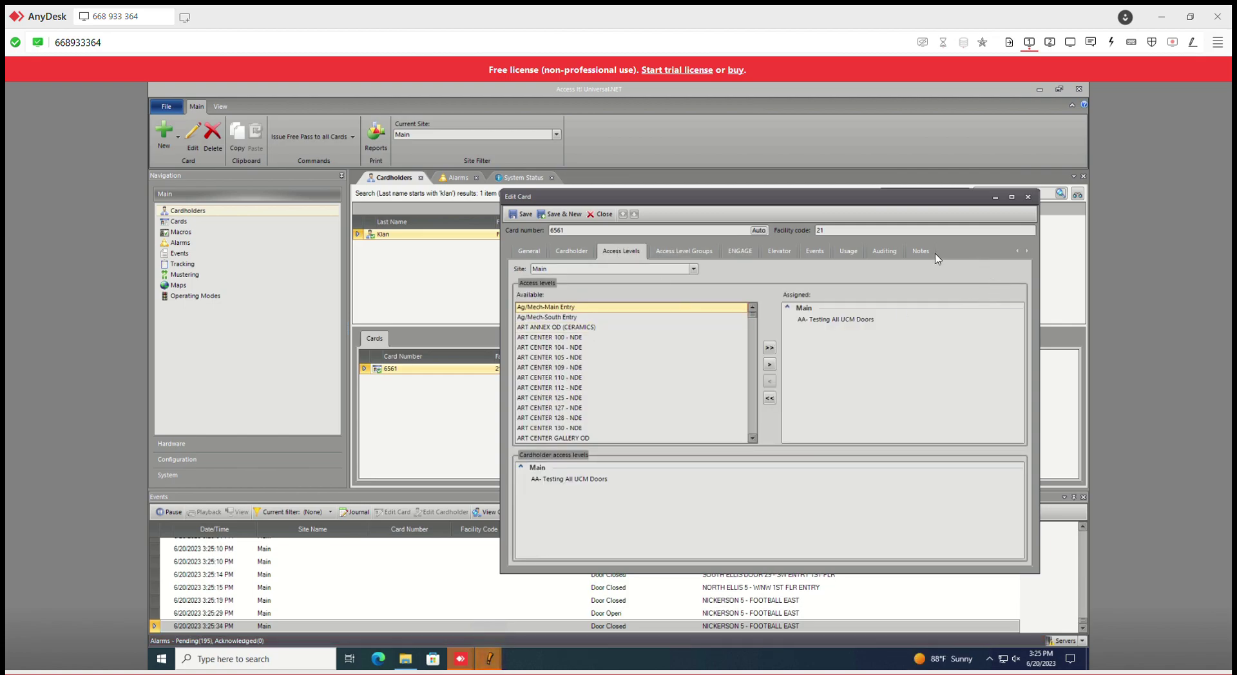
click(1029, 198)
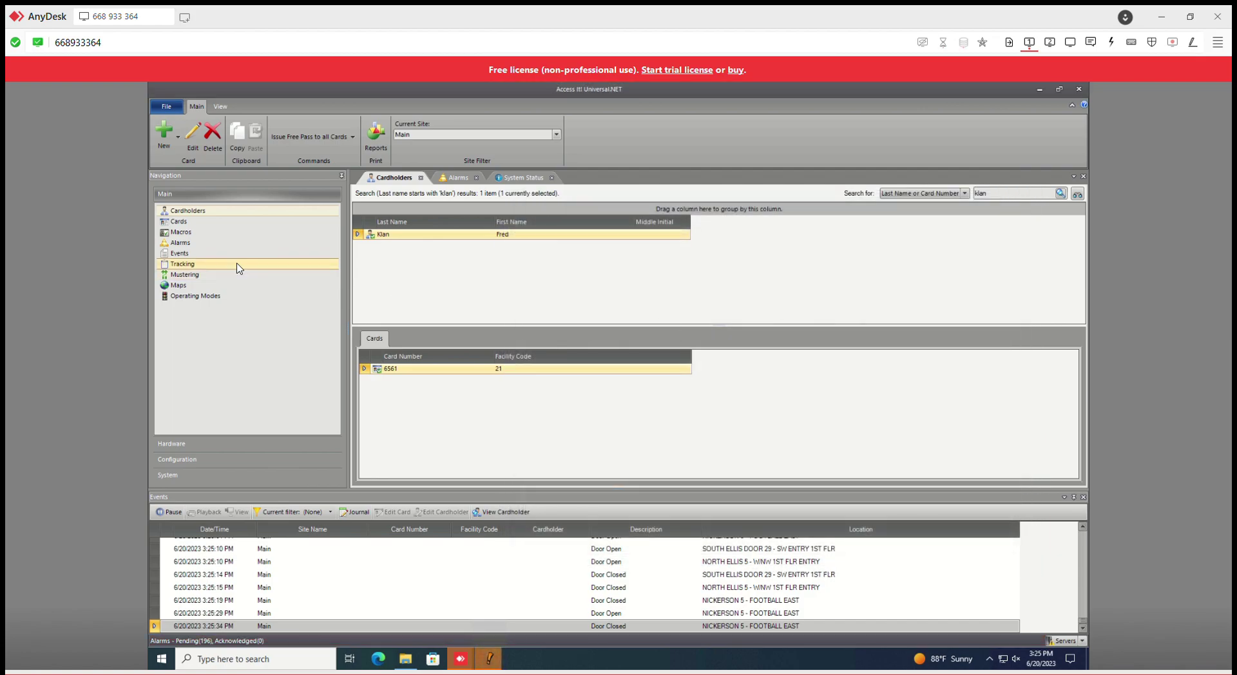
Open Cards and run an empty search to list all 2396 cards.
click(198, 221)
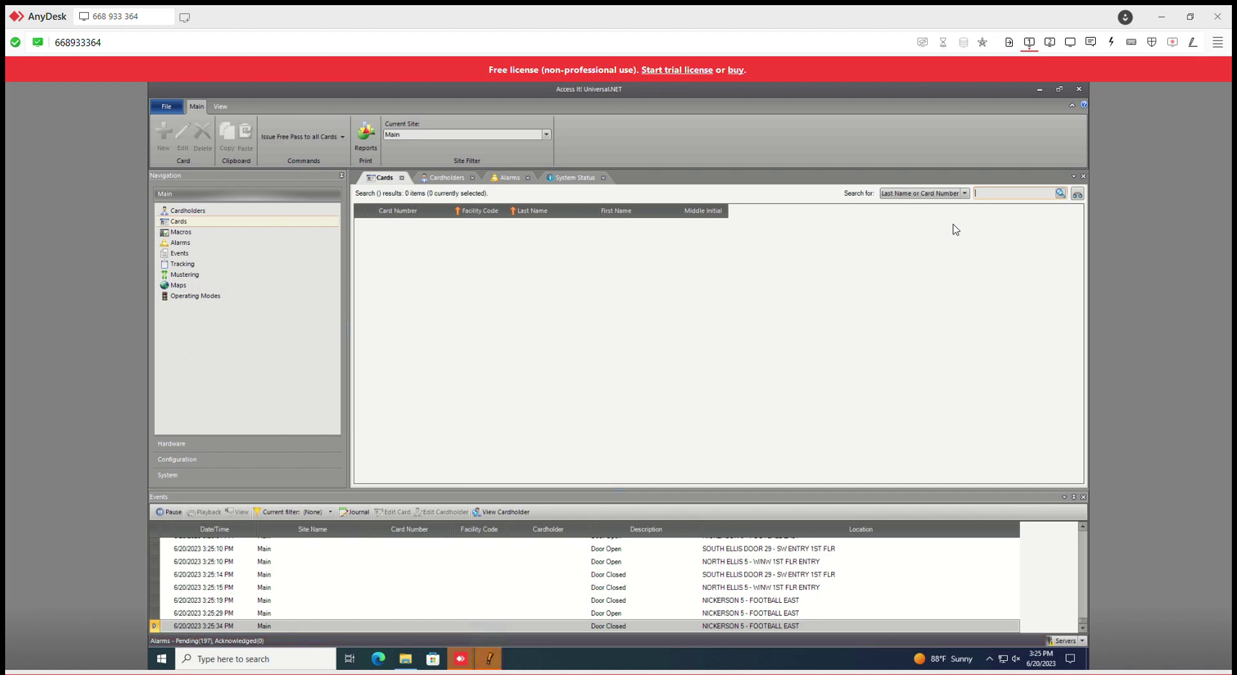
click(1060, 194)
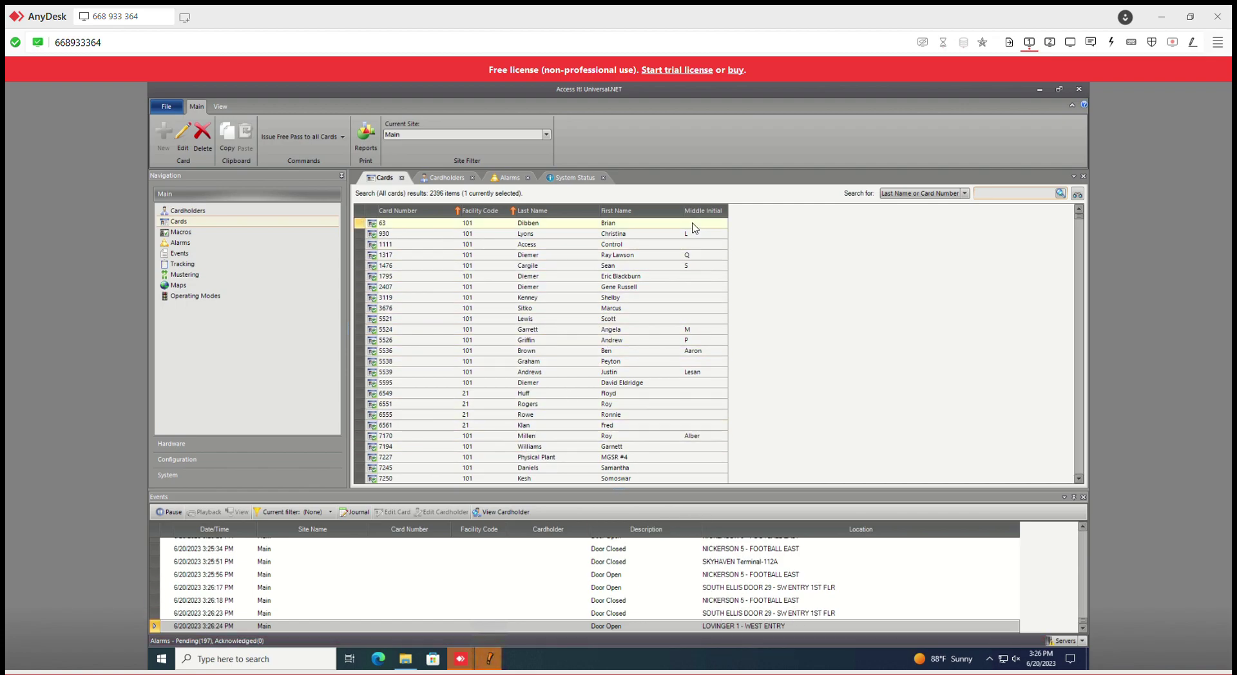
Open the Macros page as a list and toggle the Name column sort.
click(203, 233)
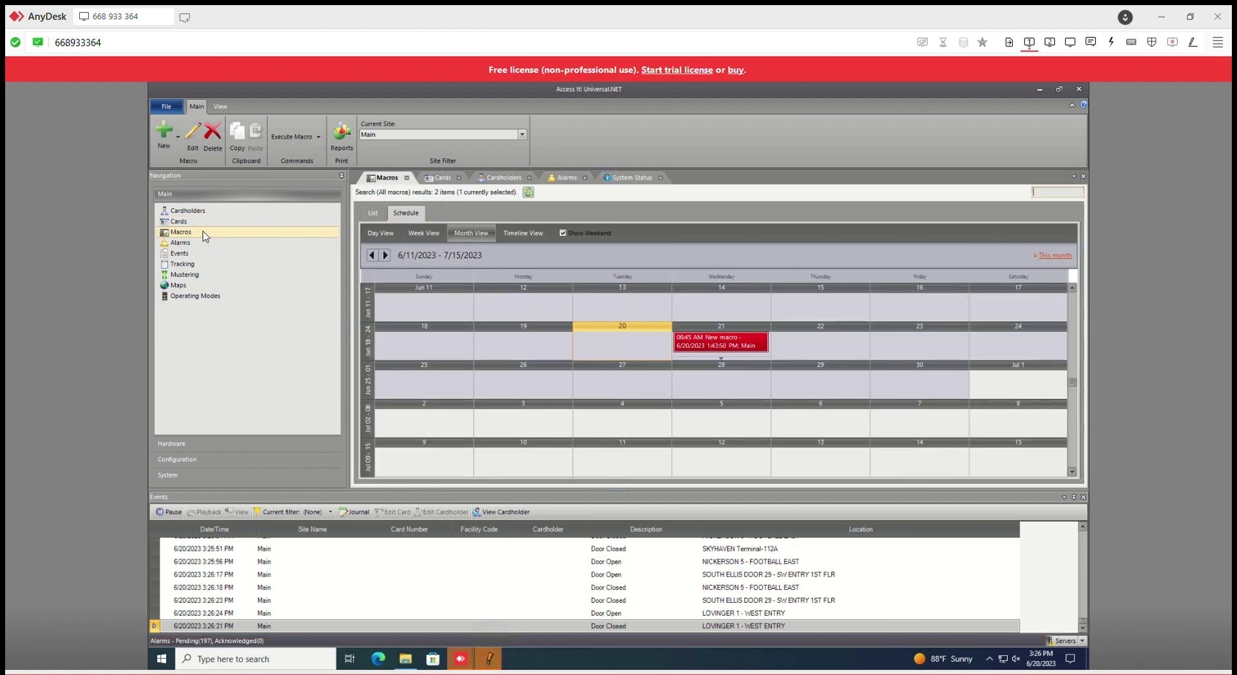
click(374, 214)
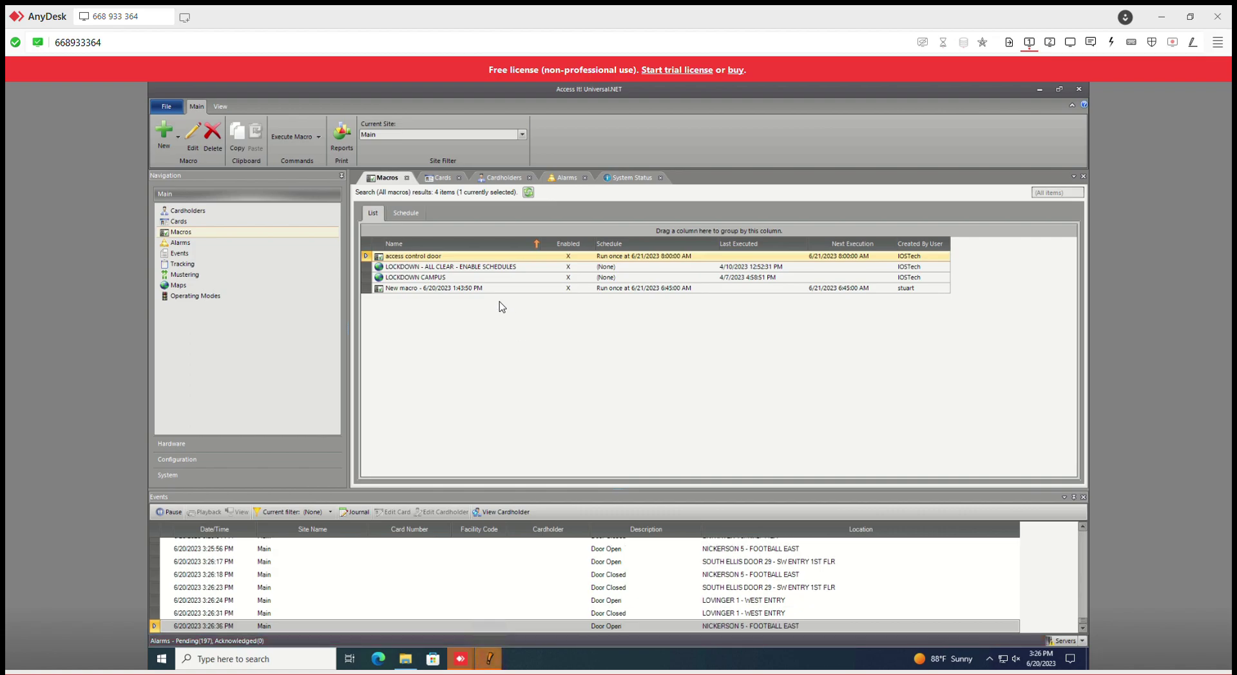
click(506, 245)
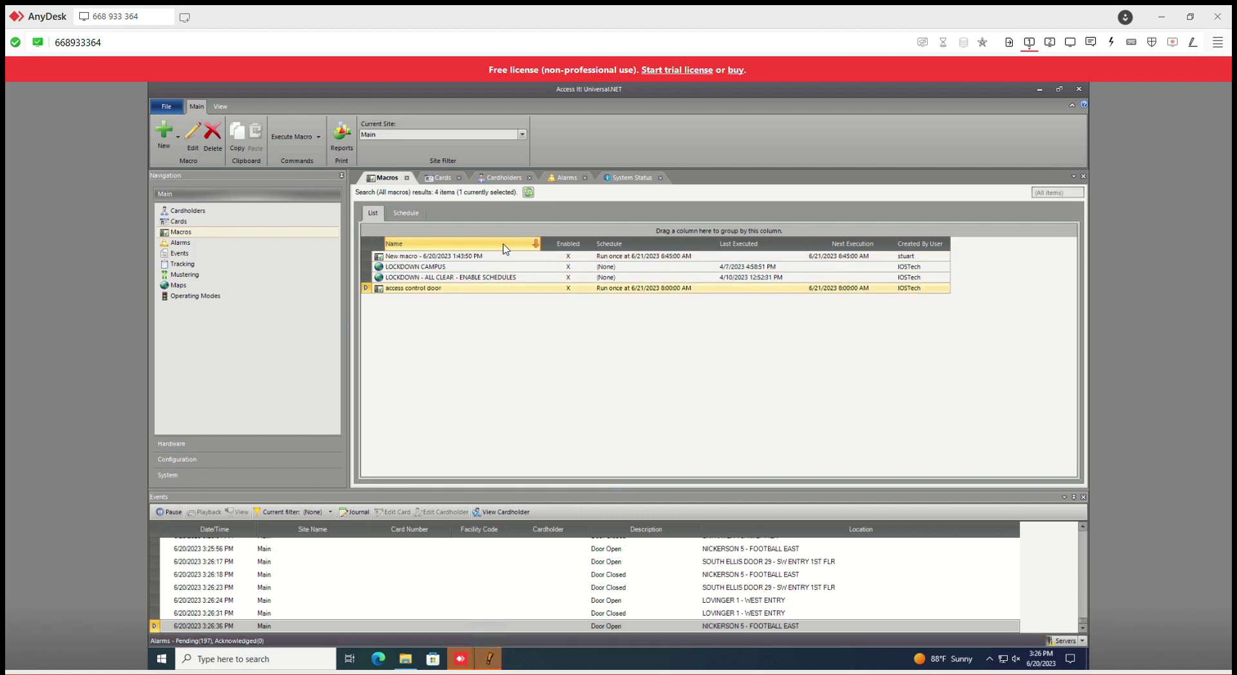
click(505, 249)
click(506, 245)
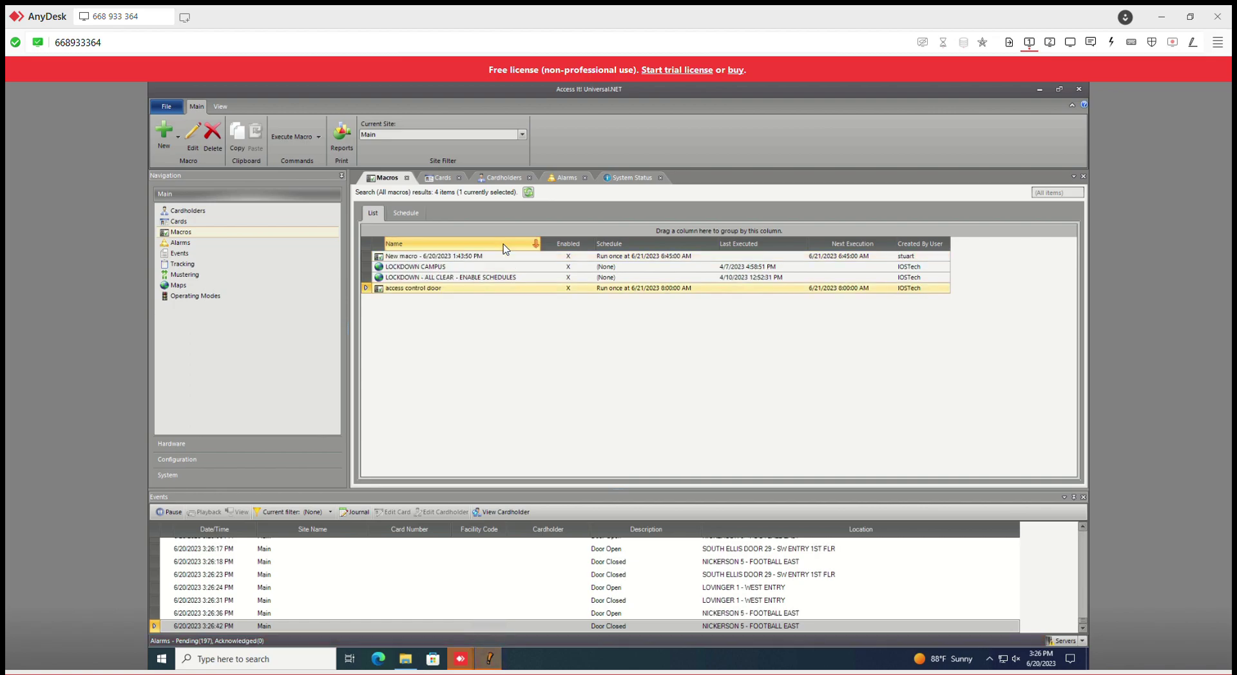
click(506, 247)
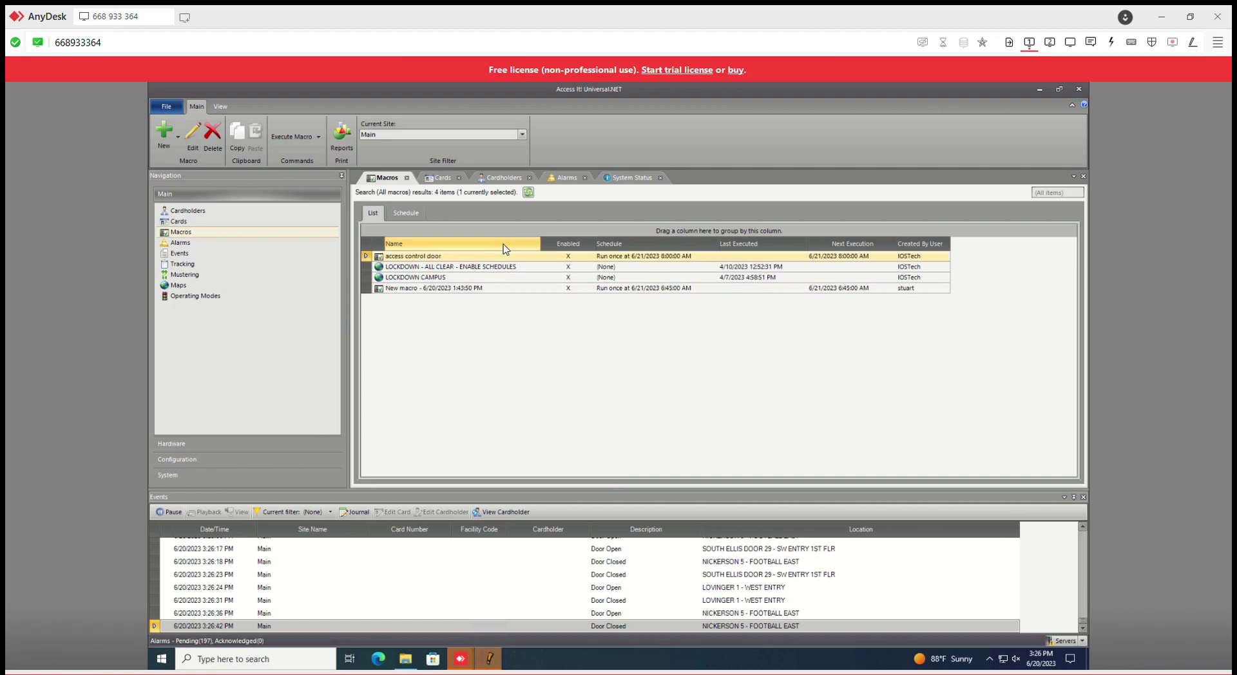
Try Schedule and Last Executed sorts, then settle on Name ascending.
click(654, 245)
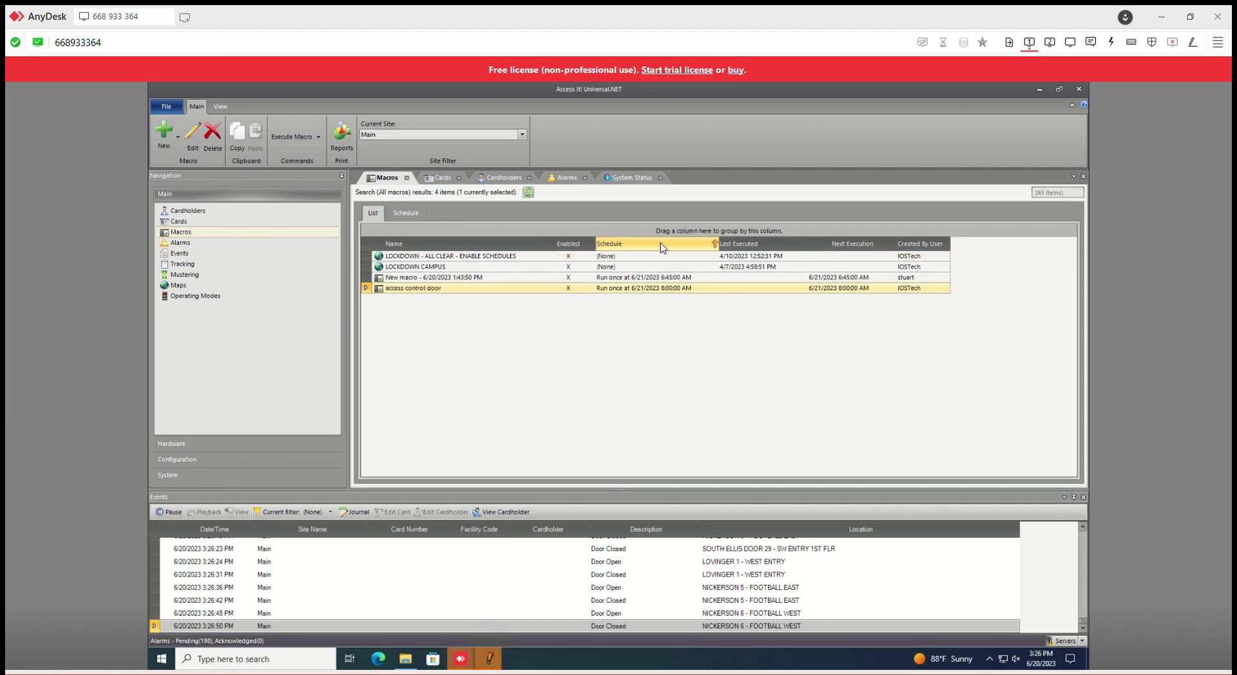
click(764, 244)
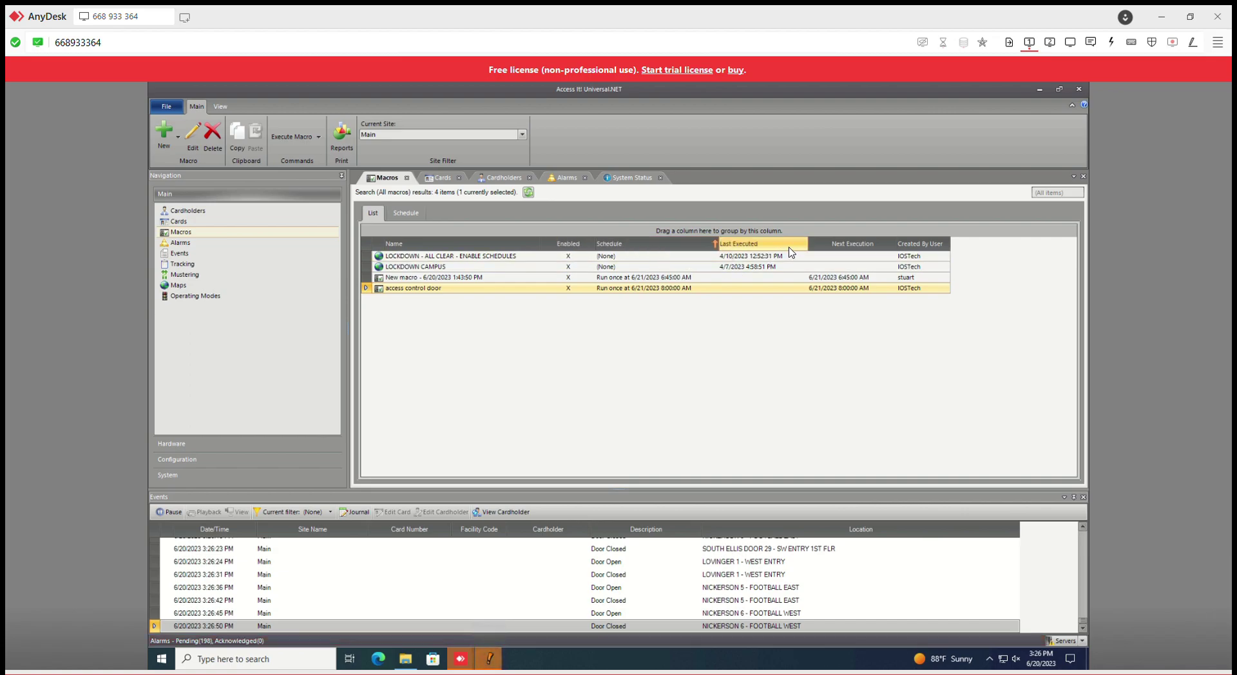
click(728, 245)
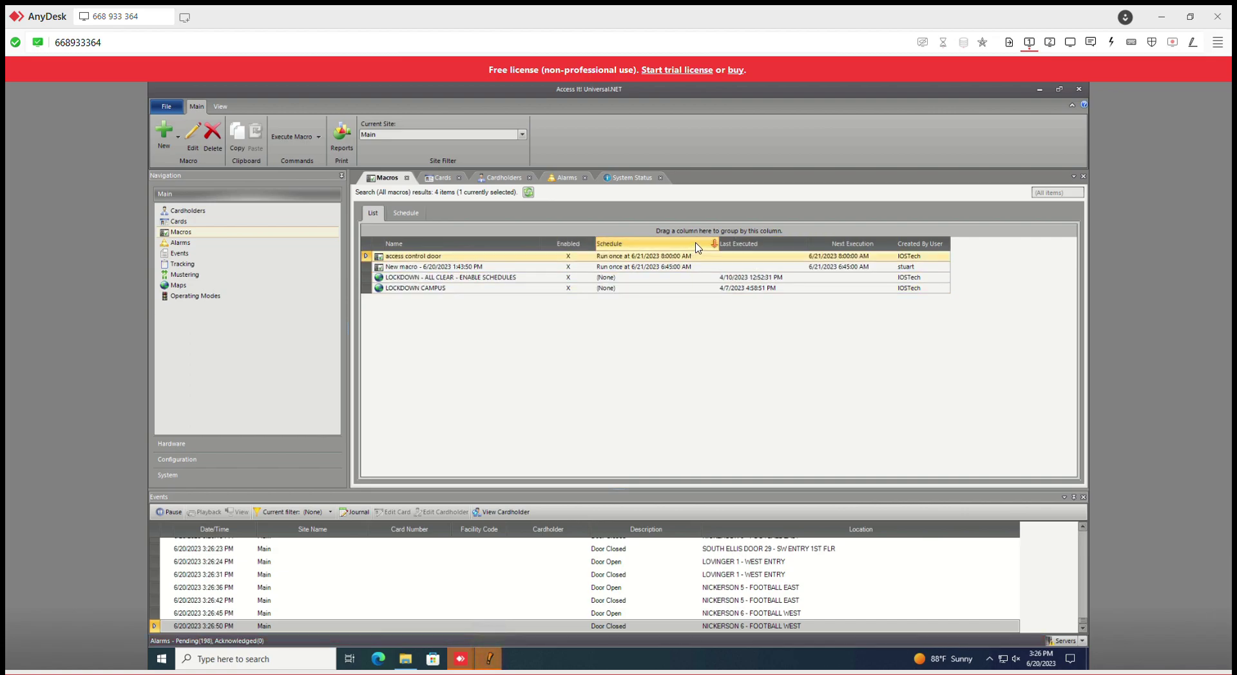
click(508, 244)
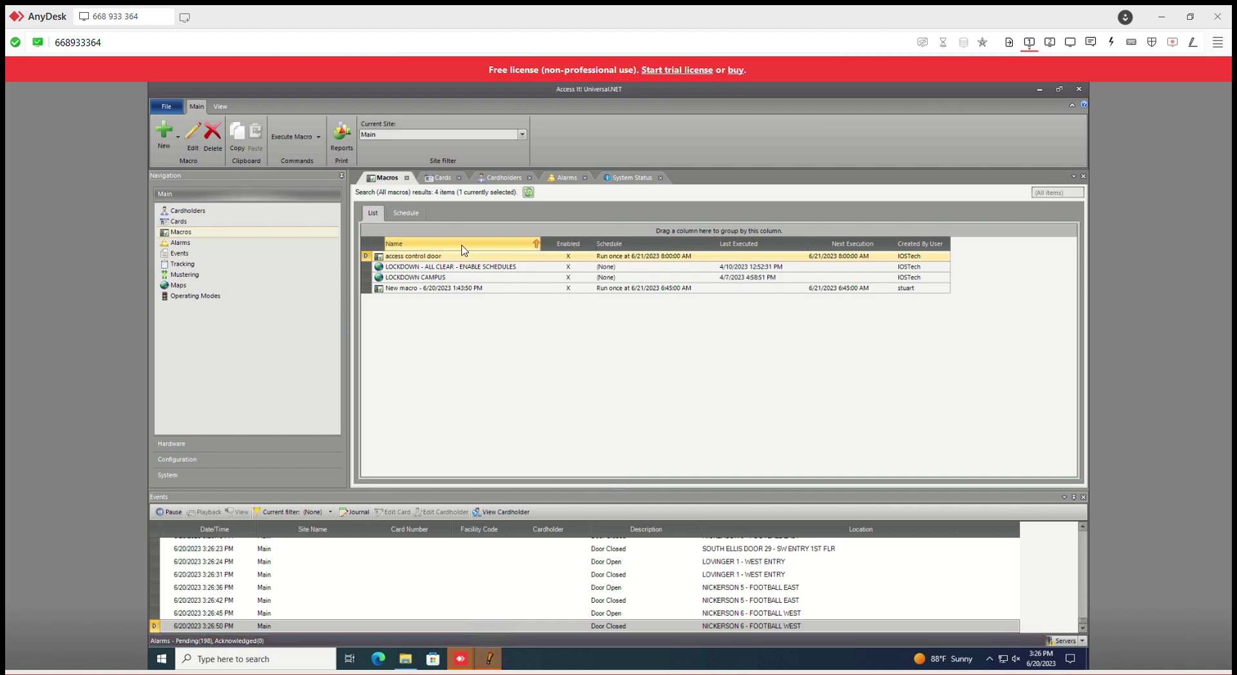
click(486, 245)
click(496, 245)
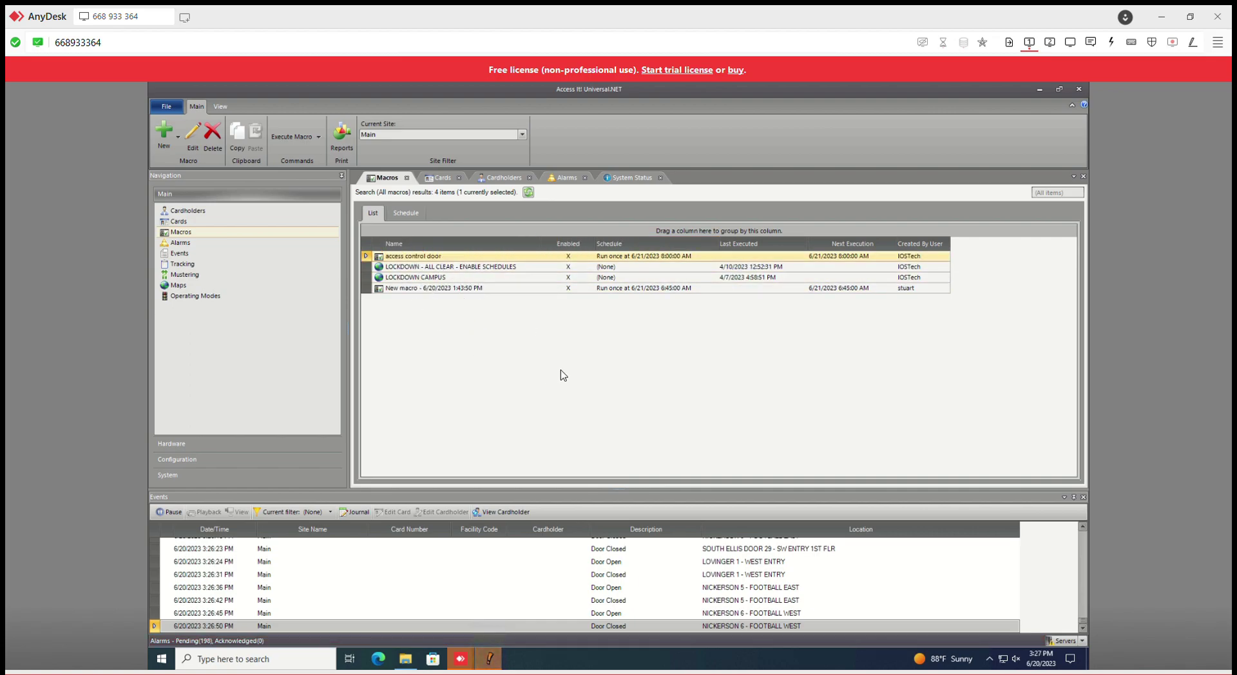
Open Alarms and show the Annunciation Sound choices for the NICKERSON 5 - WAVE TRIGGER alarm.
click(180, 244)
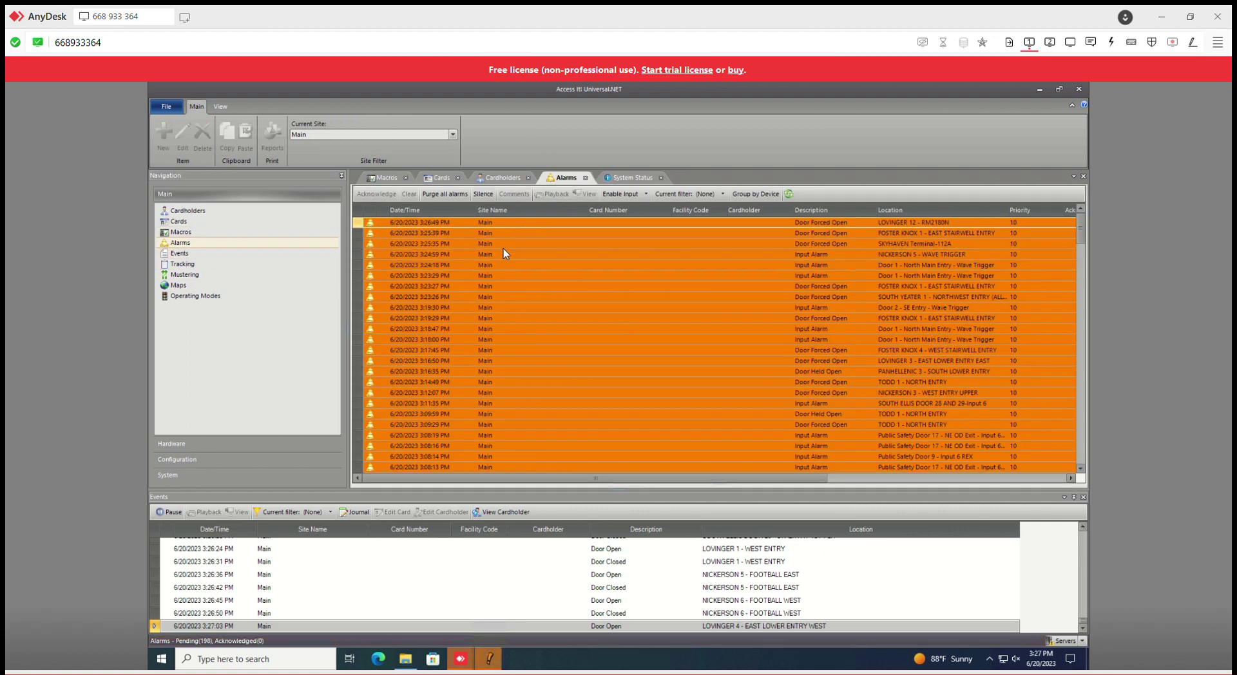
click(528, 258)
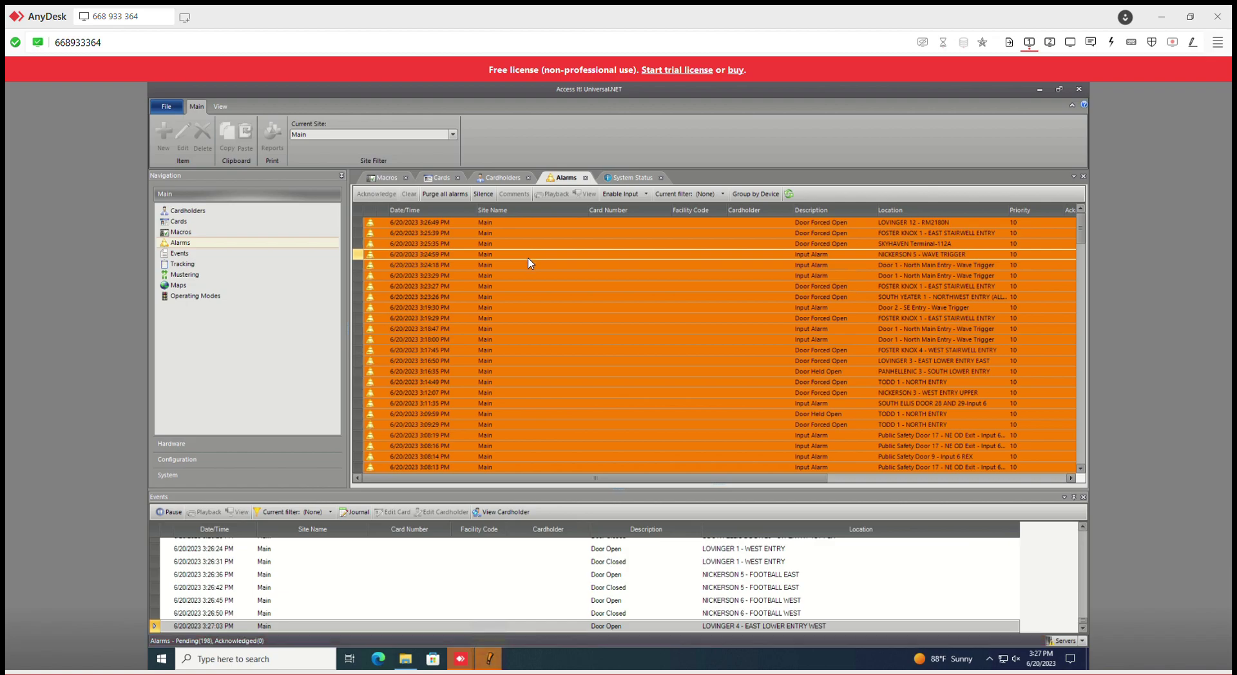
right_click(523, 258)
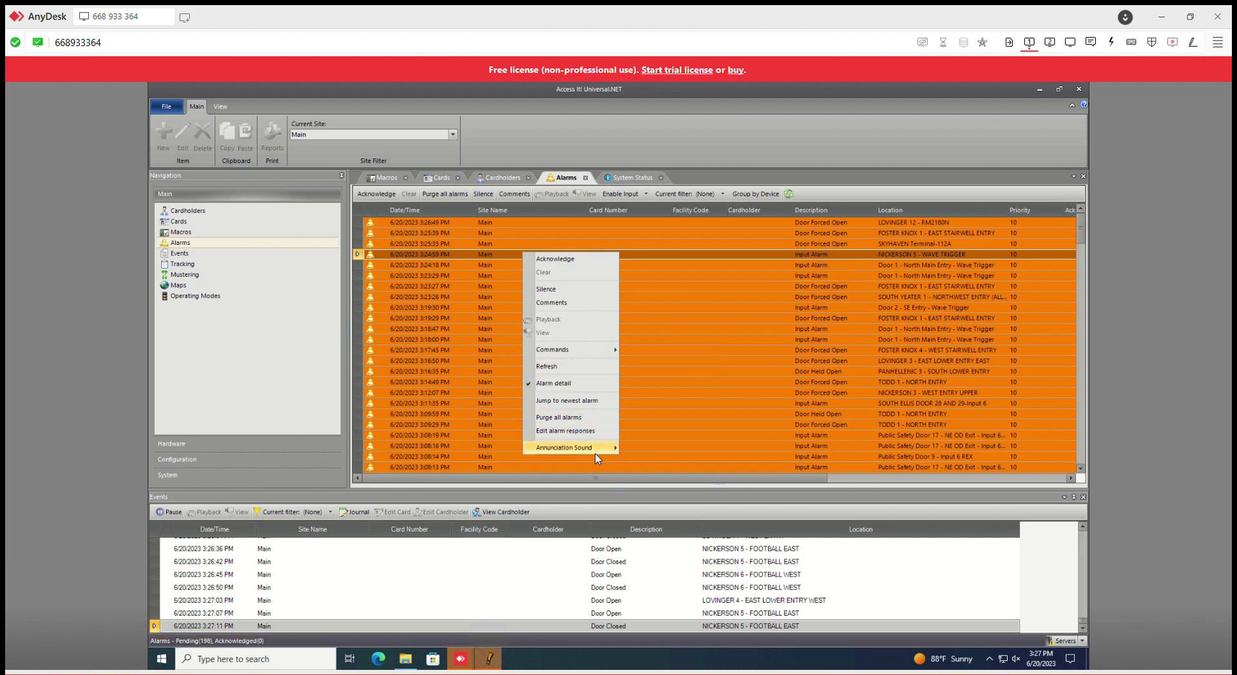
mouse_move(603, 453)
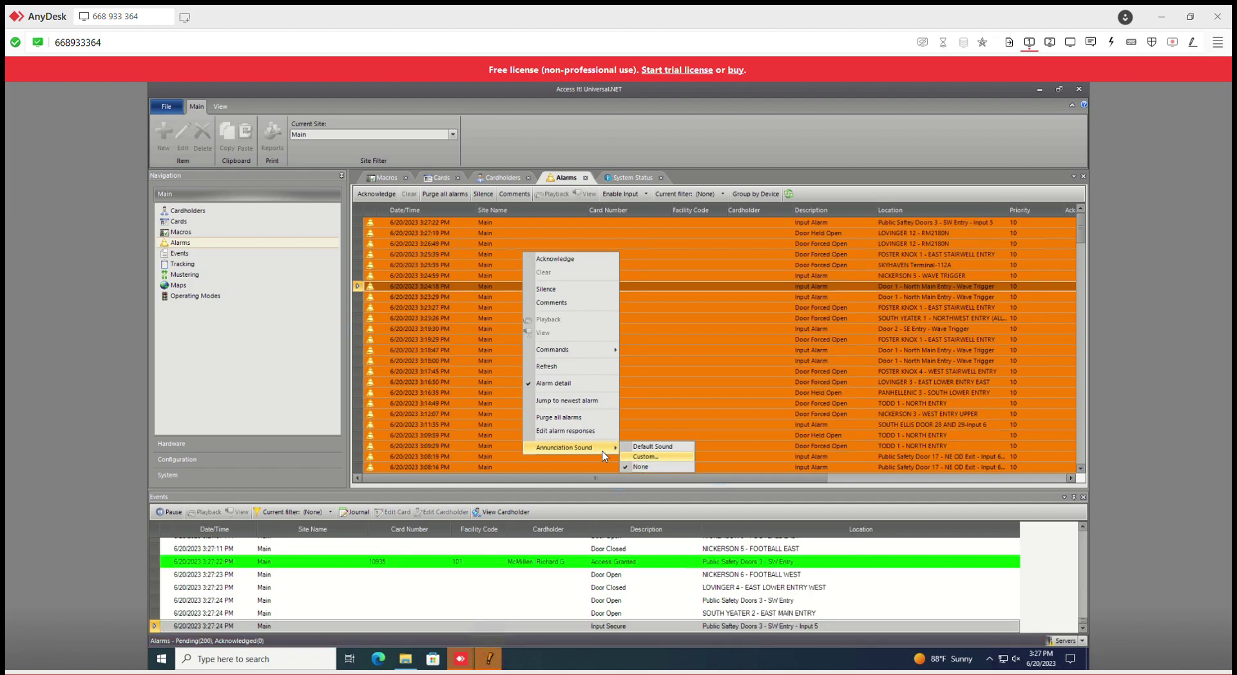
right_click(504, 255)
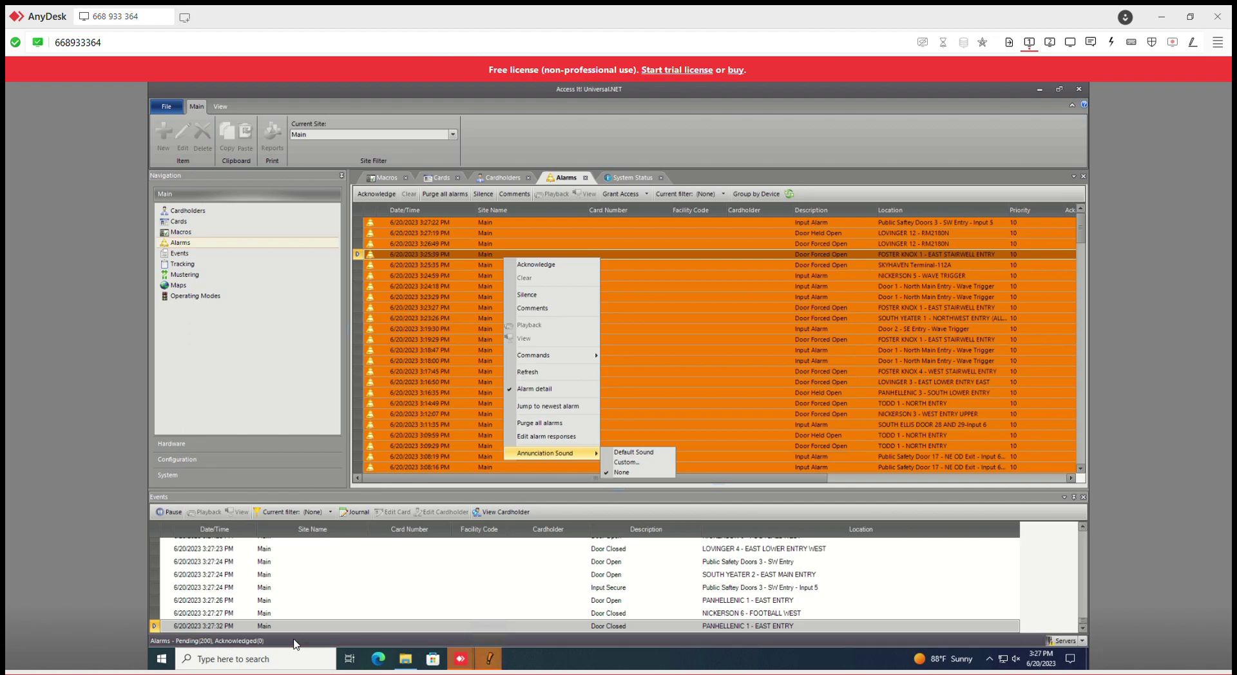
Reopen the Alarms tab and confirm Purge all alarms, leaving 0 pending.
click(245, 363)
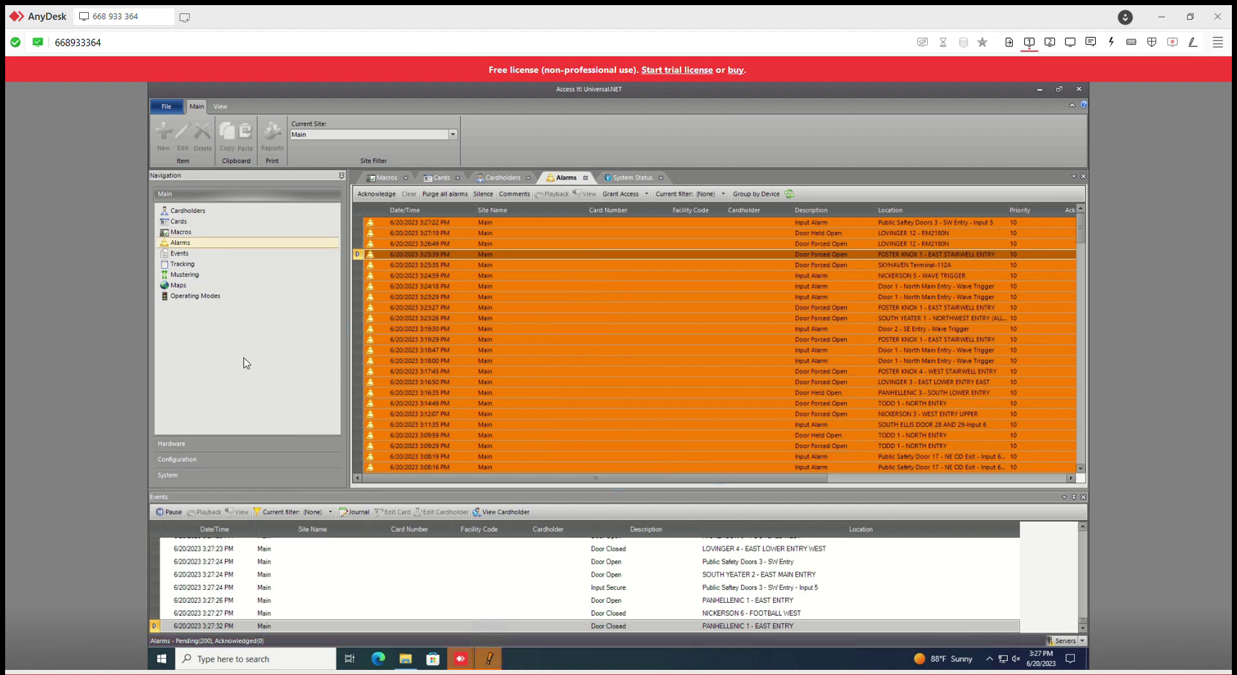
click(584, 177)
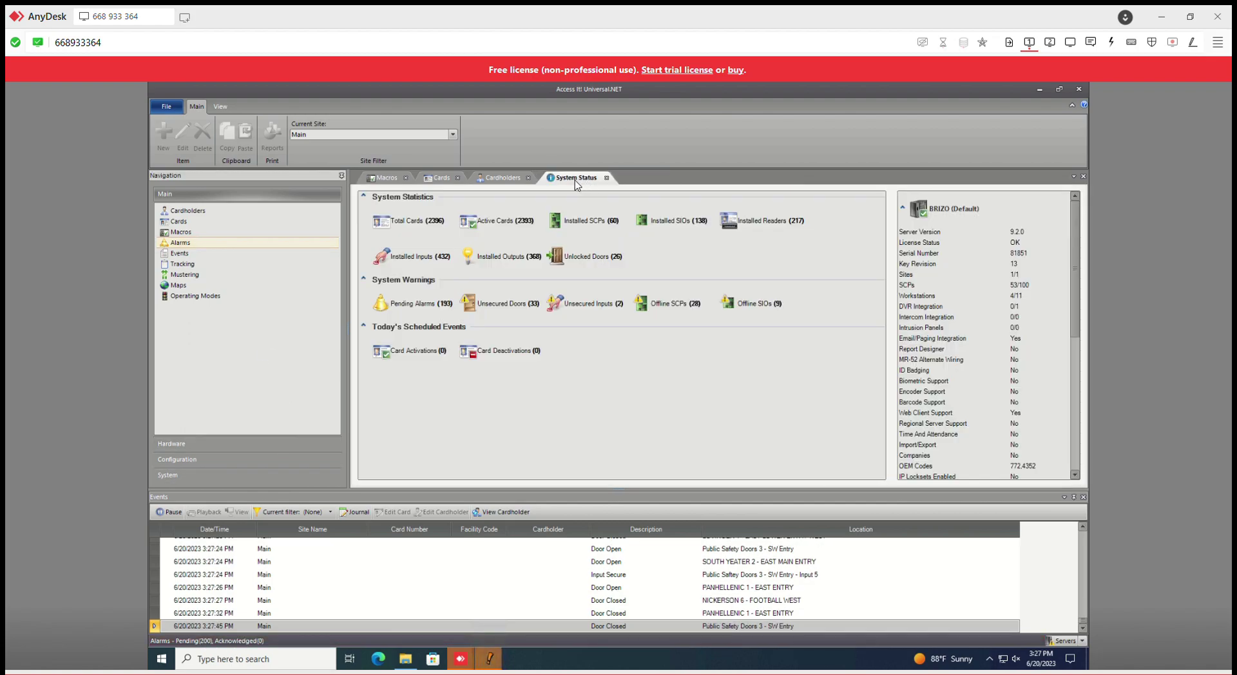
click(274, 642)
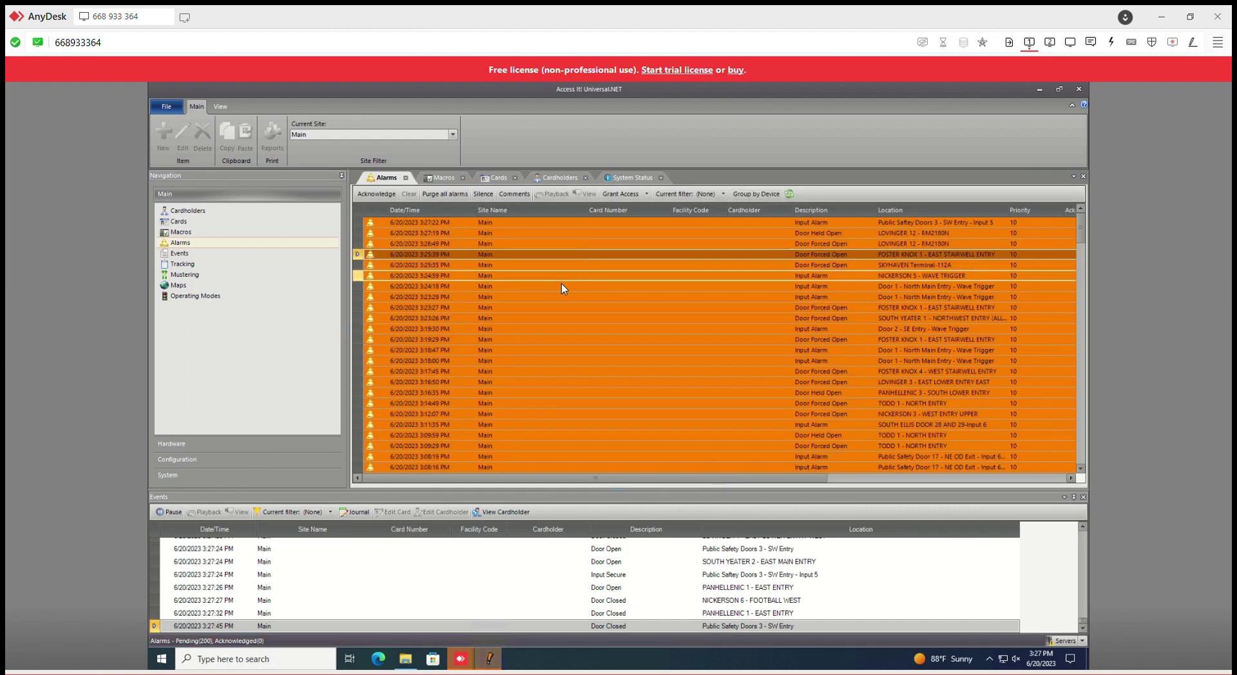
click(444, 193)
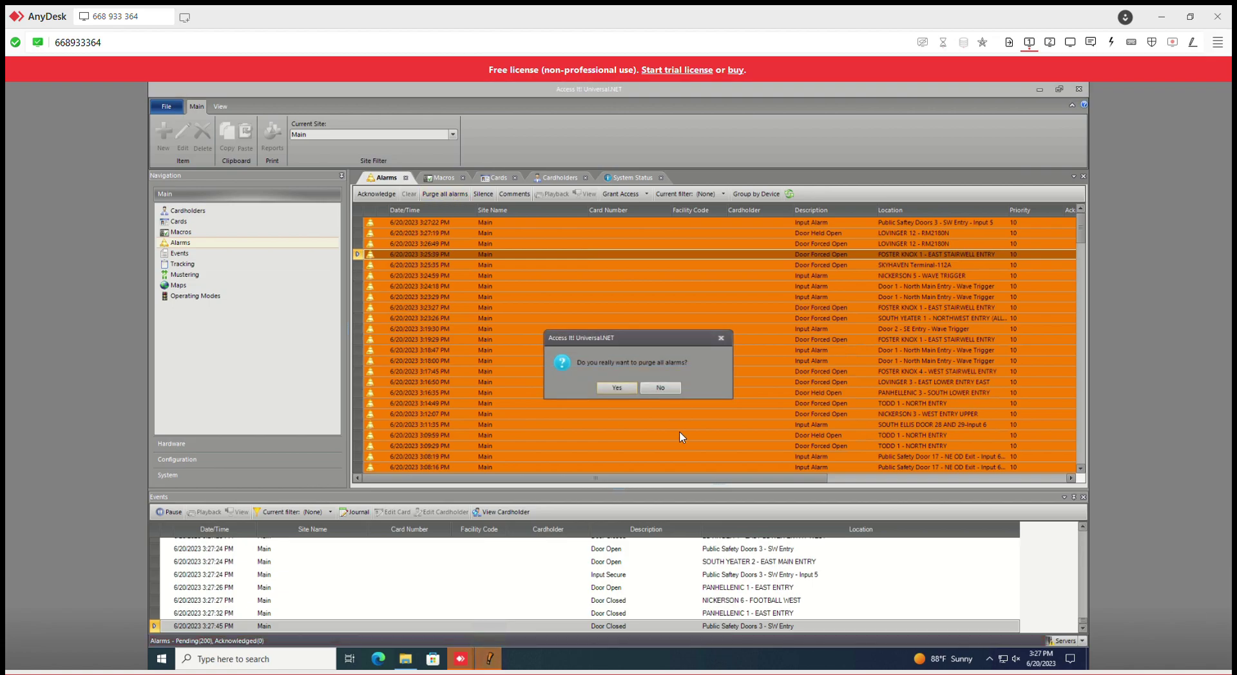
click(617, 389)
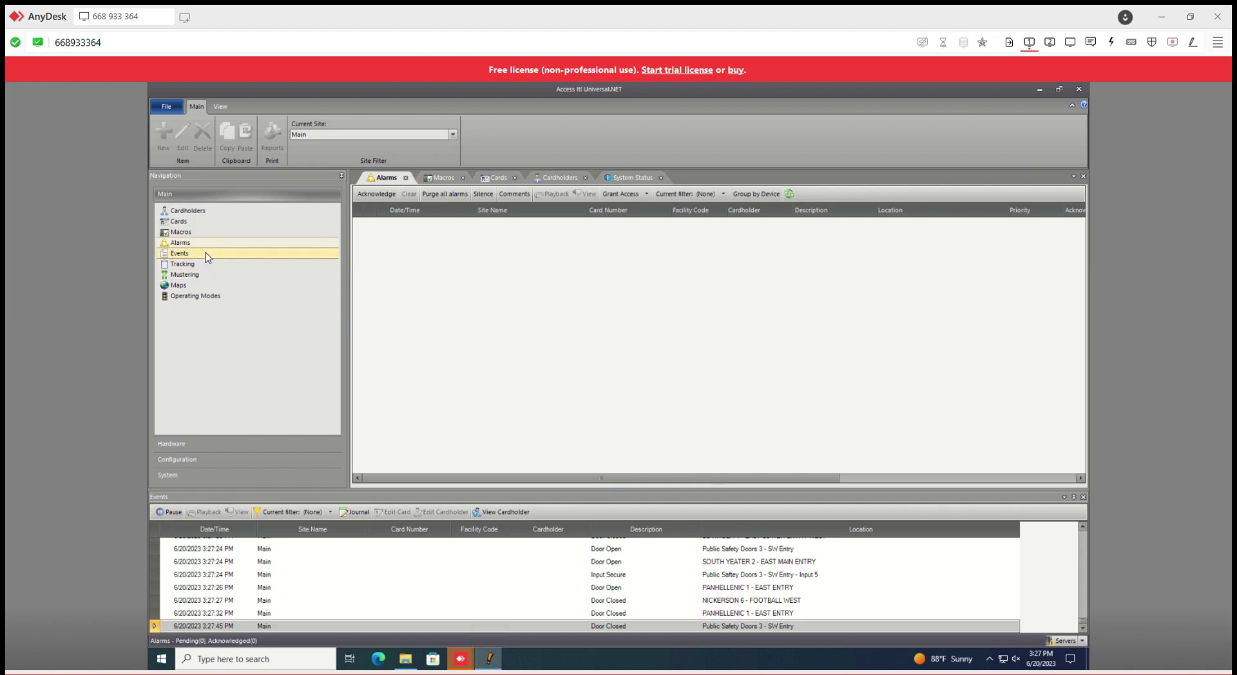
Open Maps, widen the site tree and select ADMIN - GRINSTEAD - UTT.
click(200, 297)
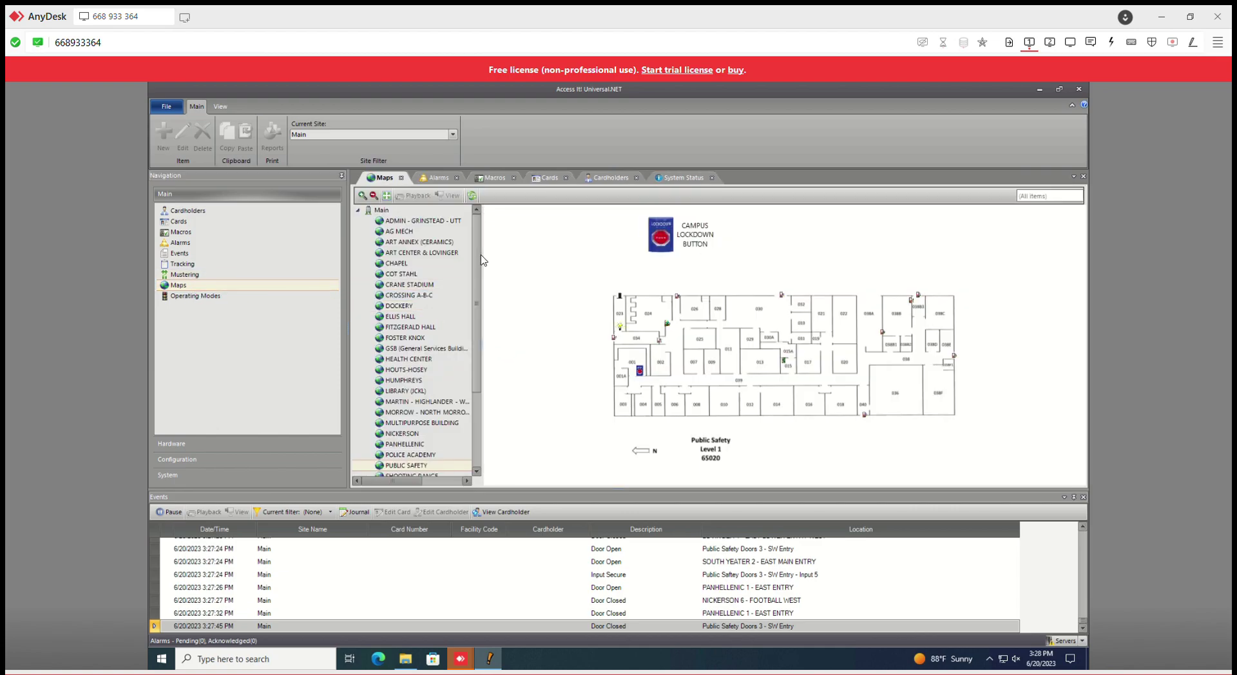
drag(490, 258, 525, 258)
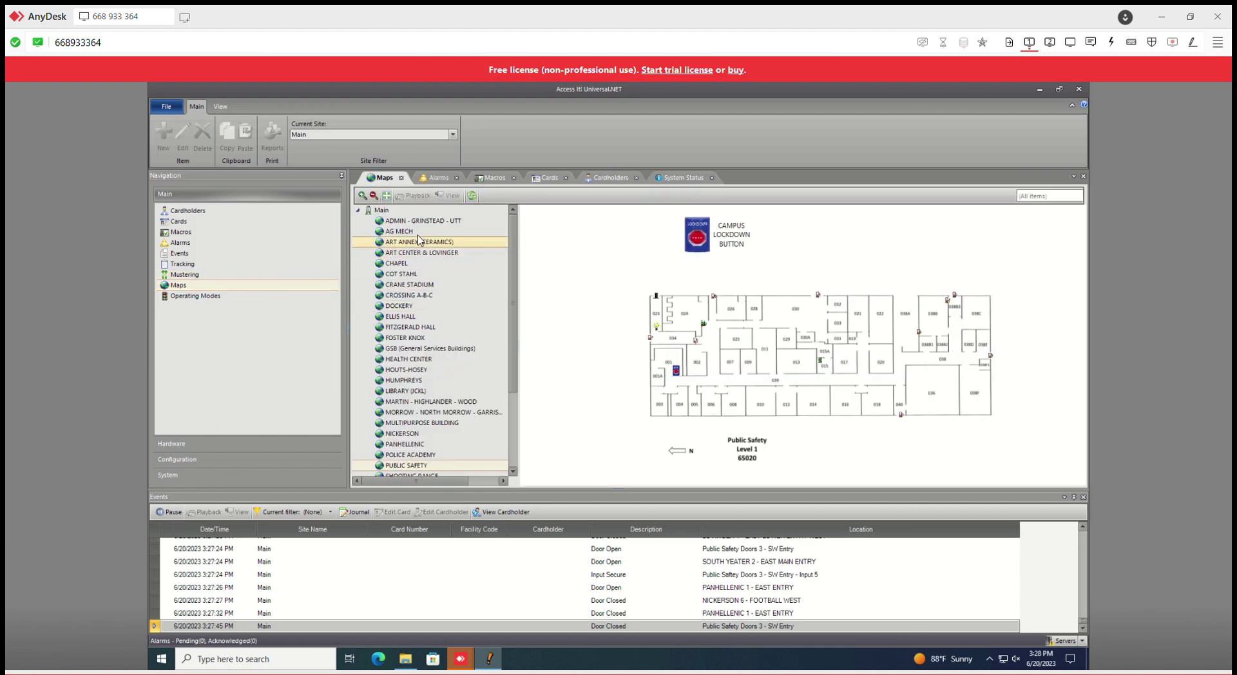
click(424, 222)
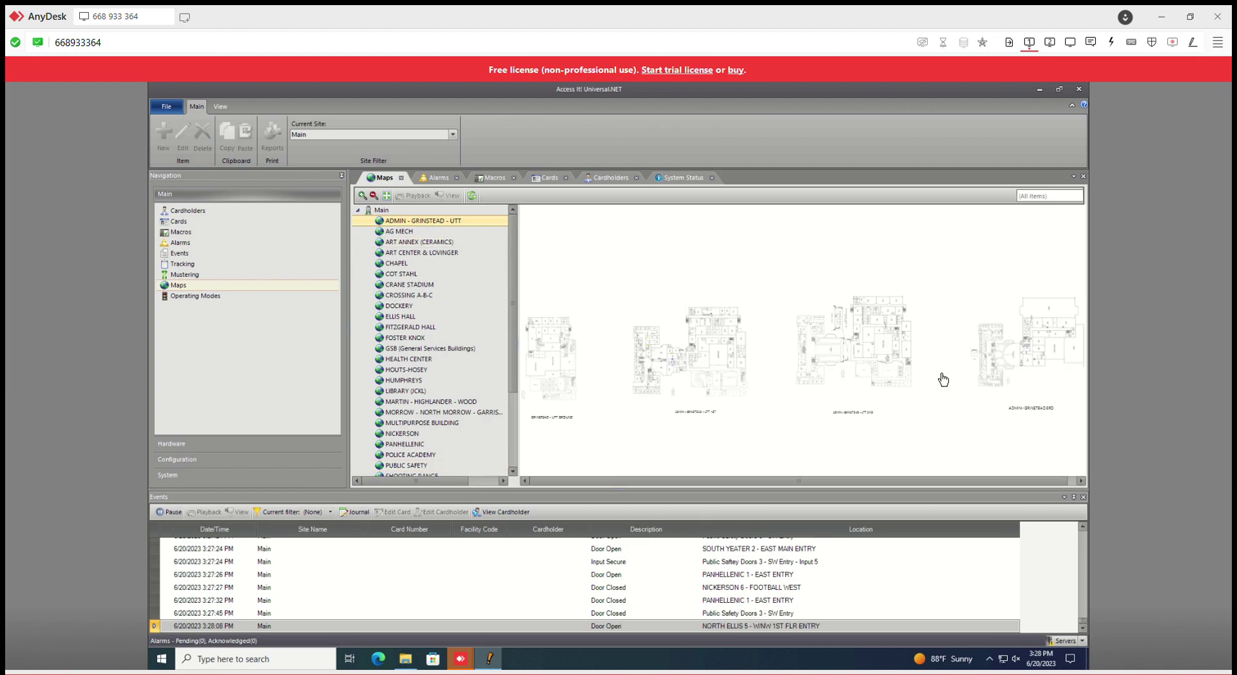
Zoom the GRINSTEAD - UTT floor plans in and out with the scroll wheel.
scroll(741, 381, down, 2)
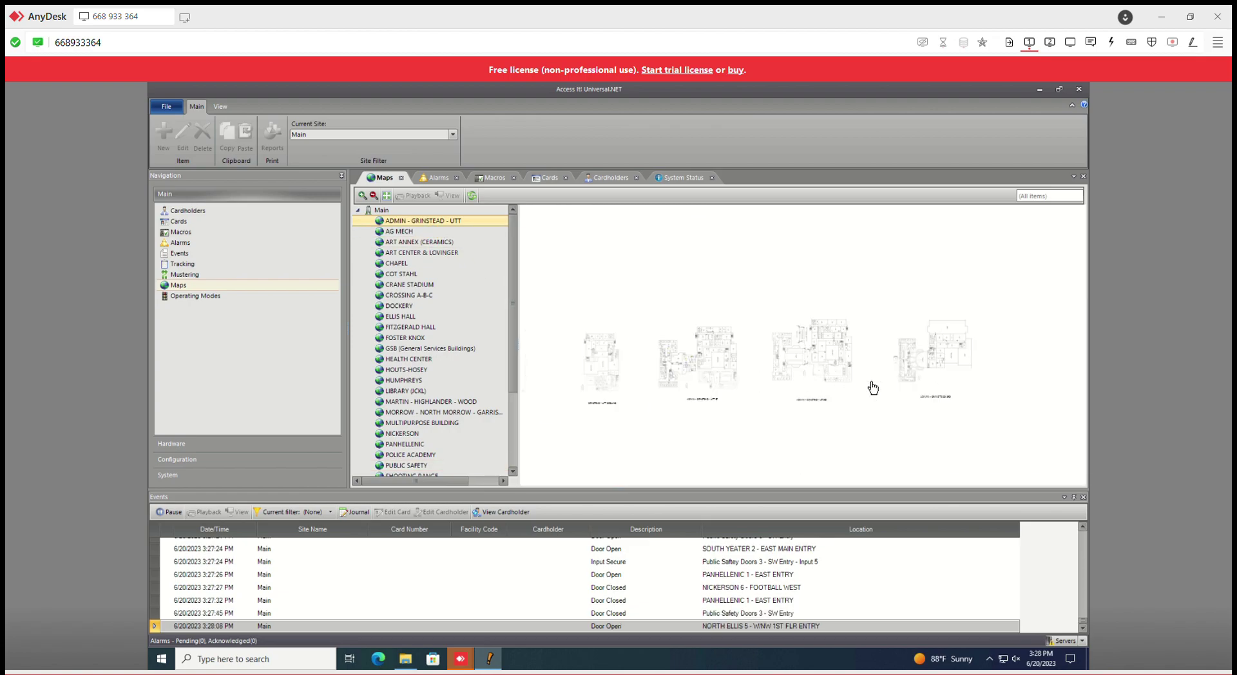
scroll(658, 400, up, 5)
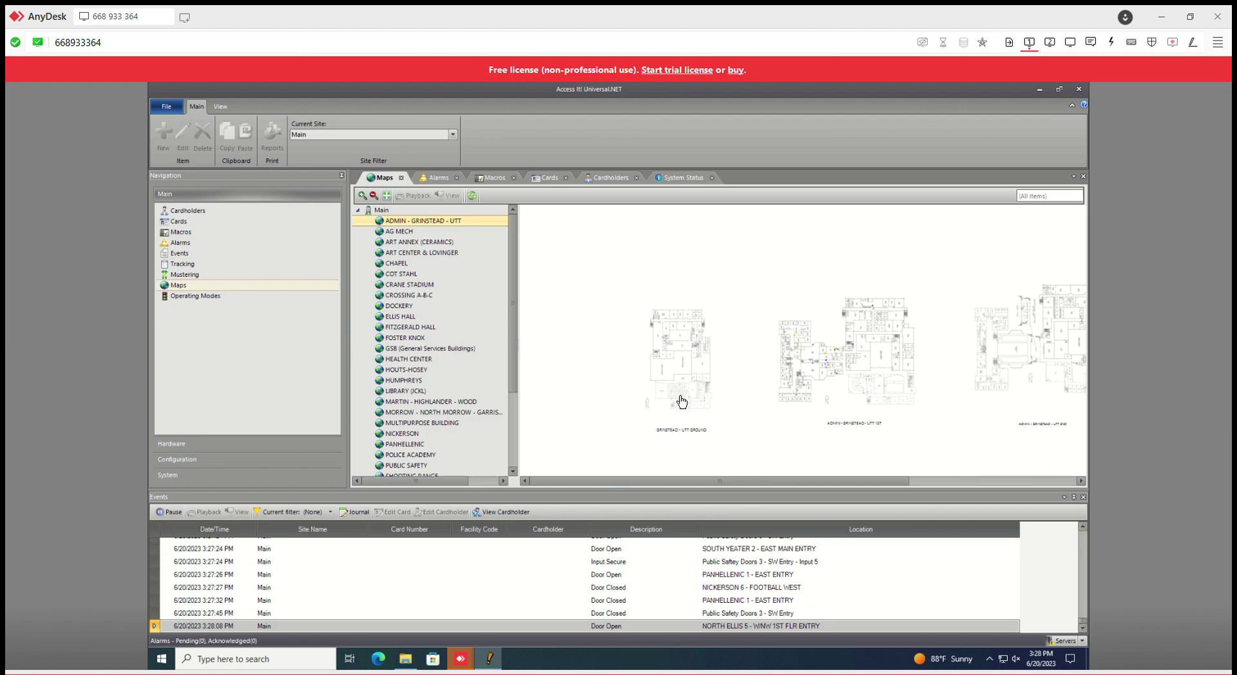
scroll(632, 347, down, 4)
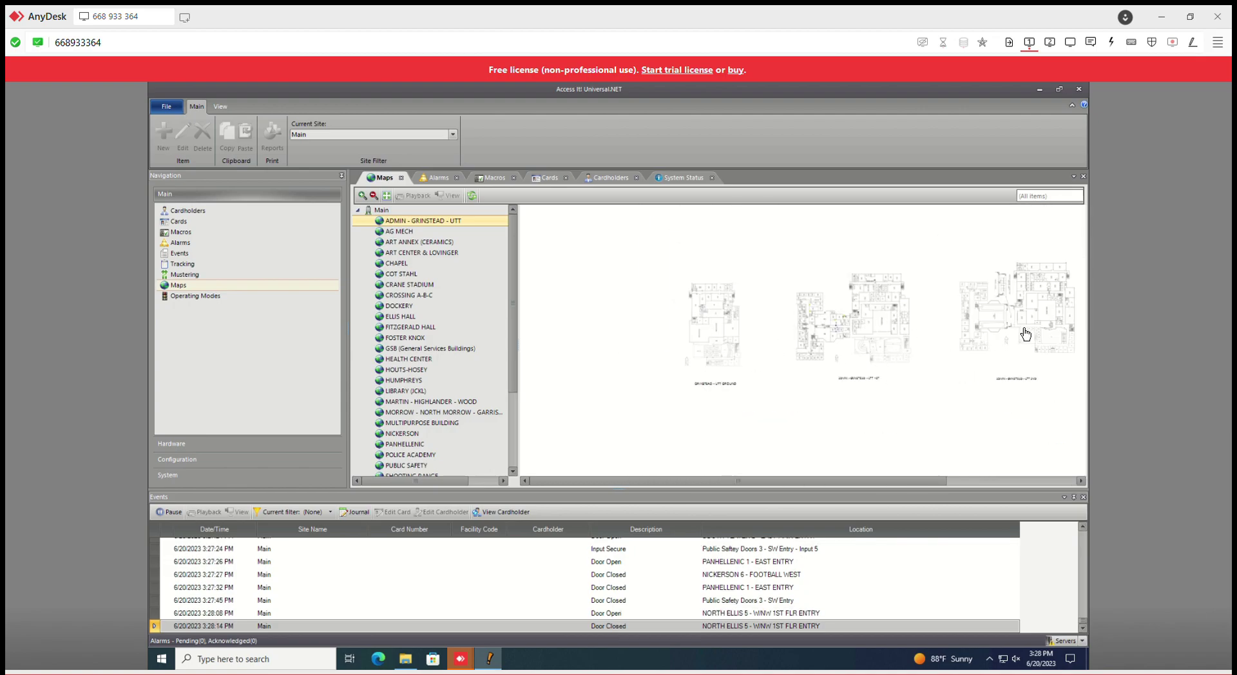
scroll(1031, 335, up, 2)
scroll(964, 336, down, 2)
scroll(670, 342, up, 2)
scroll(670, 343, down, 2)
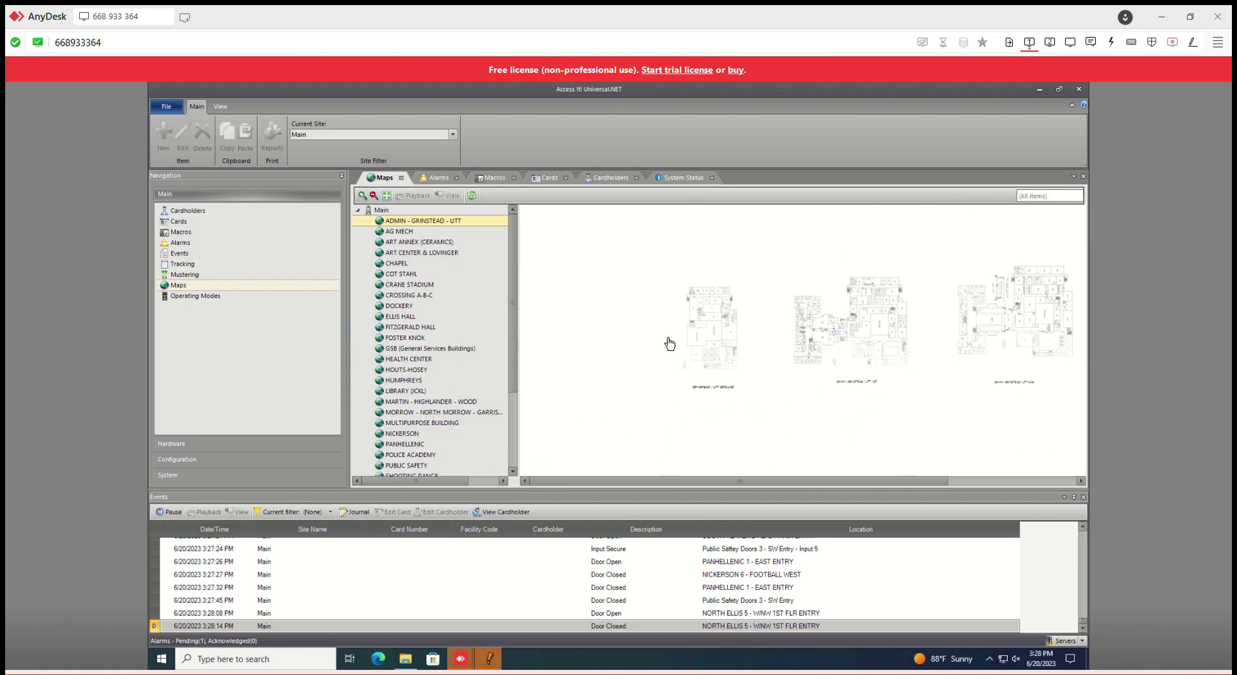
scroll(670, 343, up, 3)
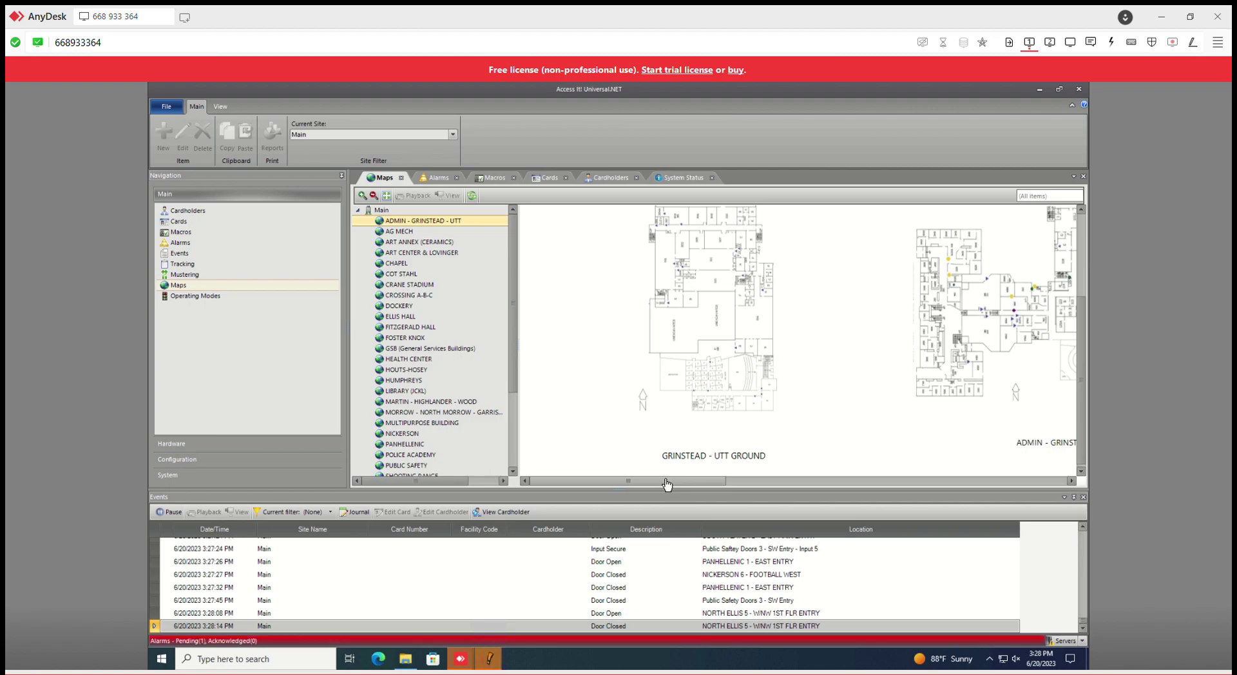
scroll(663, 482, up, 3)
scroll(654, 477, down, 3)
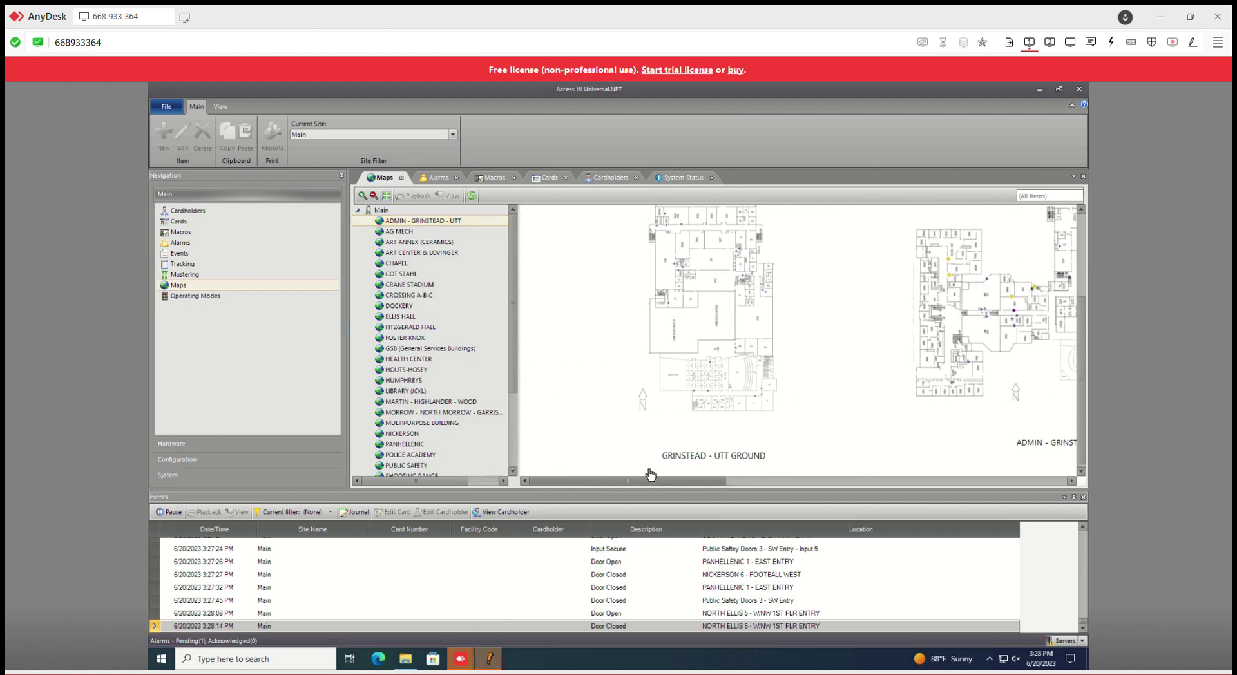
scroll(712, 413, up, 2)
scroll(715, 360, down, 2)
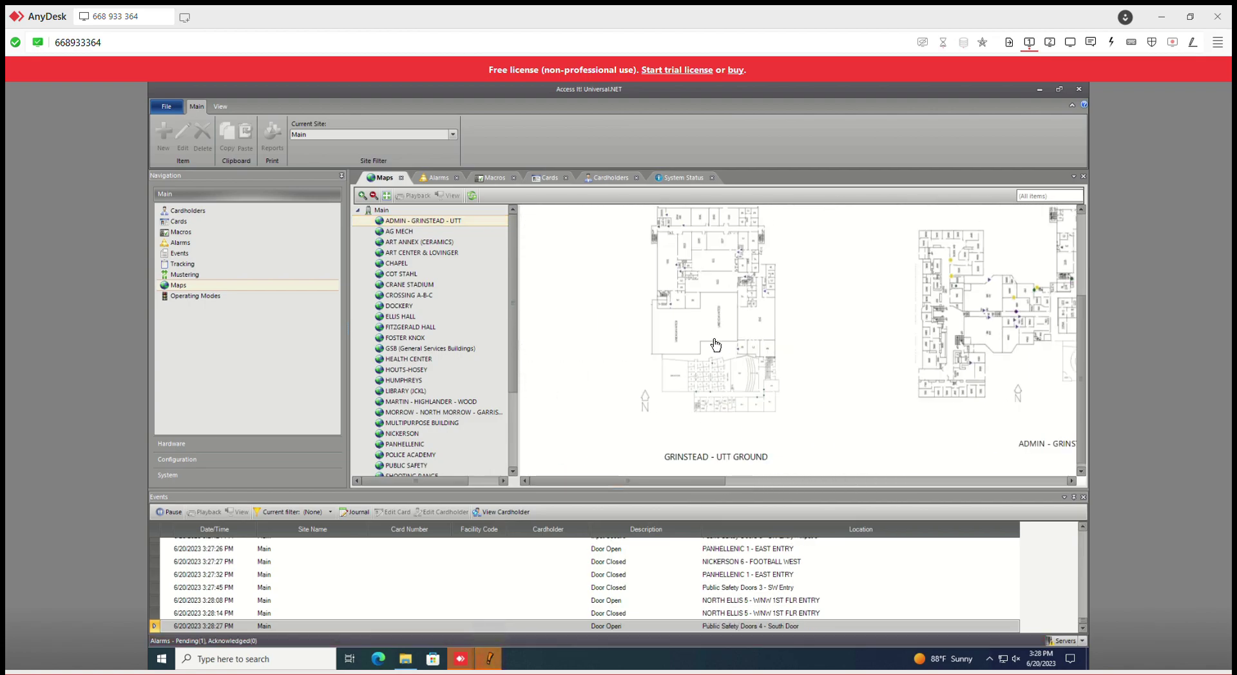
click(400, 231)
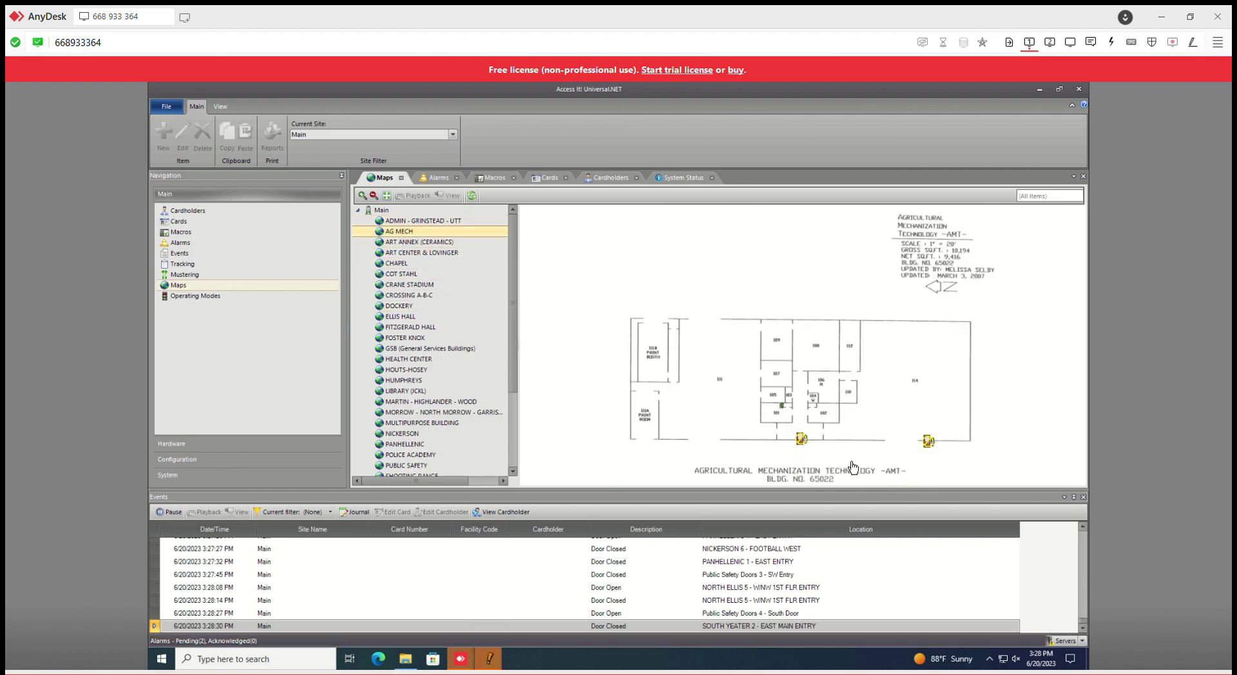
scroll(693, 426, up, 2)
click(419, 242)
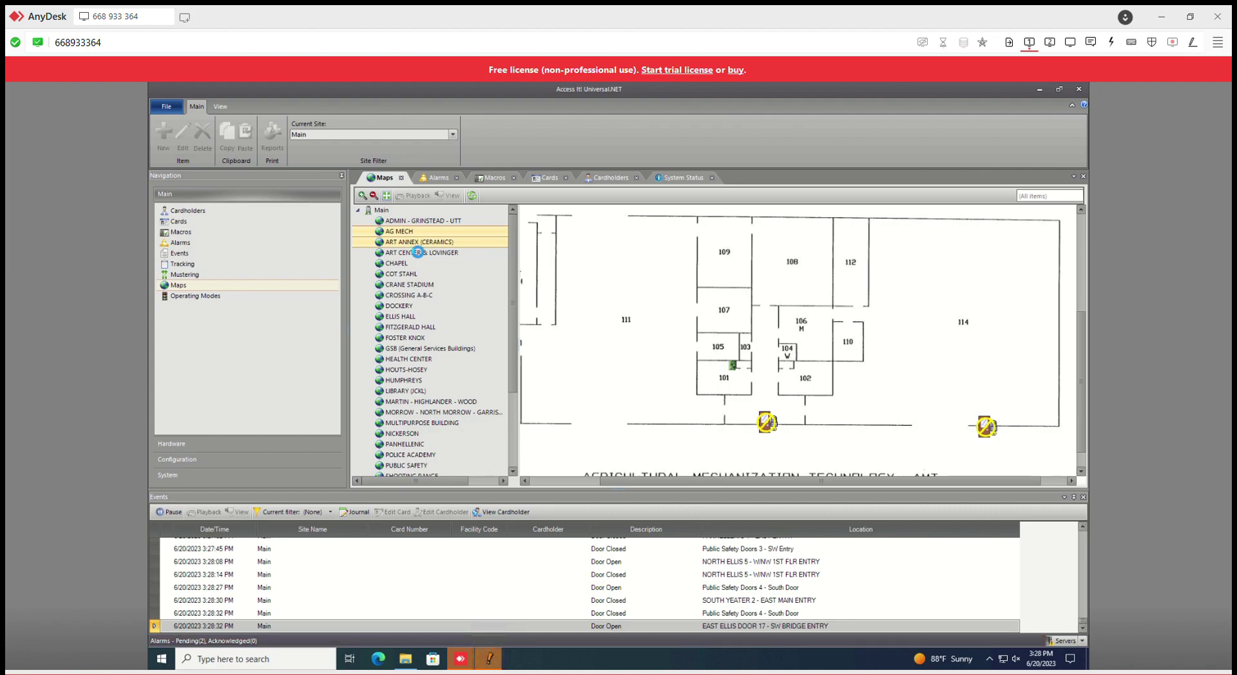
mouse_move(821, 413)
scroll(822, 412, up, 2)
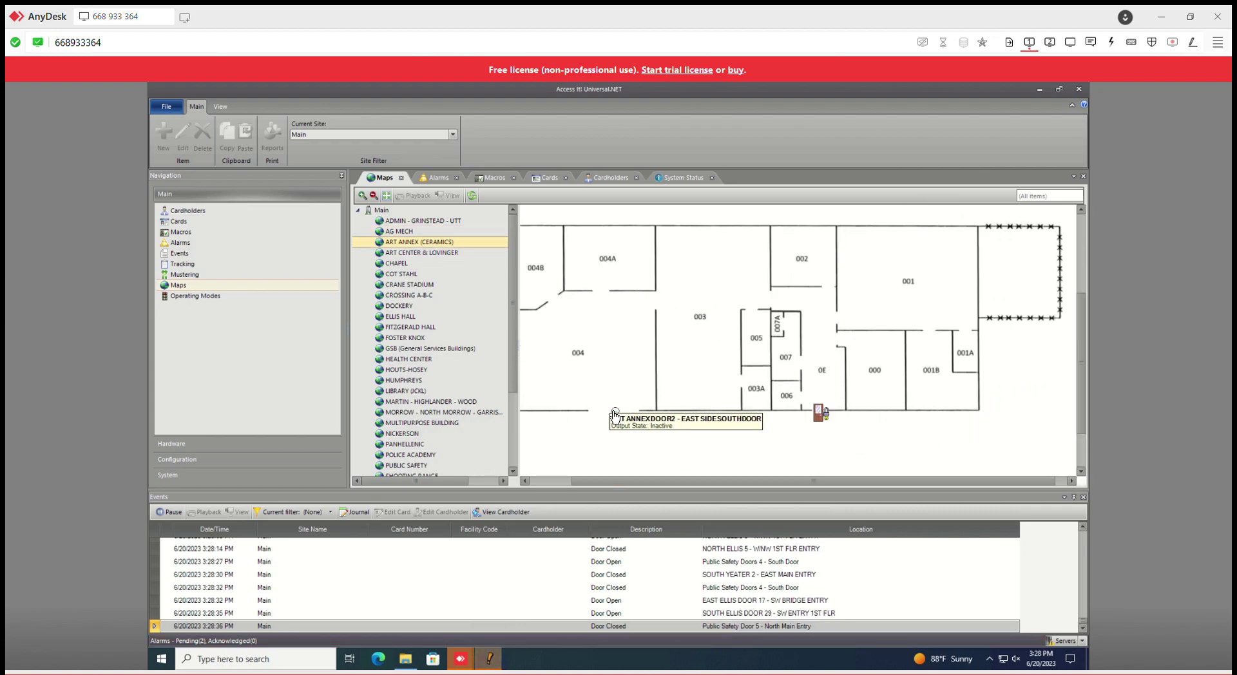
right_click(821, 413)
key(Escape)
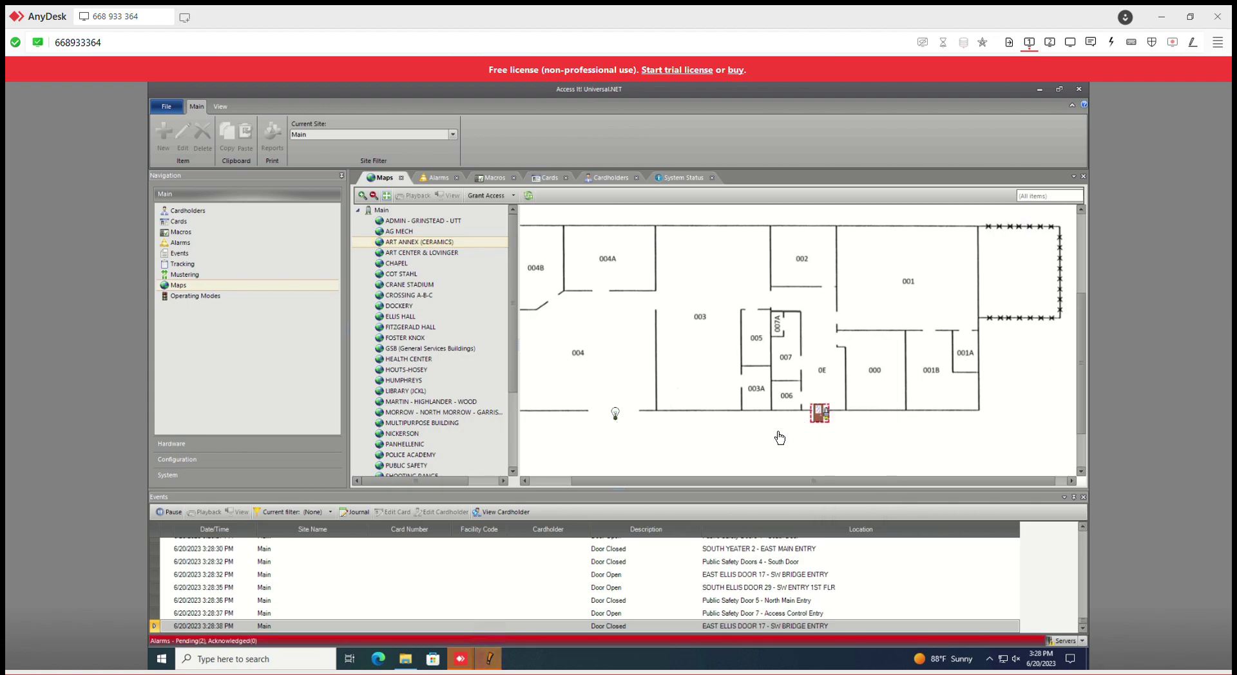
right_click(820, 412)
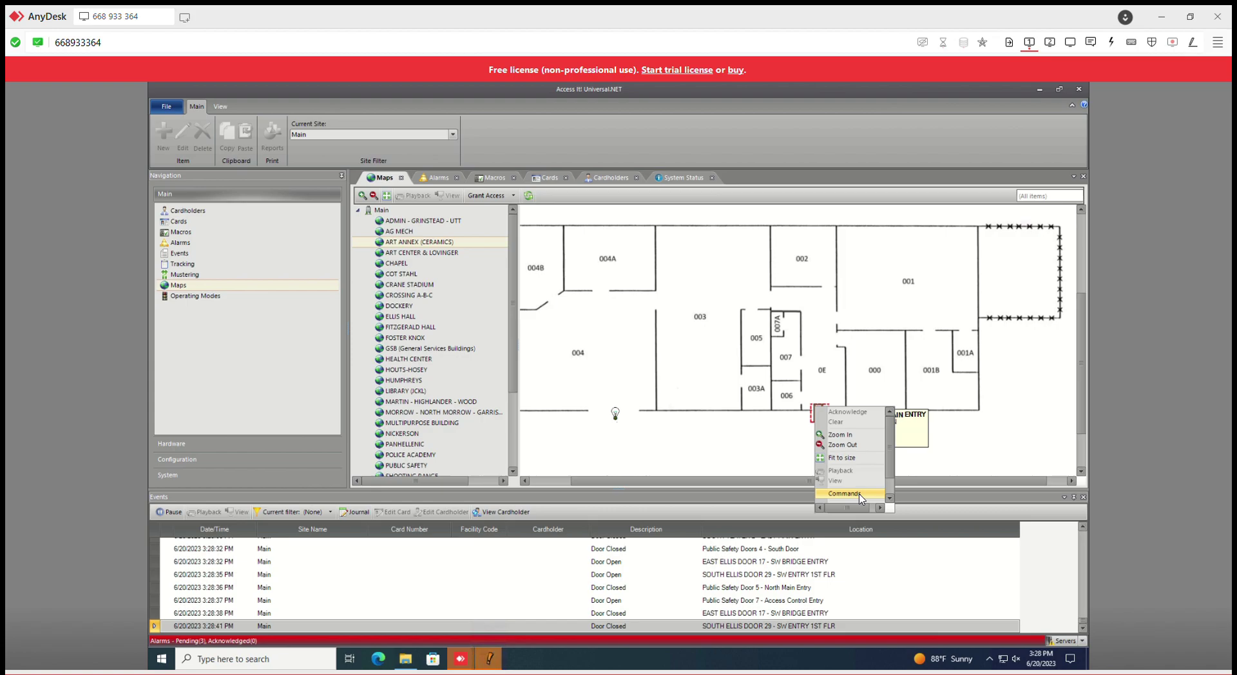
mouse_move(860, 495)
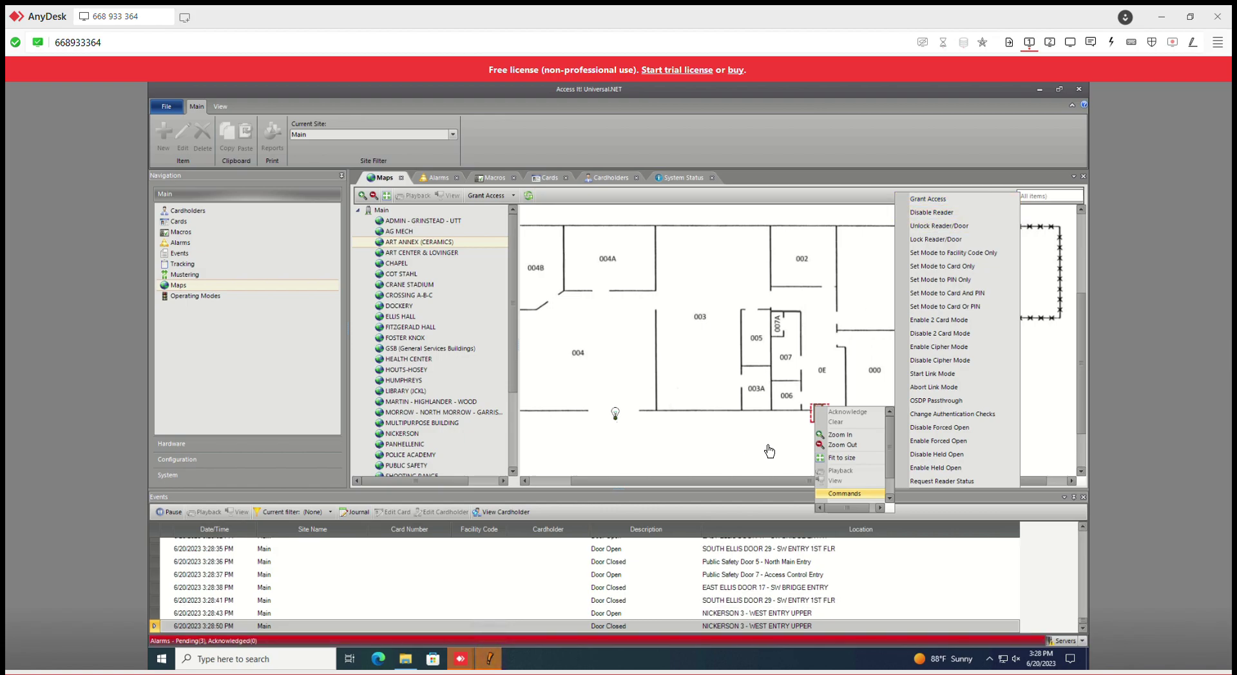
click(767, 450)
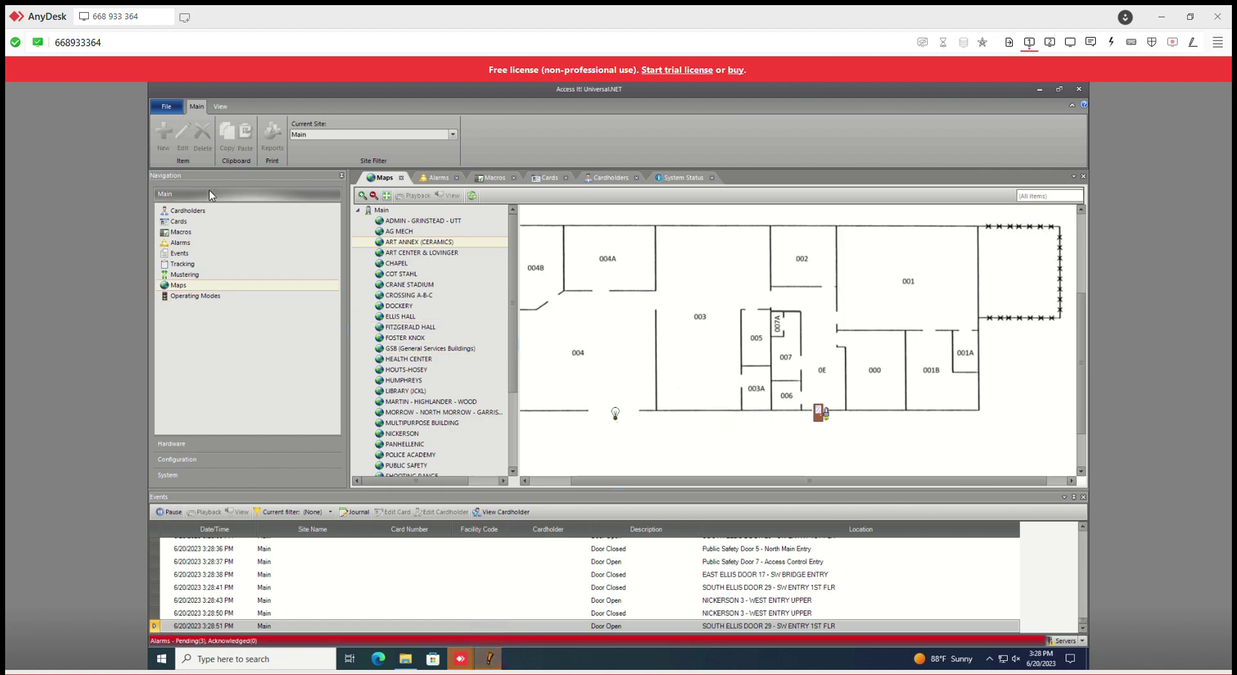
Open the SCPs list of 60 controllers under Hardware and select WCM SCIENCE BUILDING CONTROLLER.
click(193, 444)
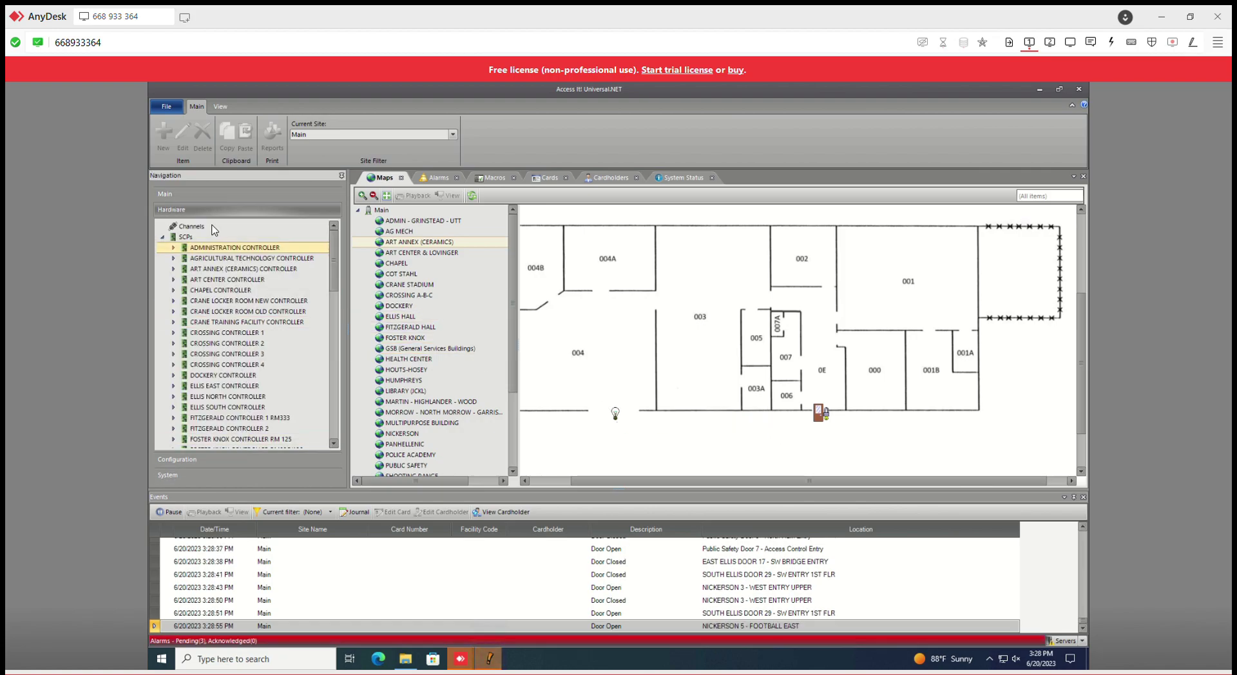
click(163, 237)
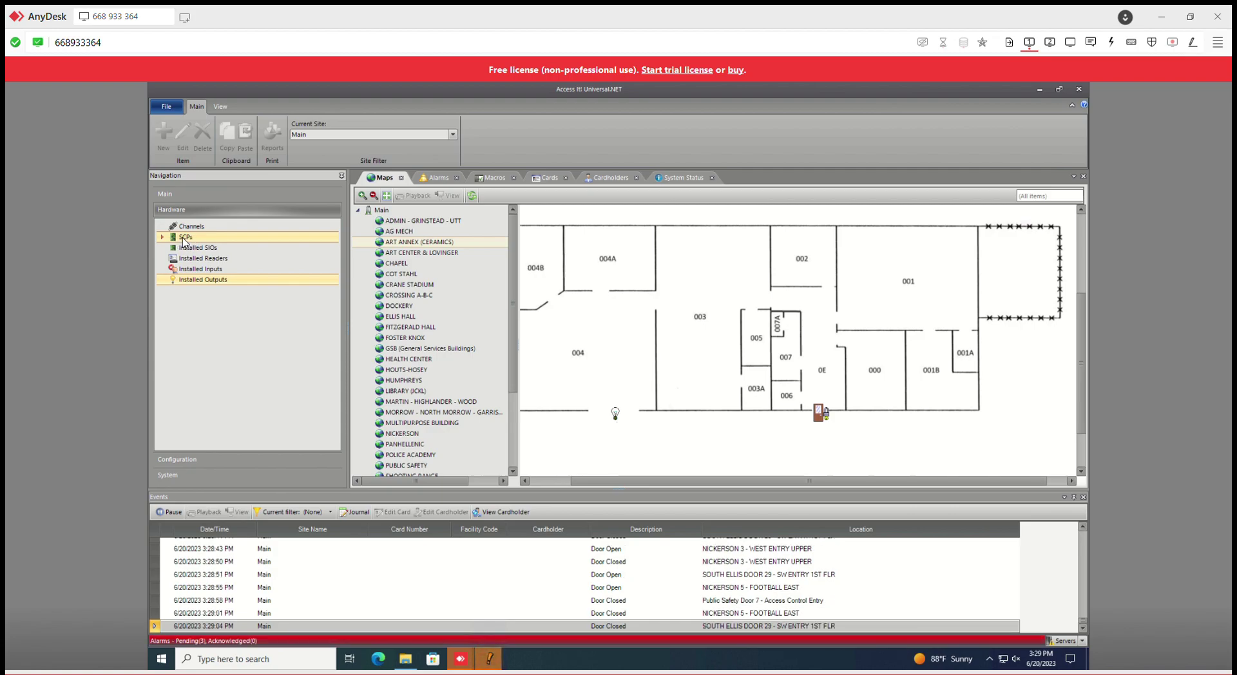
click(187, 237)
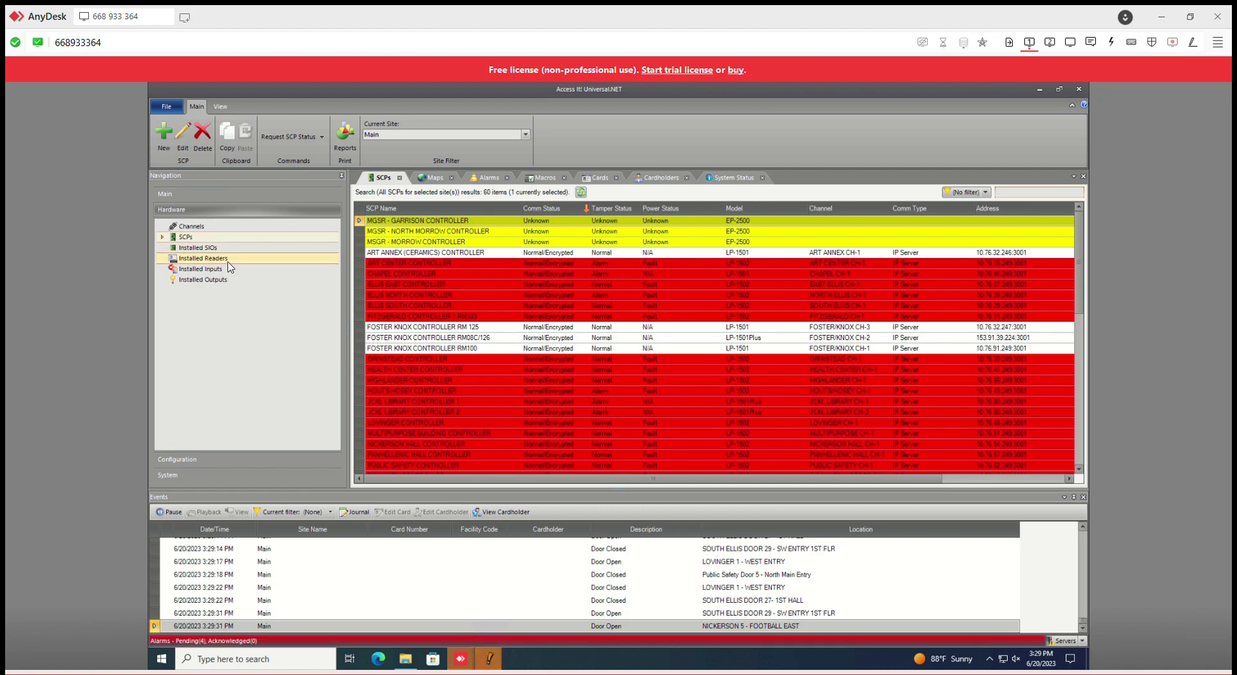
click(209, 250)
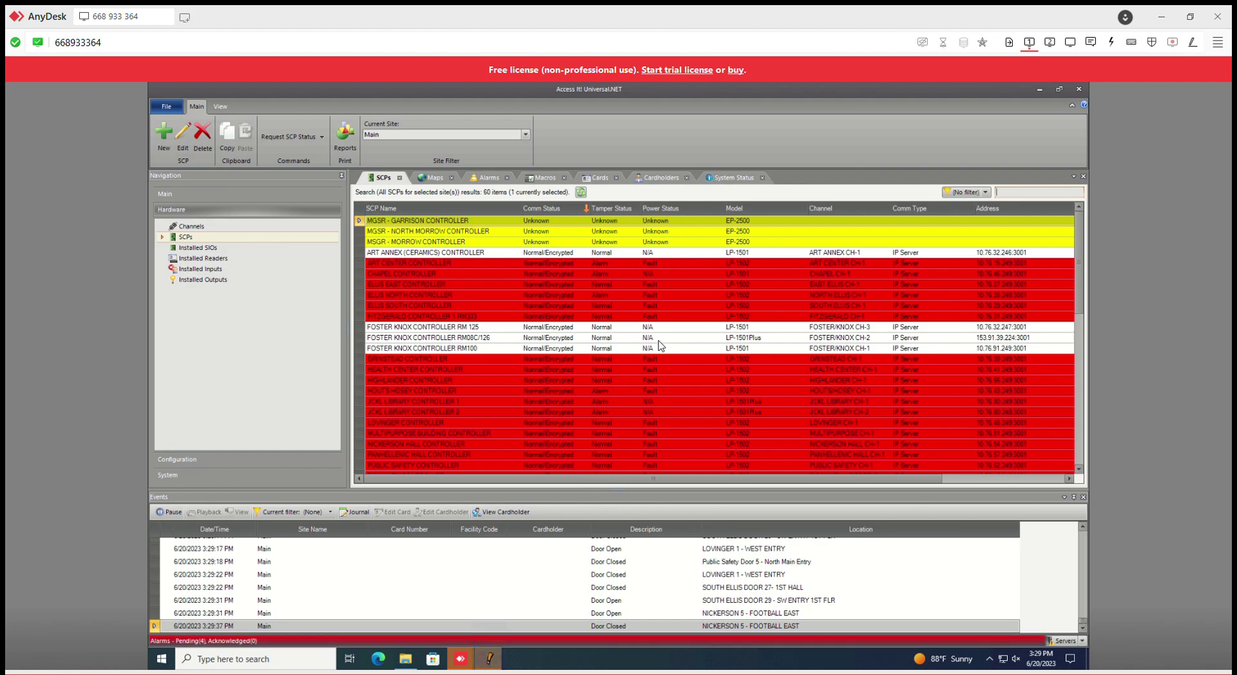
scroll(658, 295, down, 10)
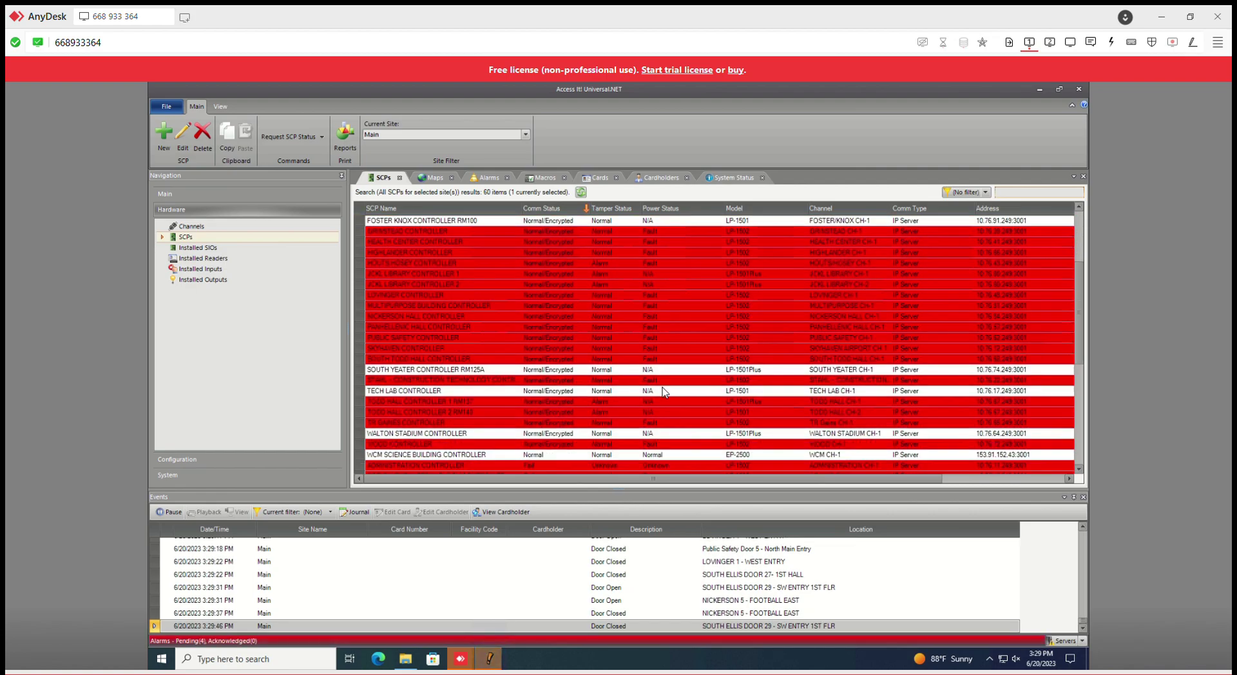
click(662, 330)
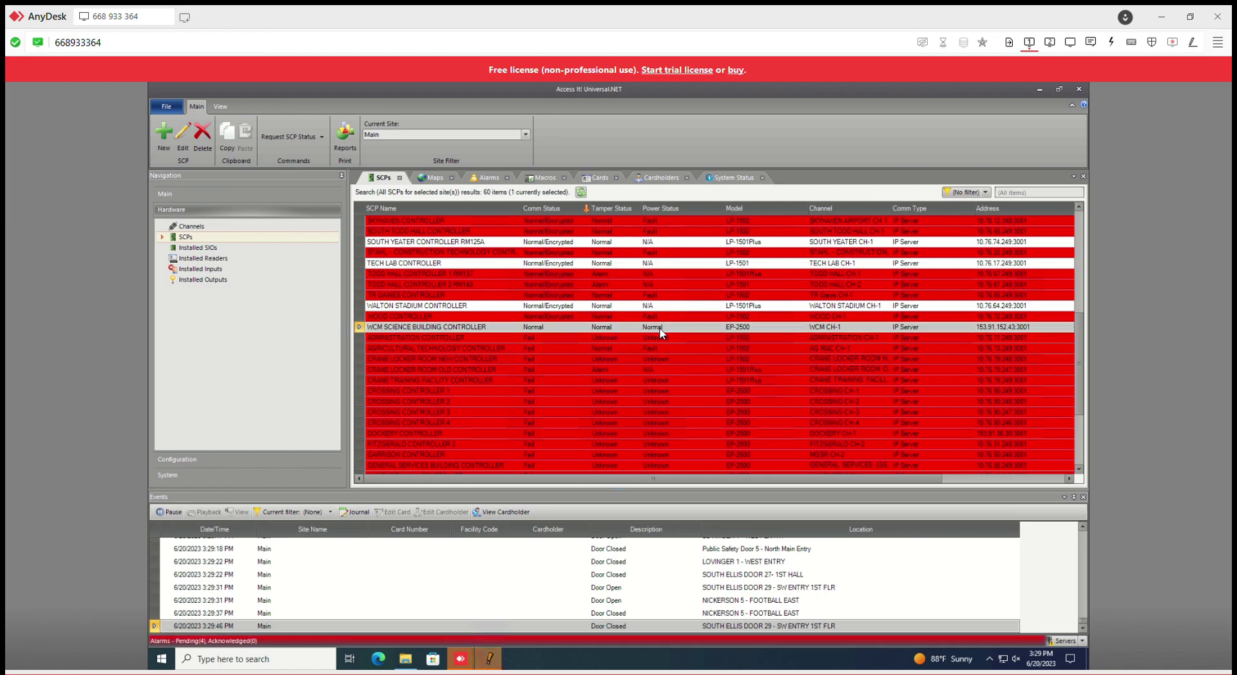
scroll(428, 387, up, 10)
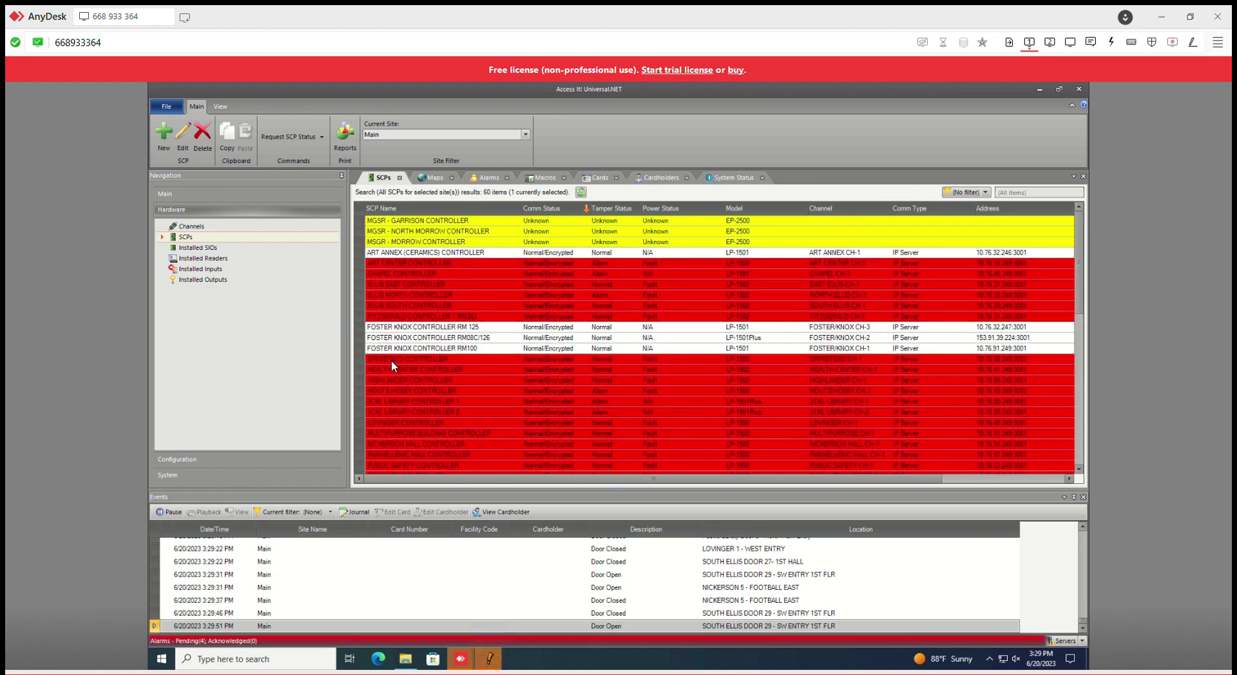
Open Installed SIOs, then Installed Readers, and try searching readers for 'pu'.
click(198, 249)
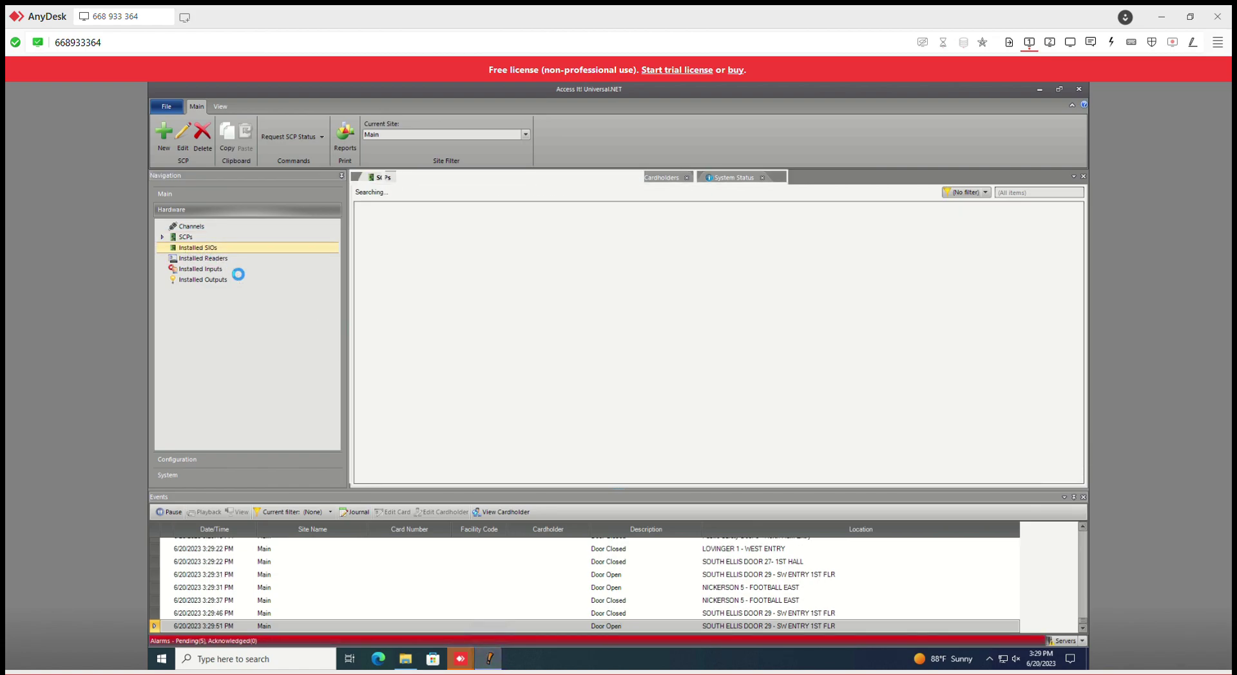
click(204, 259)
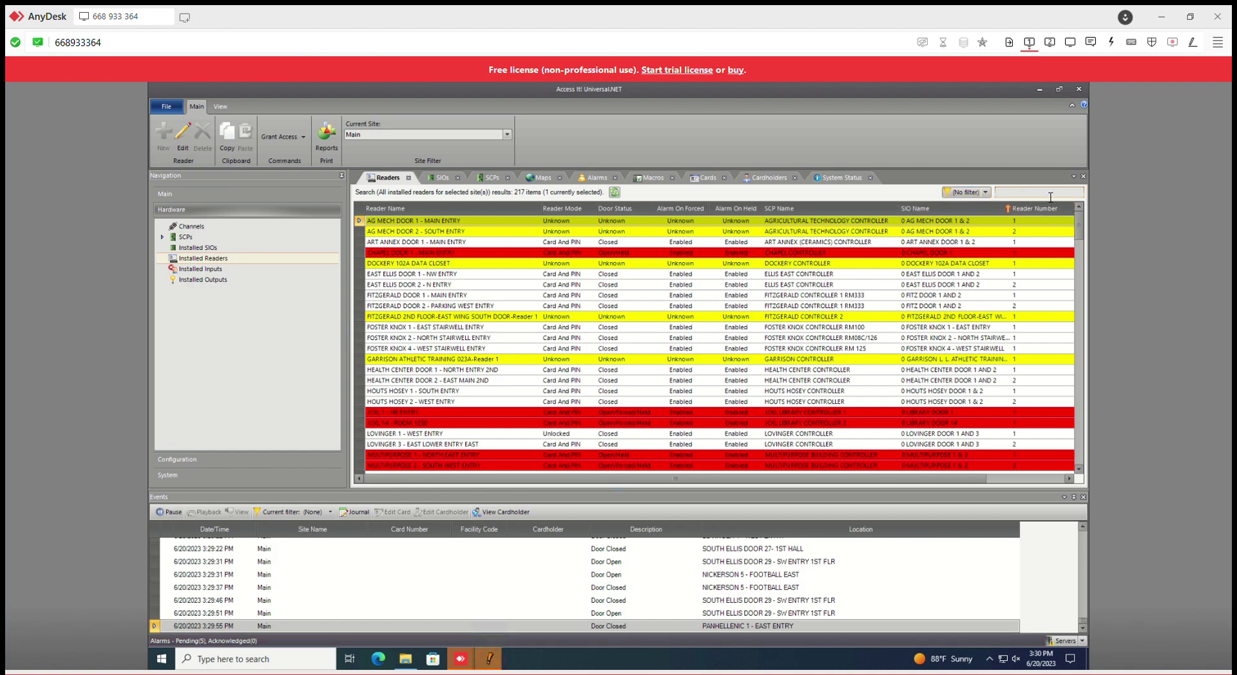
click(1045, 192)
text(pu)
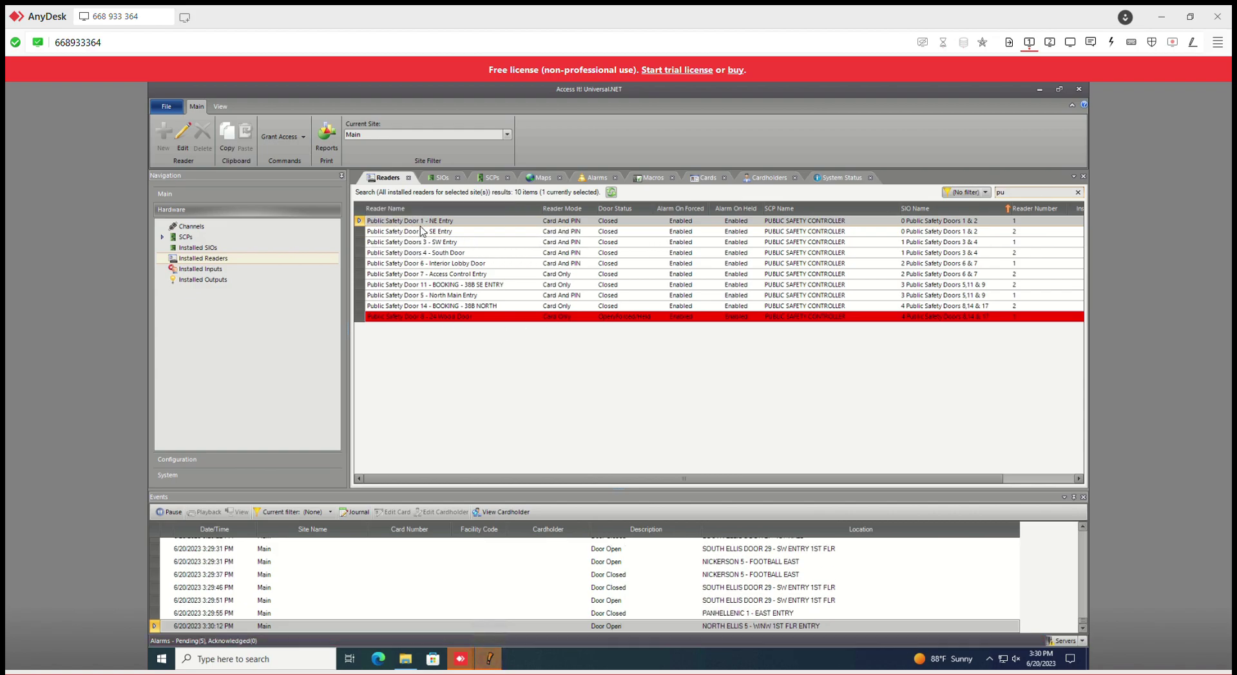
key(BackSpace)
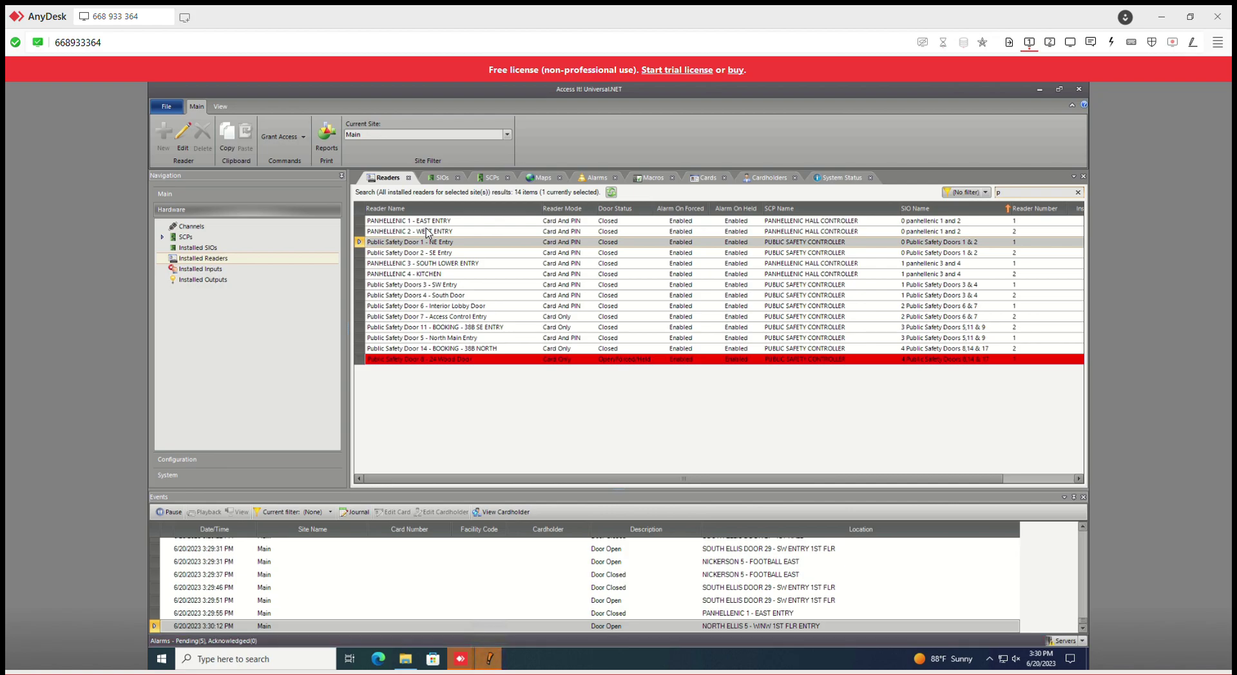
key(BackSpace)
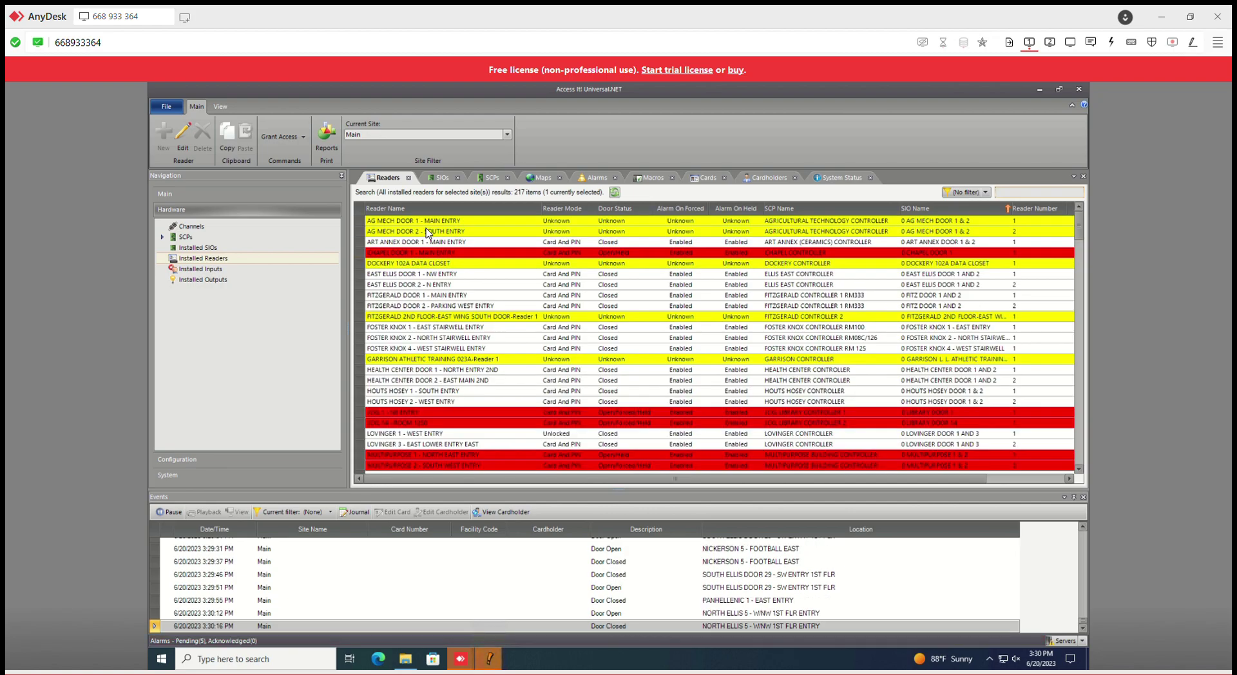
After trying 'sa' and 'saf', filter readers by 'fit' and widen the Reader Name column.
text(saf)
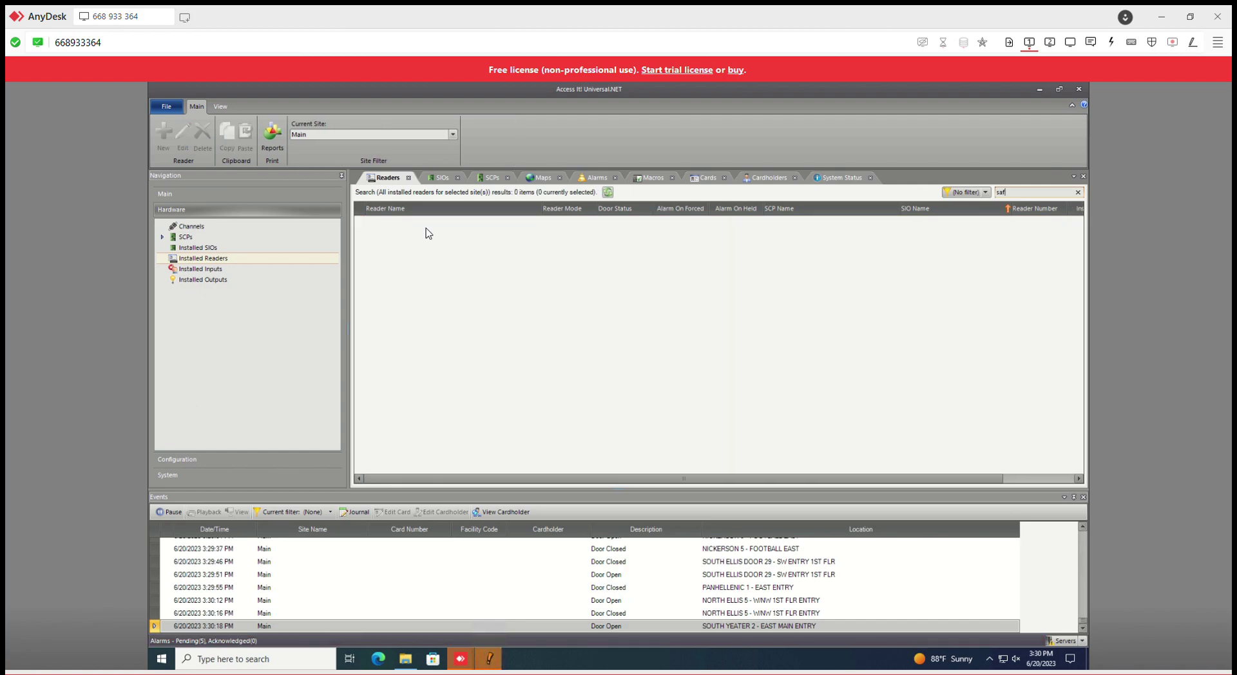
key(BackSpace)
key(BackSpace)
key(BackSpace)
text(publ)
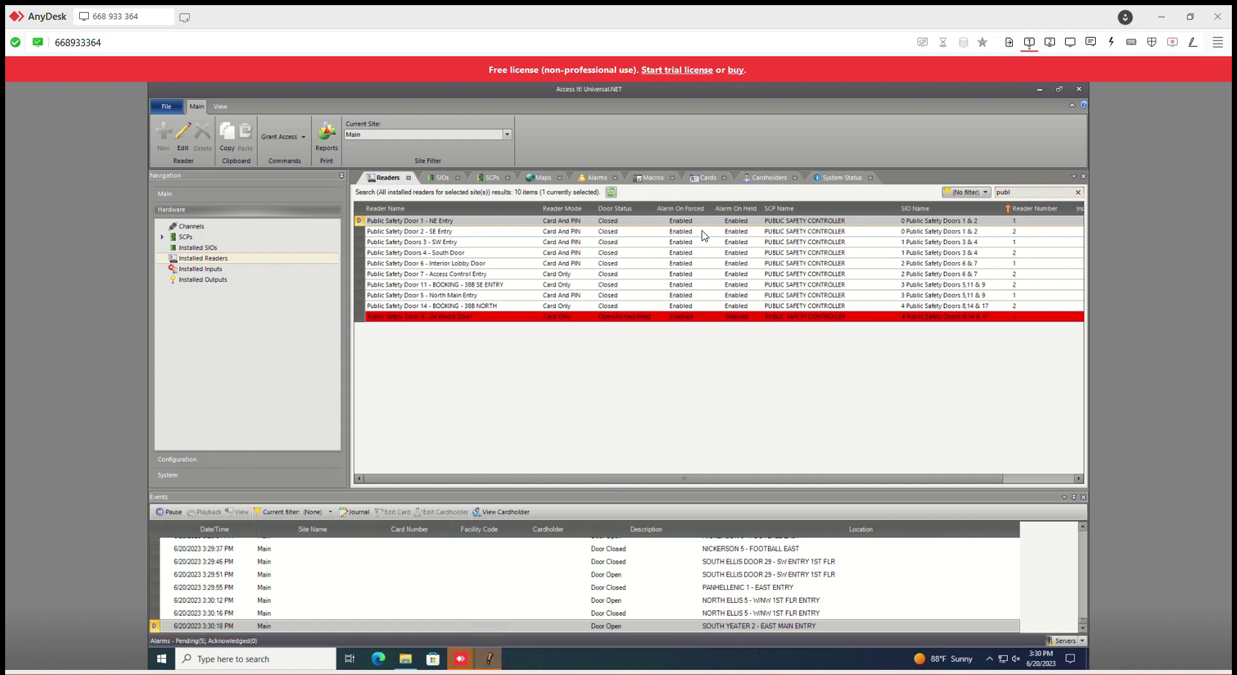
key(BackSpace)
key(BackSpace)
text(safe)
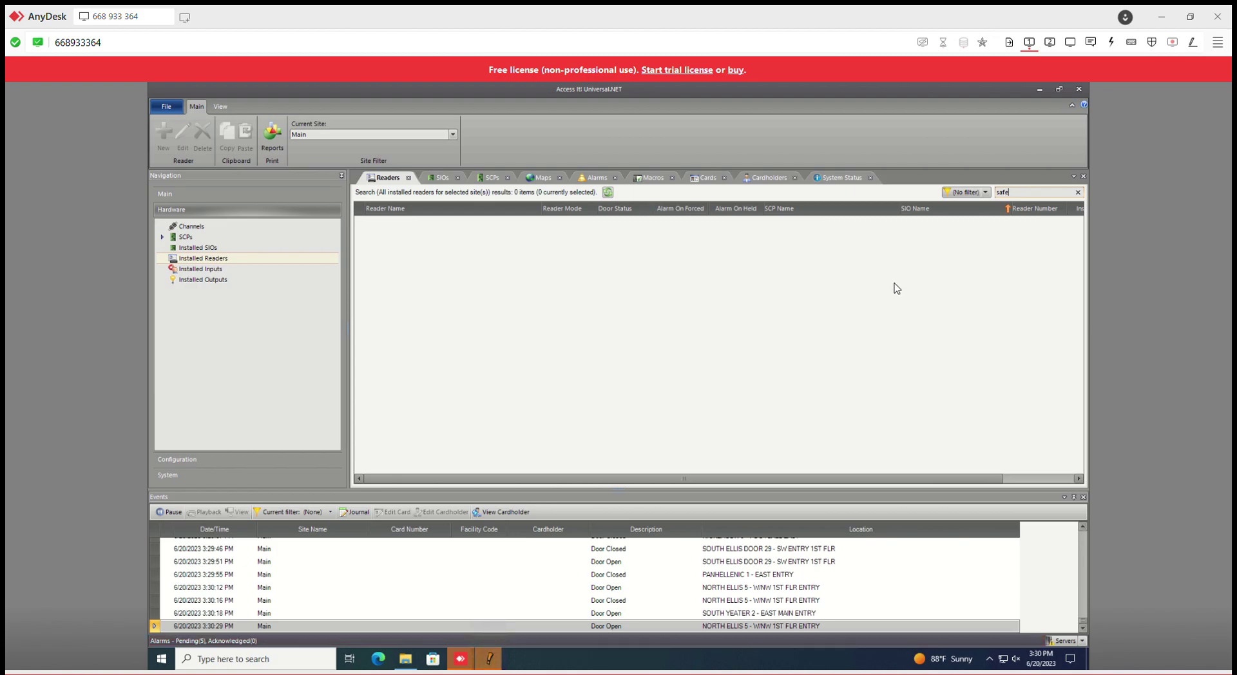
key(BackSpace)
key(BackSpace)
key(BackSpace)
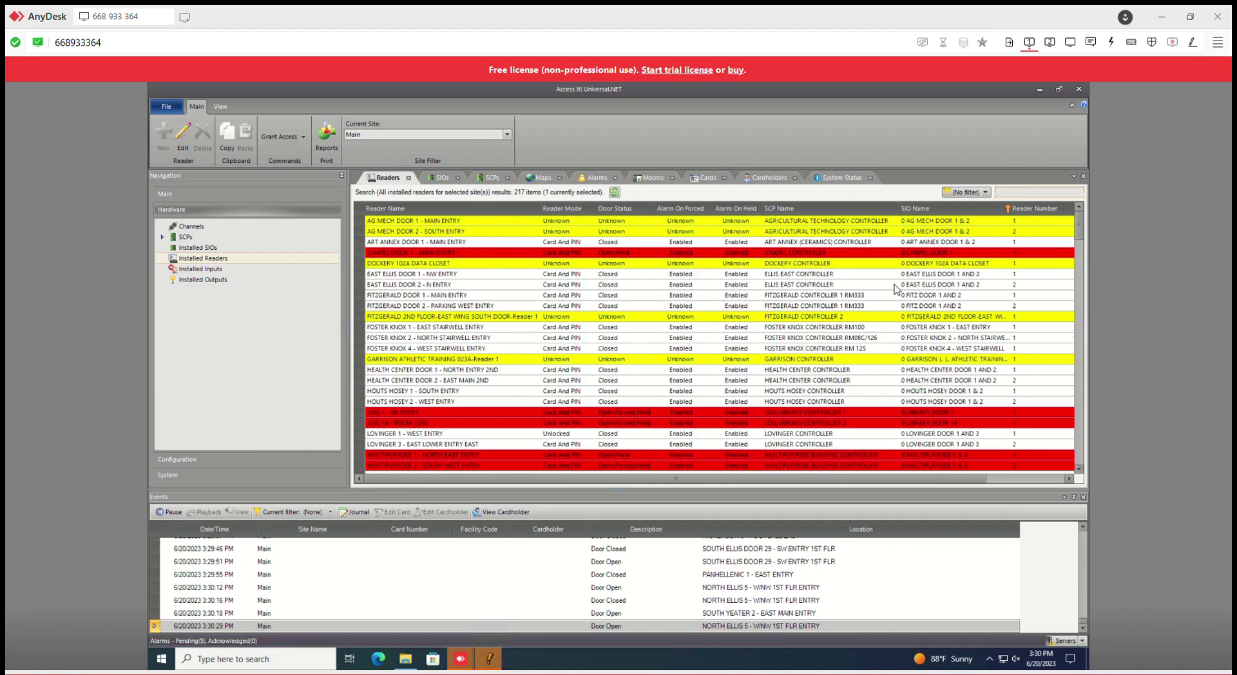
text(fit)
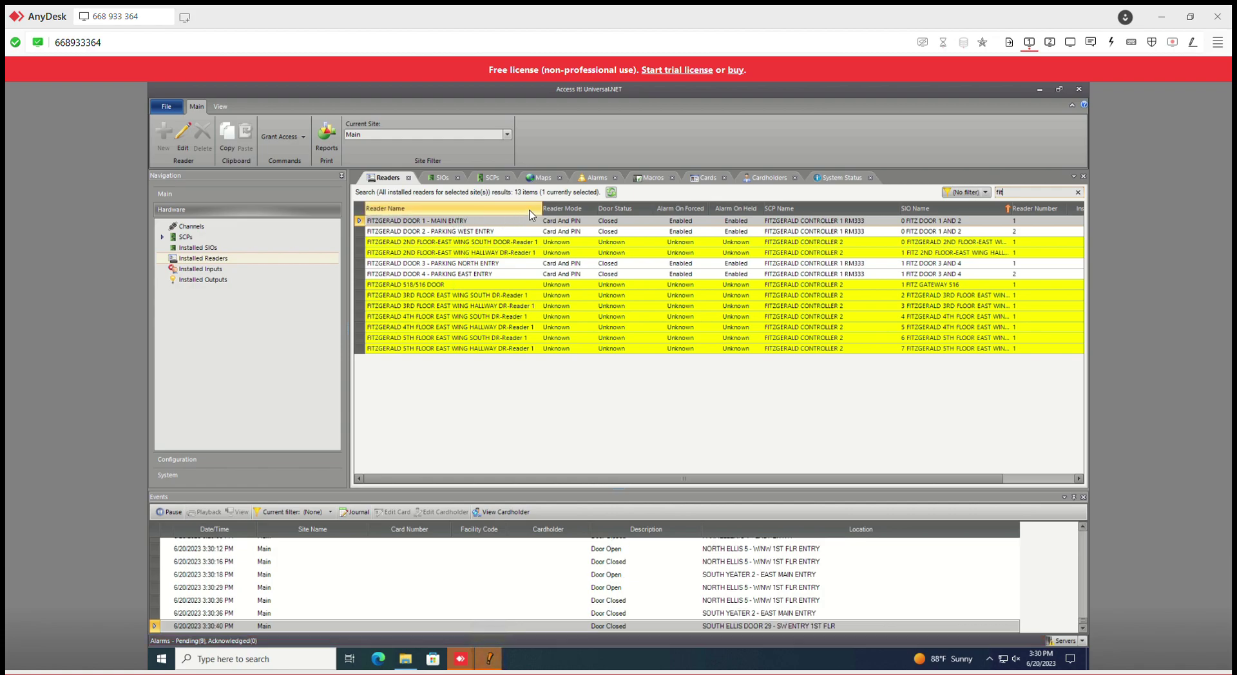
drag(543, 209, 567, 209)
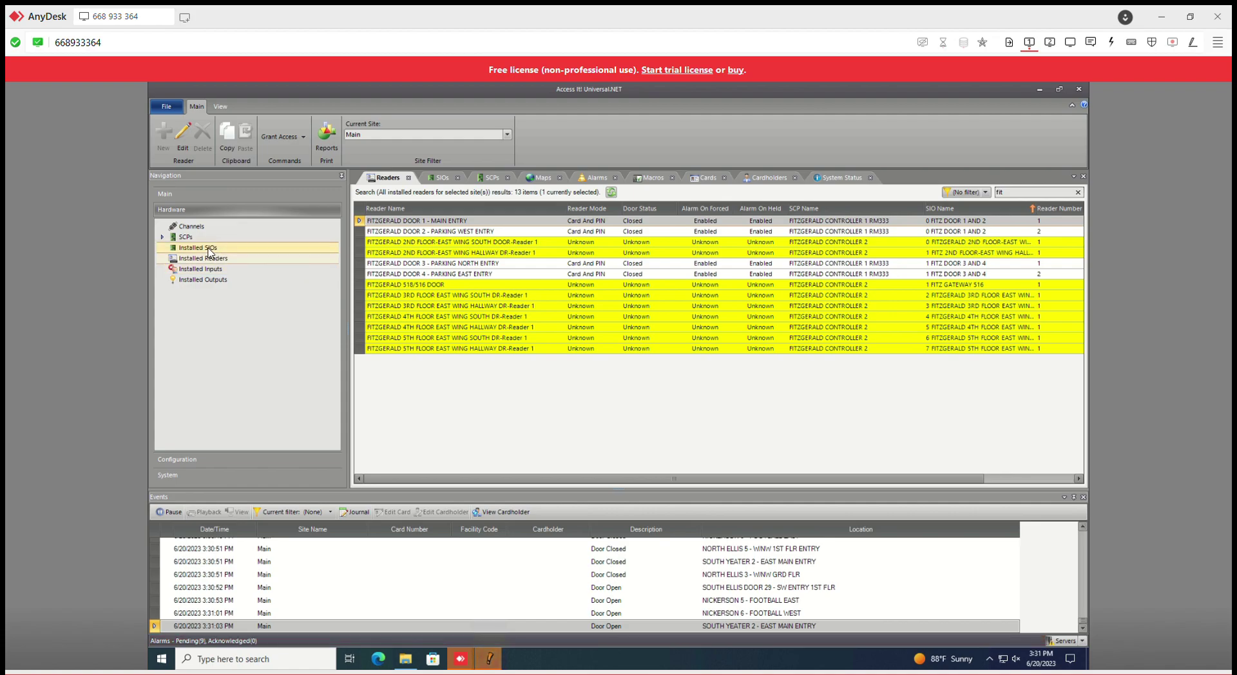
Filter Installed Outputs with 'pub' to the 14 Public Safety outputs, then expand the SCPs node.
click(204, 280)
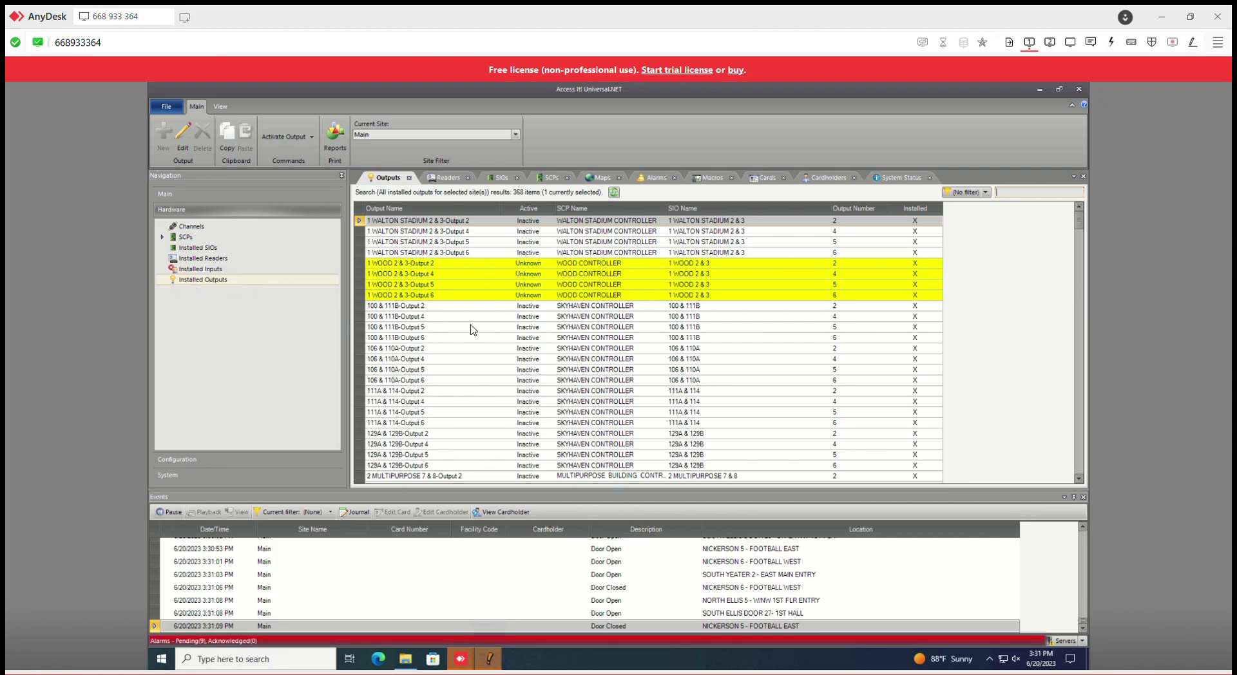
scroll(509, 375, down, 9)
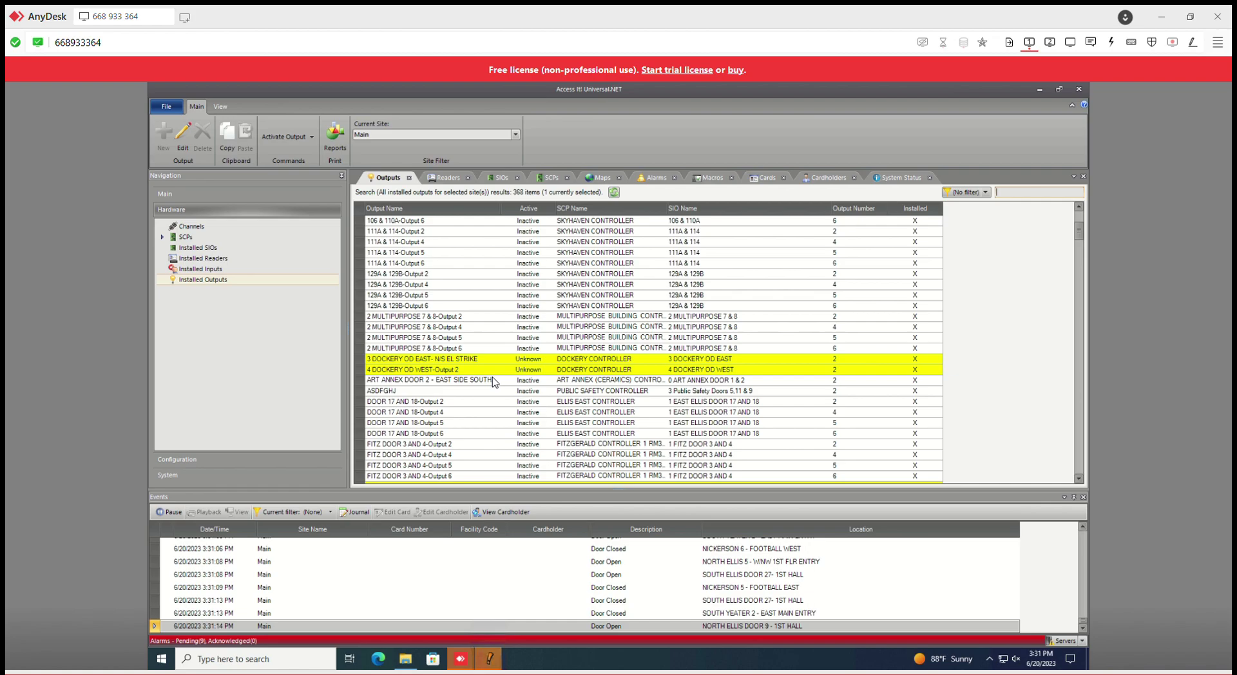
scroll(492, 380, down, 12)
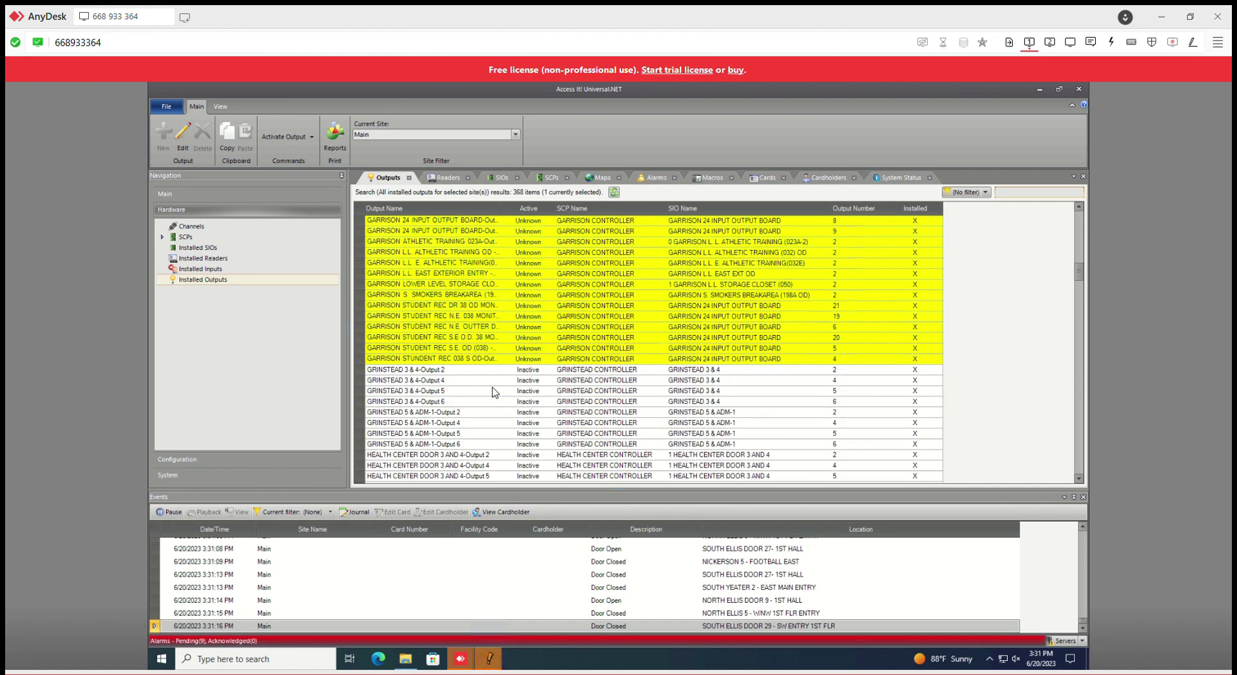
scroll(484, 433, up, 20)
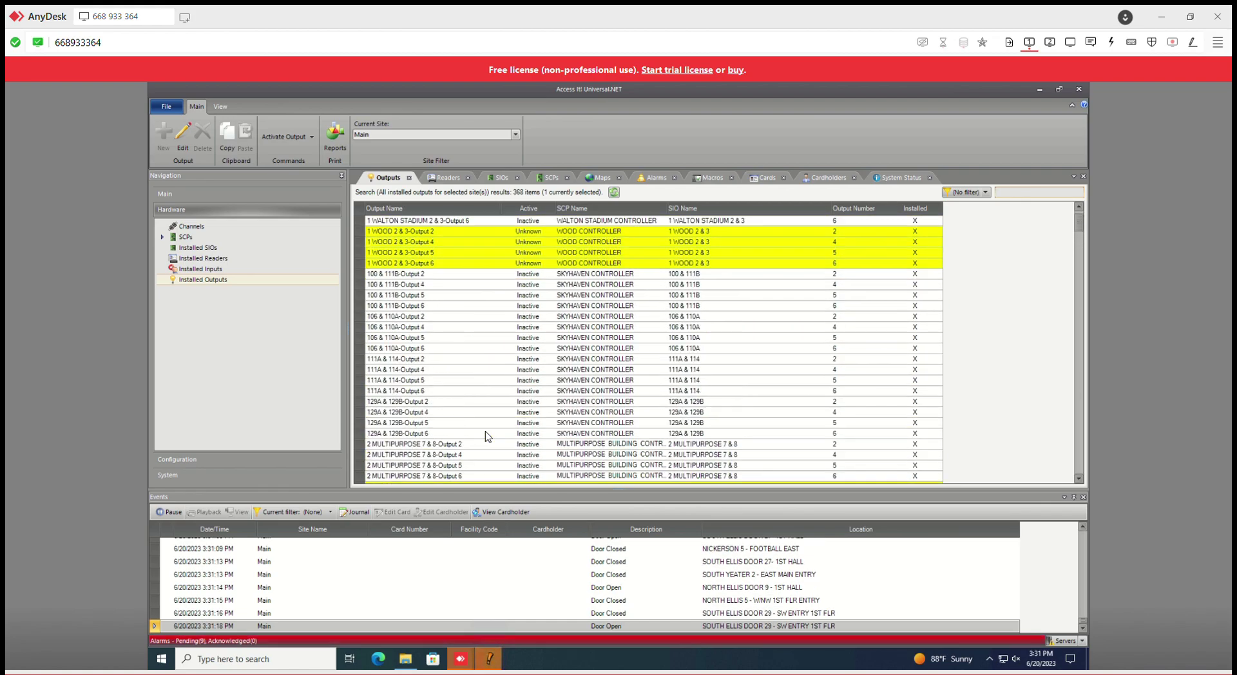
scroll(462, 425, up, 1)
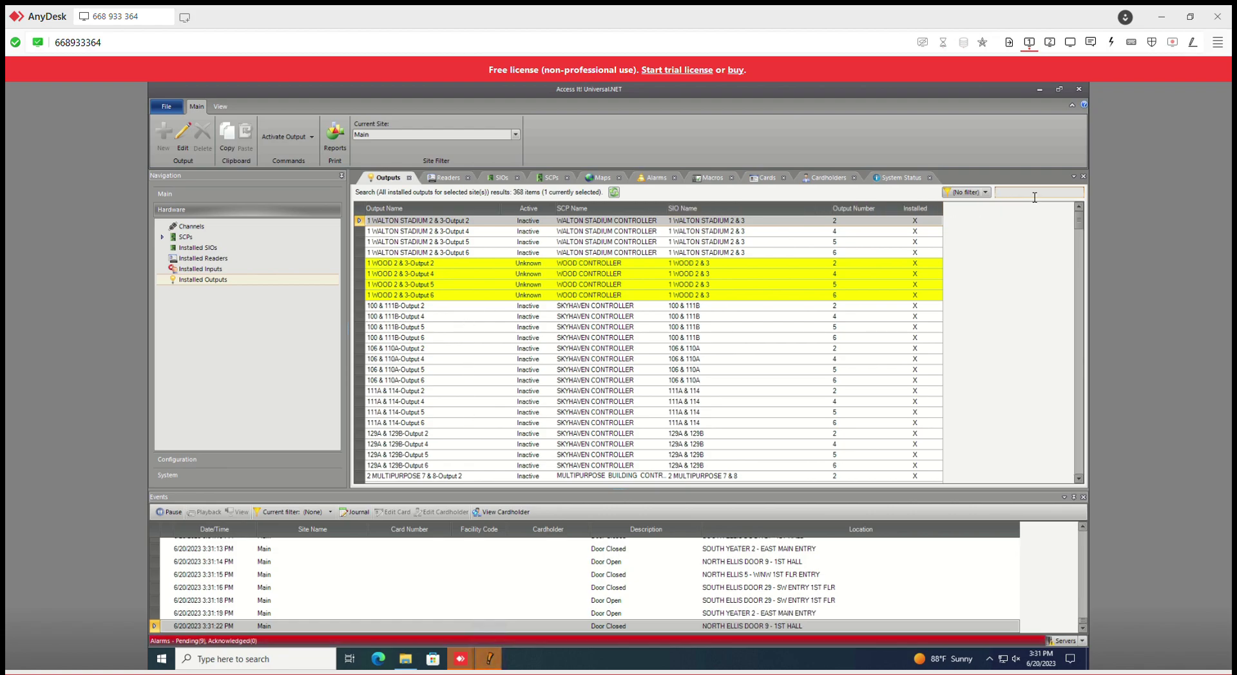
text(publ)
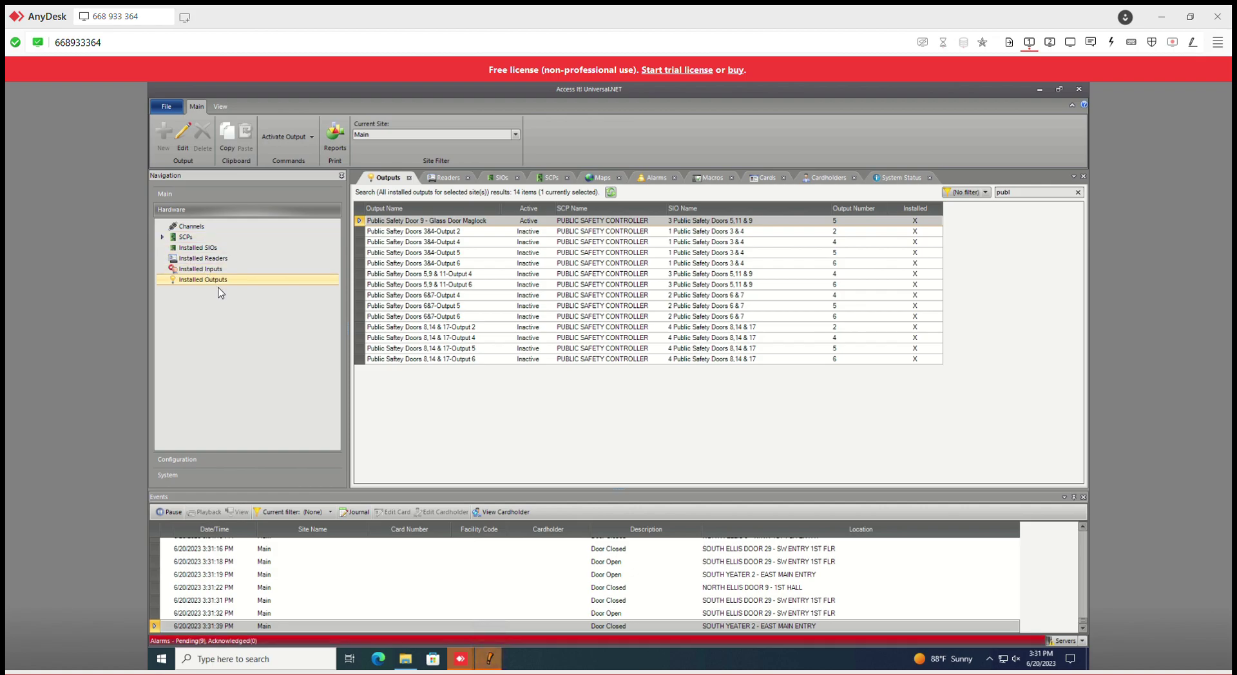
click(163, 239)
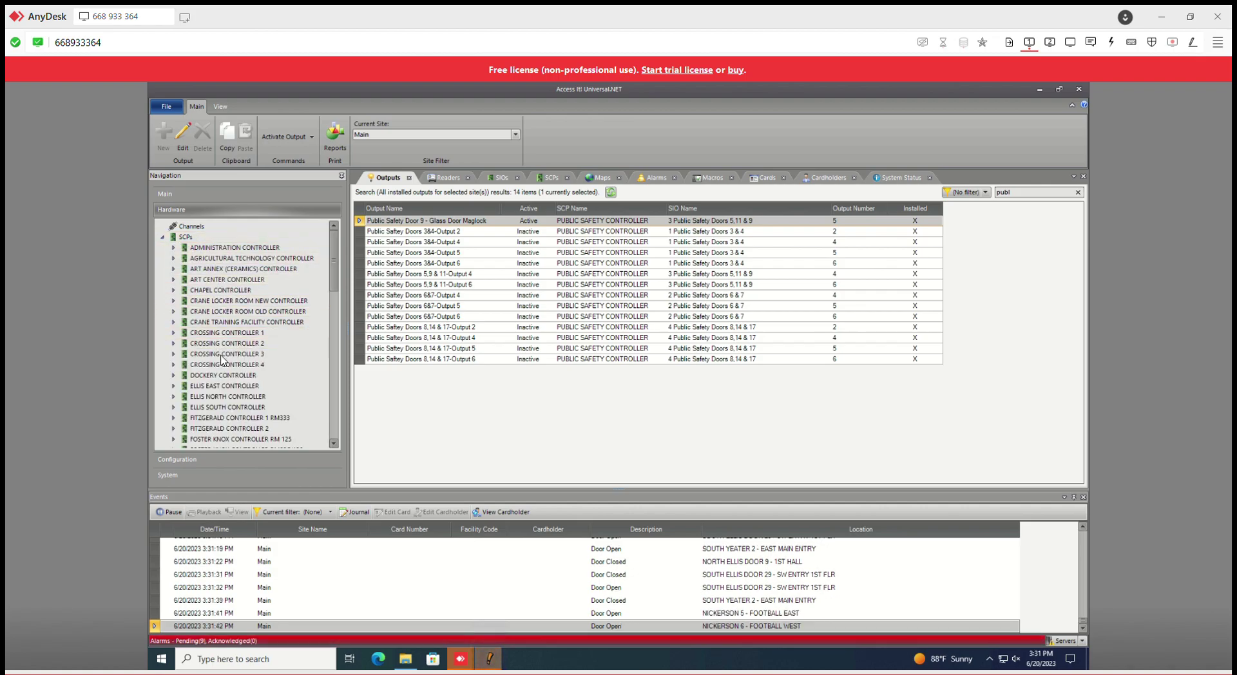
Select GRINSTEAD CONTROLLER in the SCPs tree and show its Commands list, including Reset SCP.
click(223, 375)
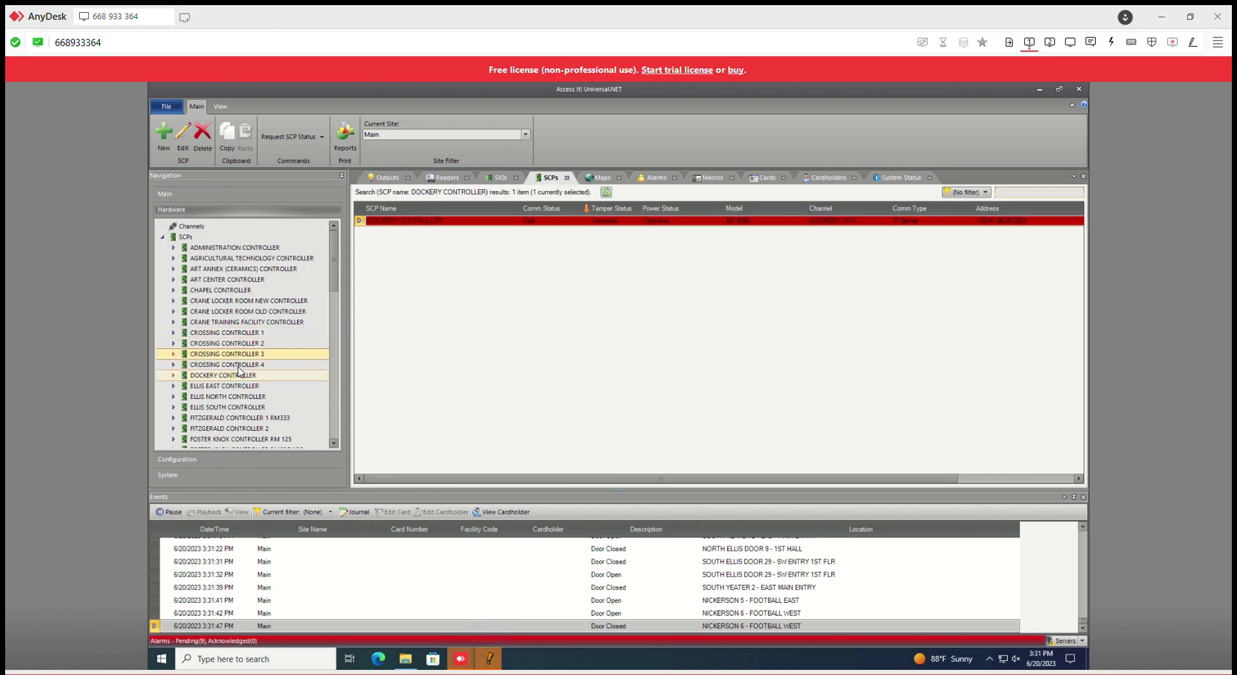
scroll(223, 386, down, 3)
click(225, 396)
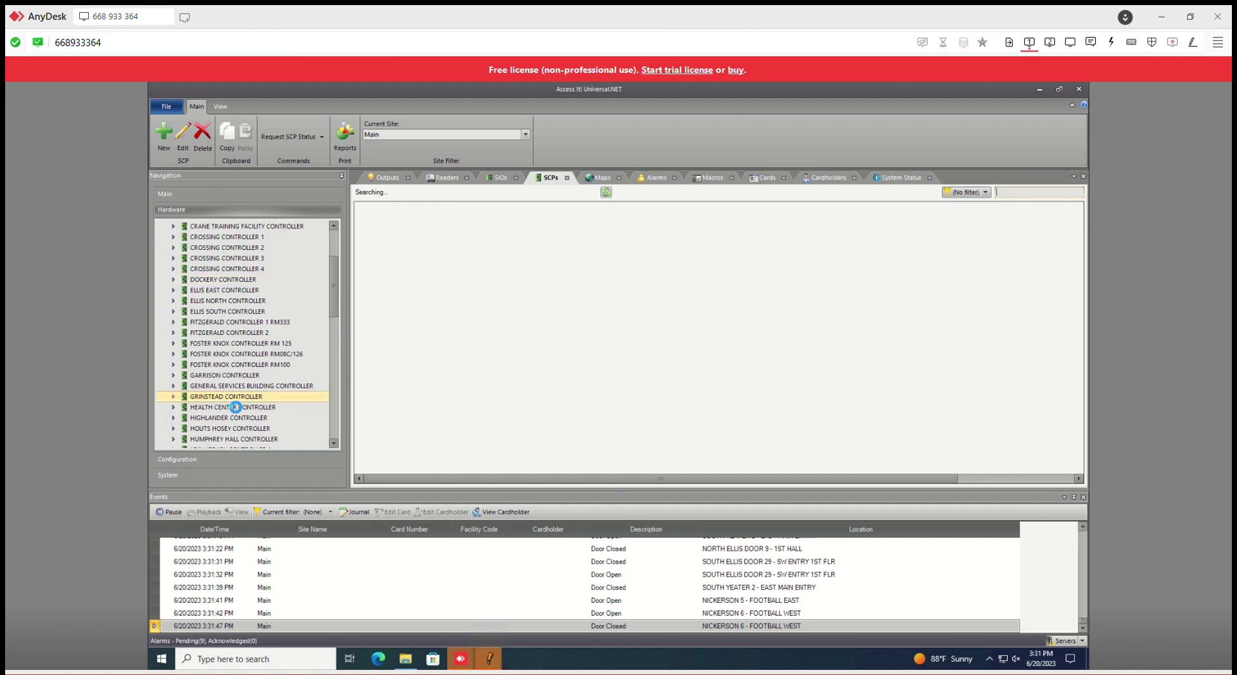
right_click(485, 226)
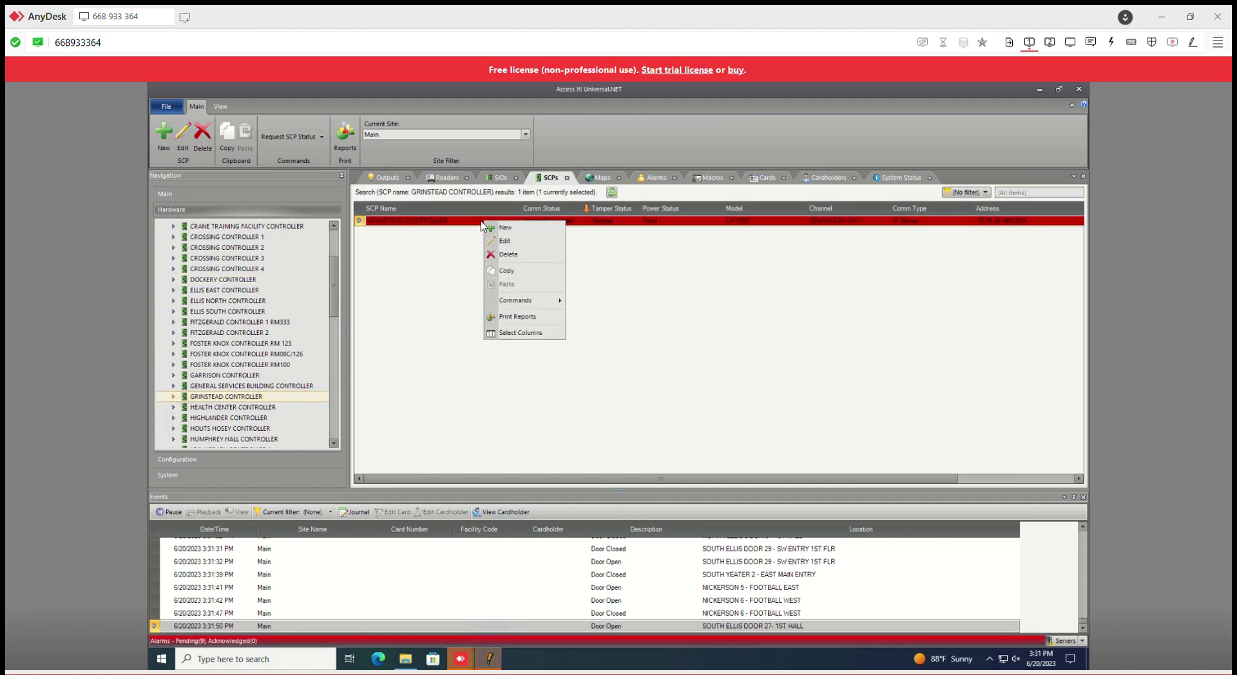
mouse_move(532, 306)
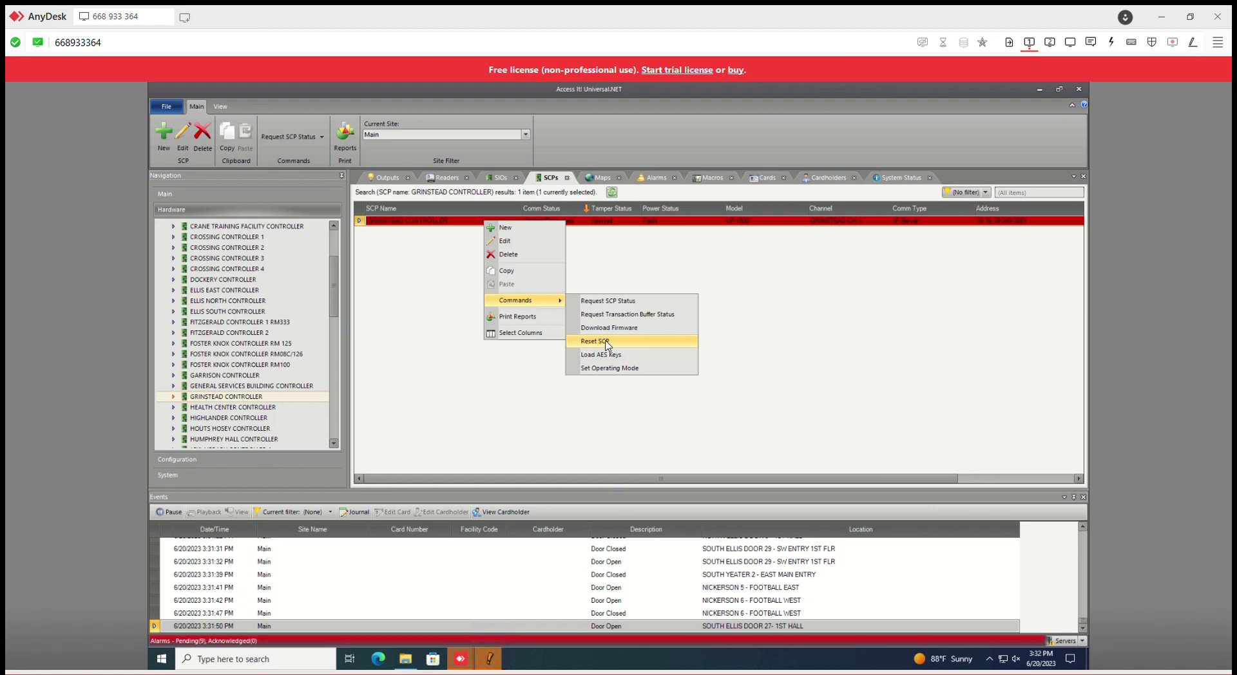
Dismiss the controller commands unused and open the Access Levels list under Configuration.
click(433, 308)
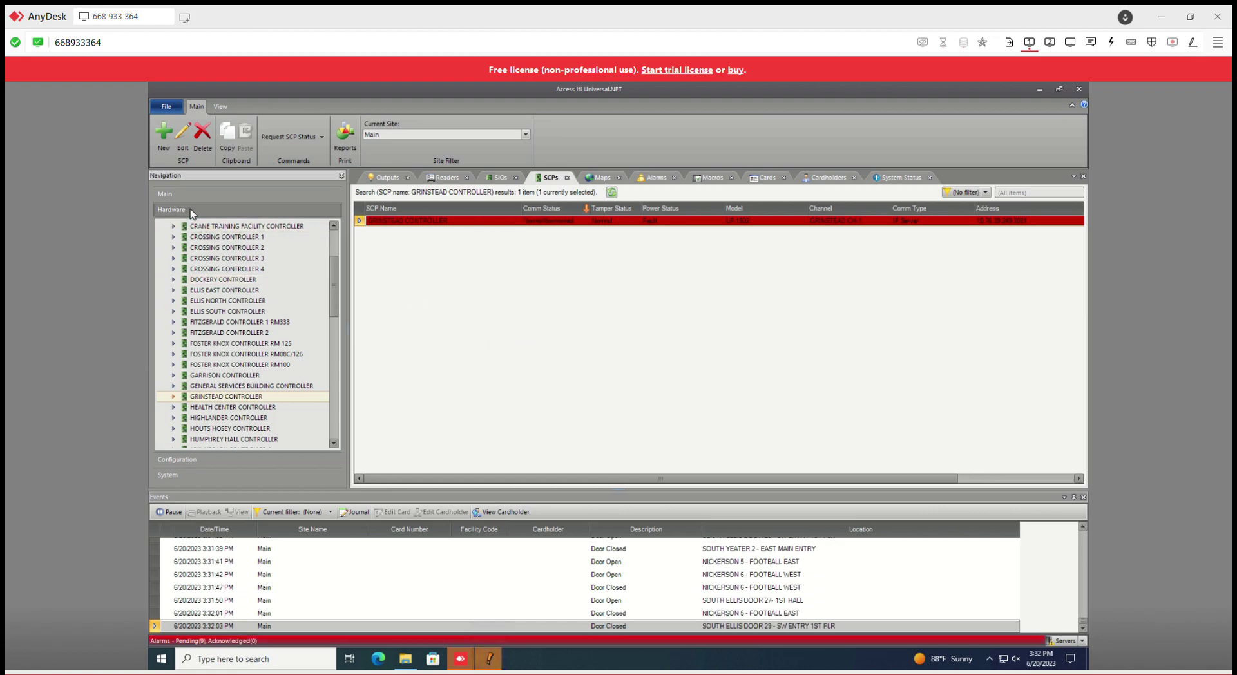
click(221, 462)
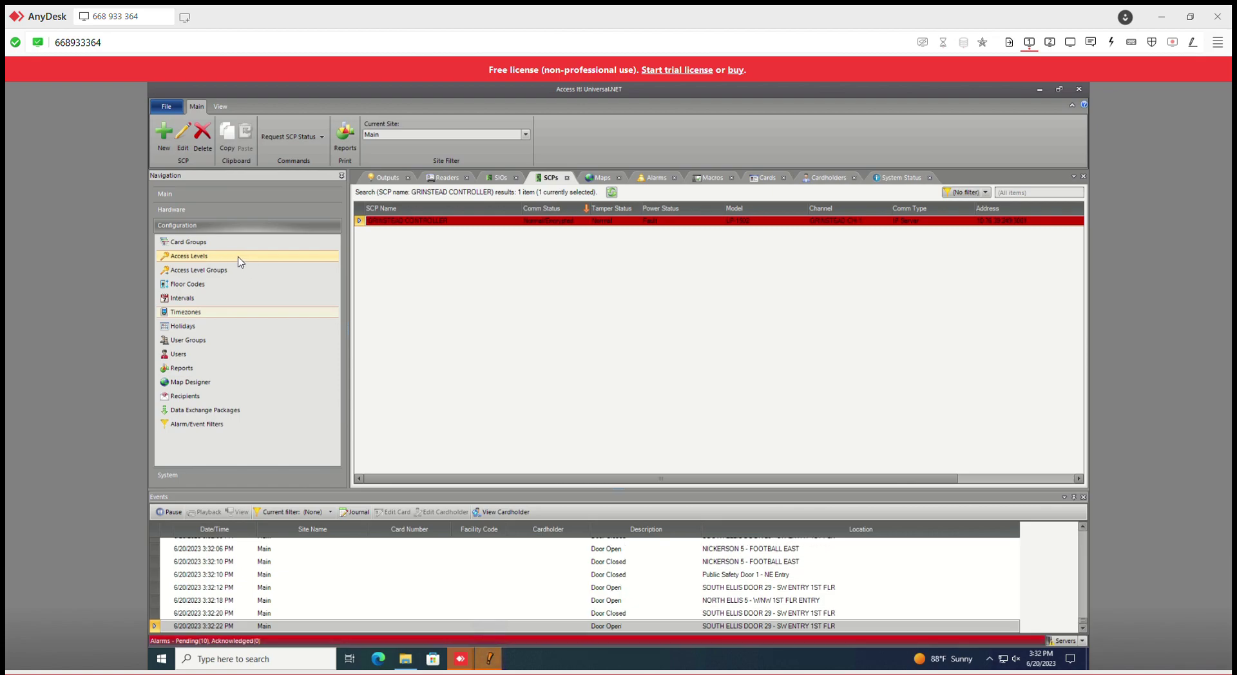
click(239, 258)
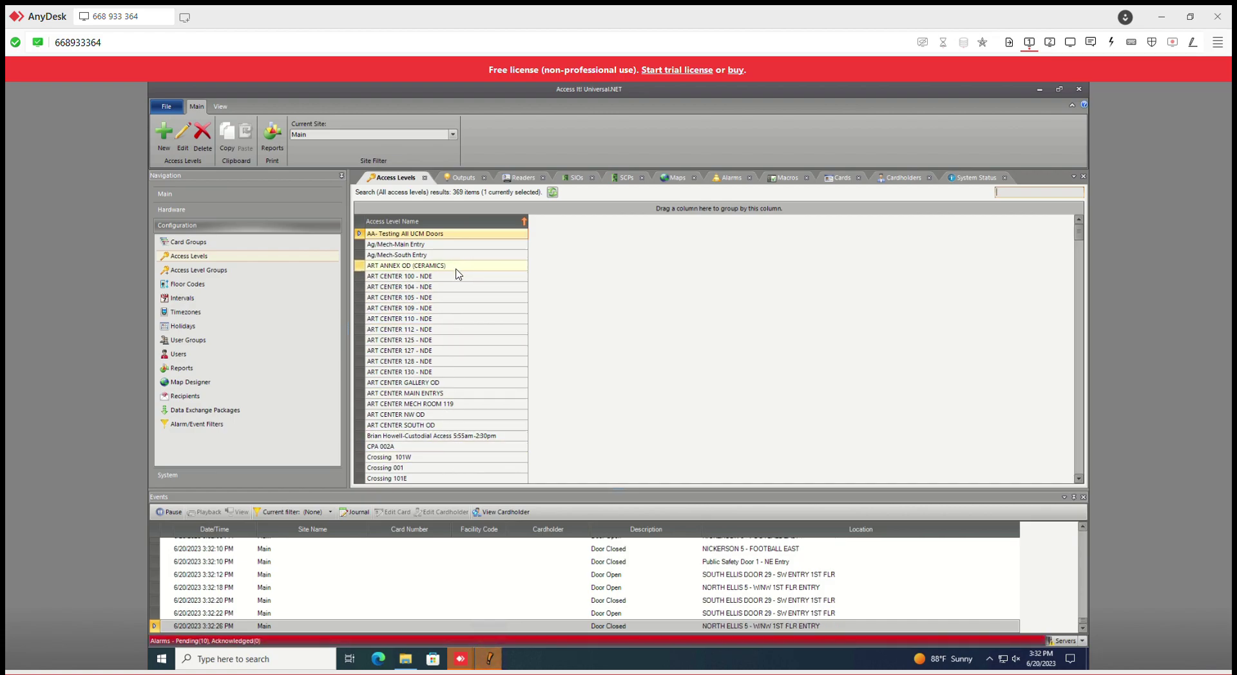
Review the three assigned readers of ART CENTER MAIN ENTRYS, then close its editor.
click(456, 396)
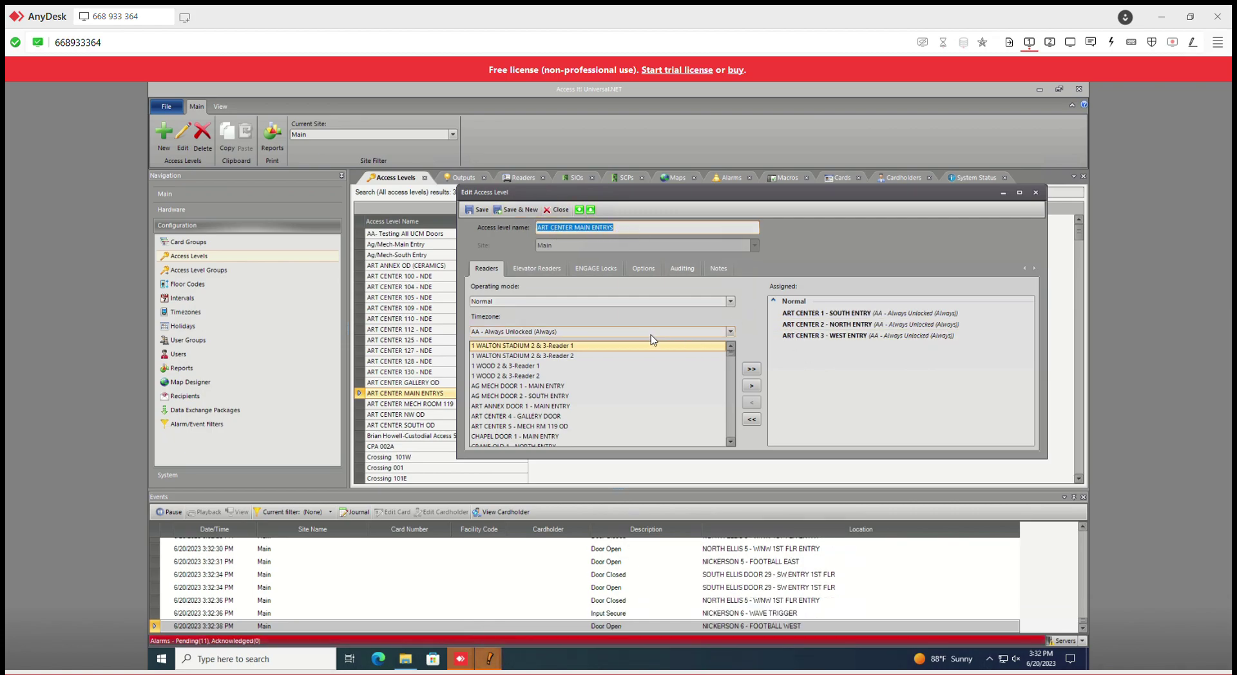
click(900, 325)
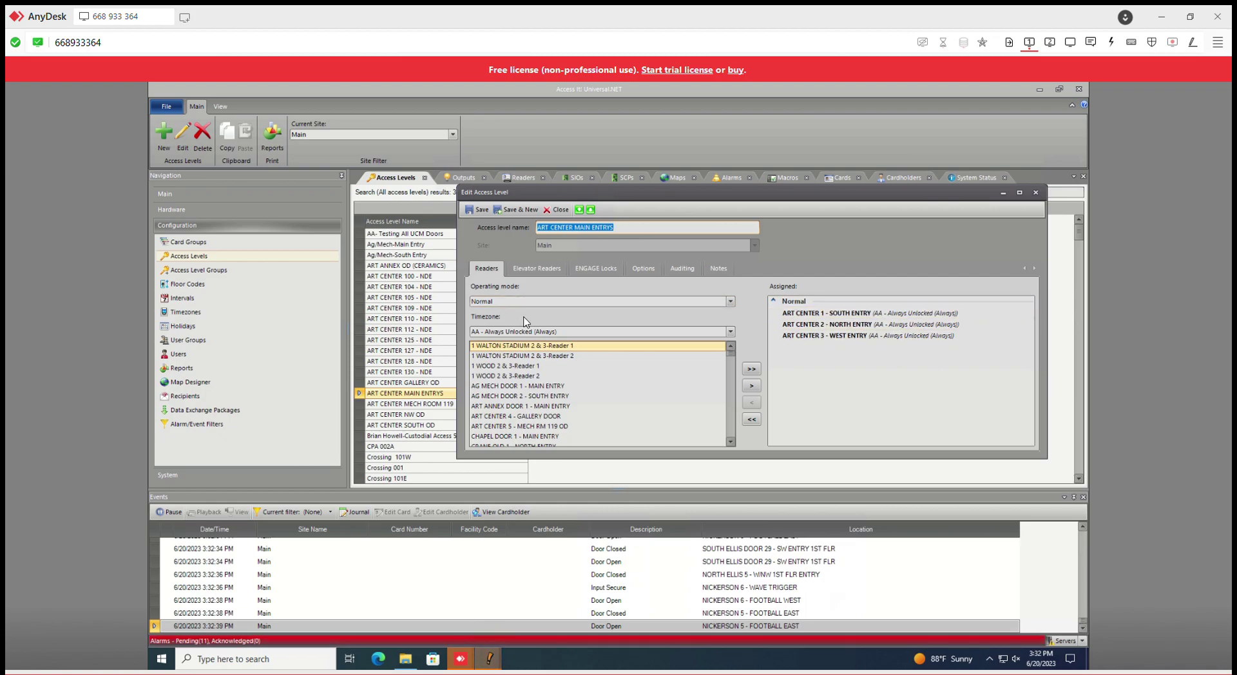
click(1036, 193)
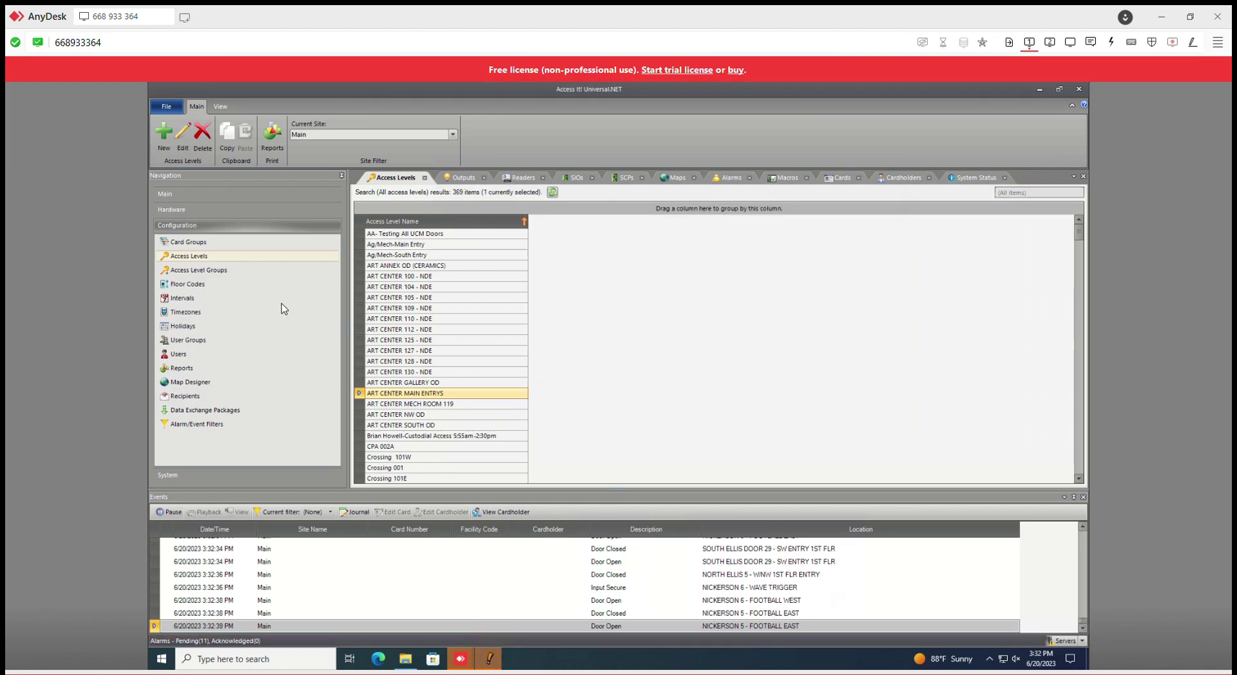
Look over an ART CENTER access level's details and close its editor.
click(219, 271)
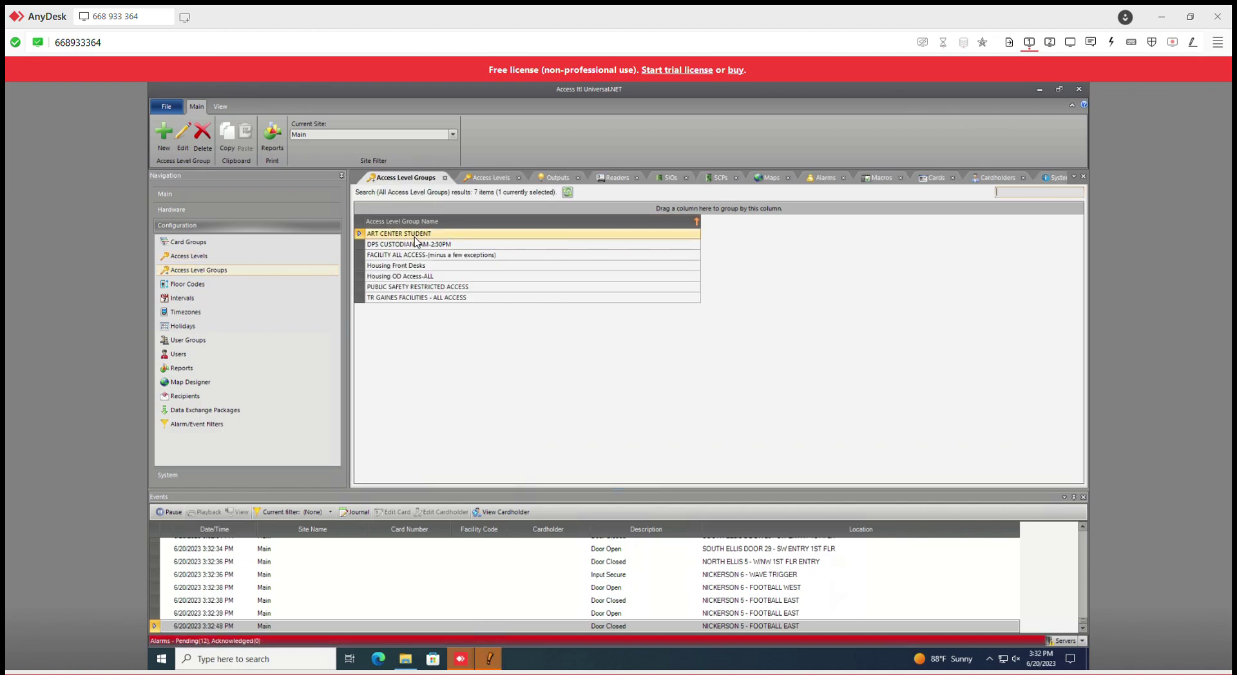
click(236, 257)
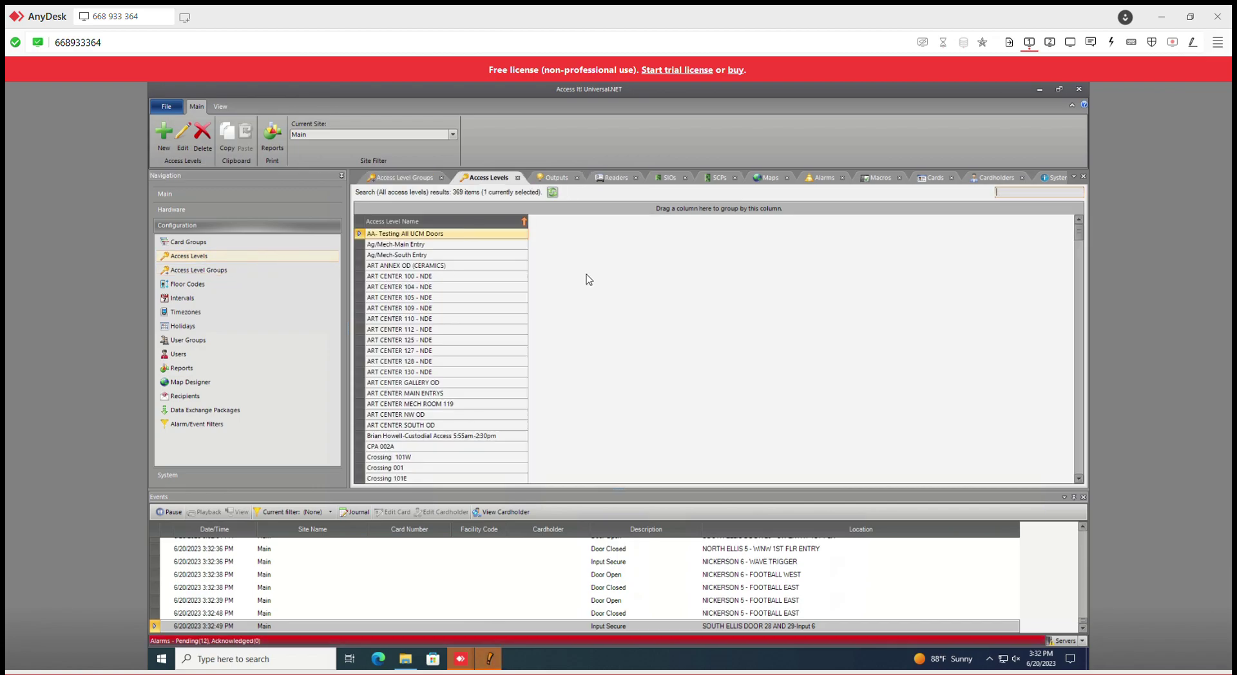
click(463, 309)
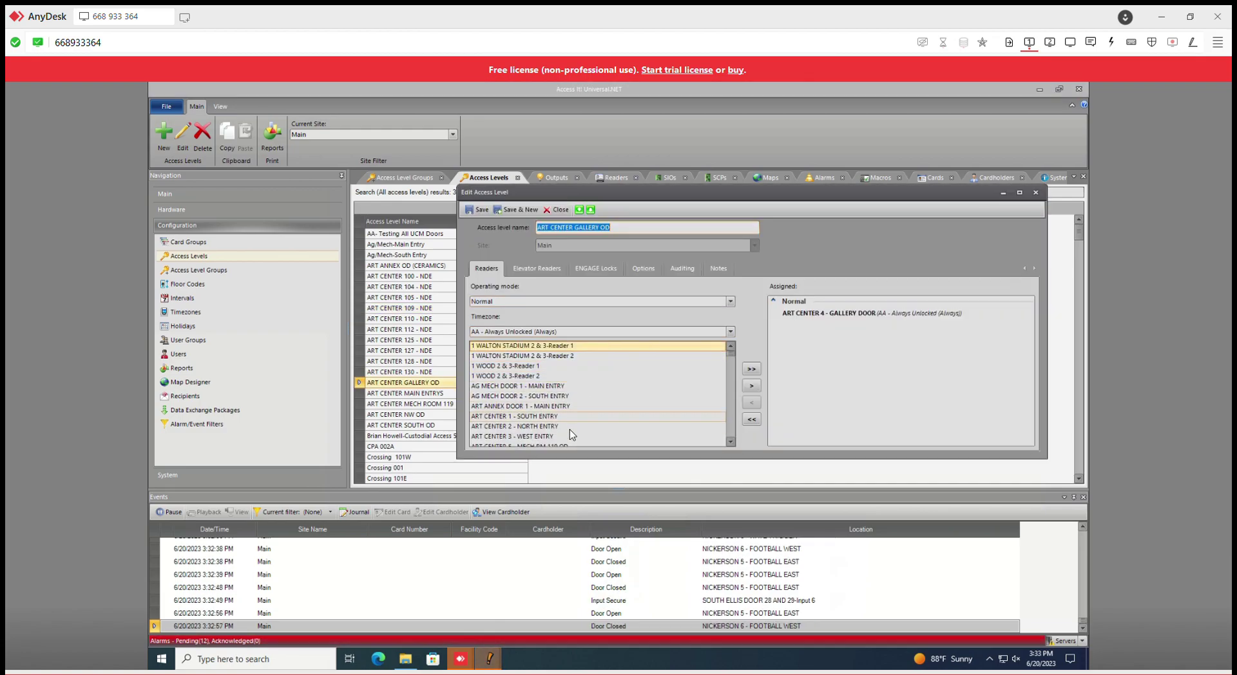
scroll(643, 405, down, 10)
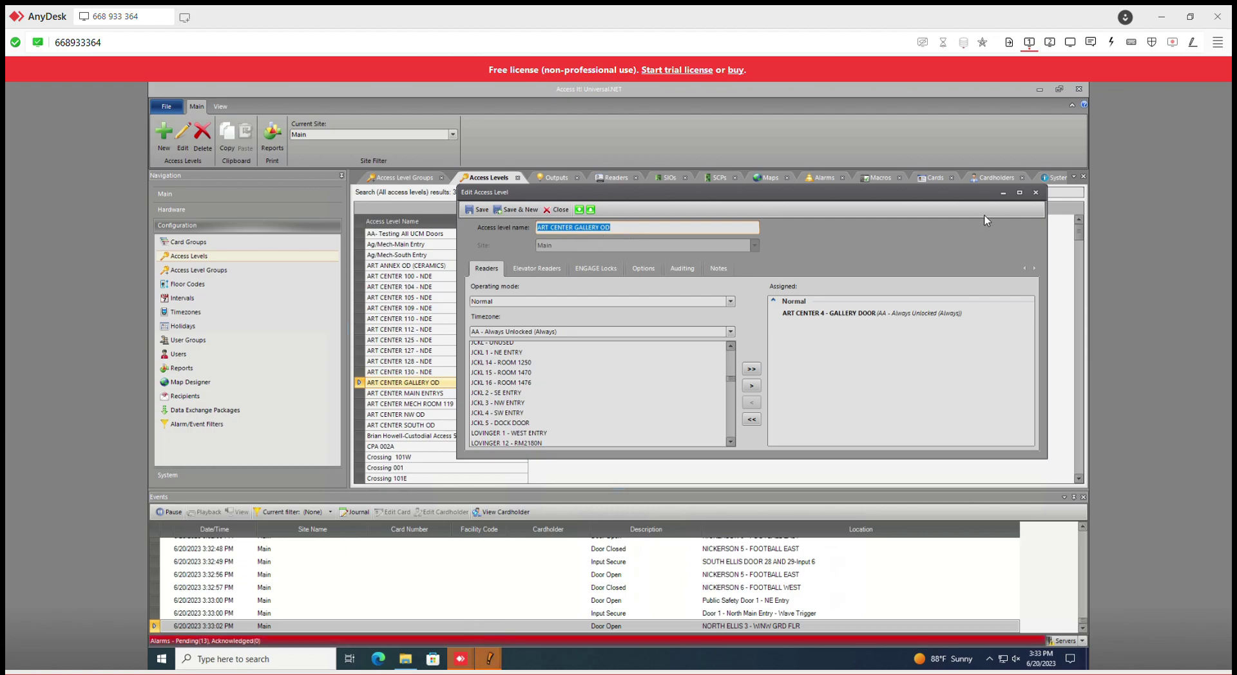
click(1037, 193)
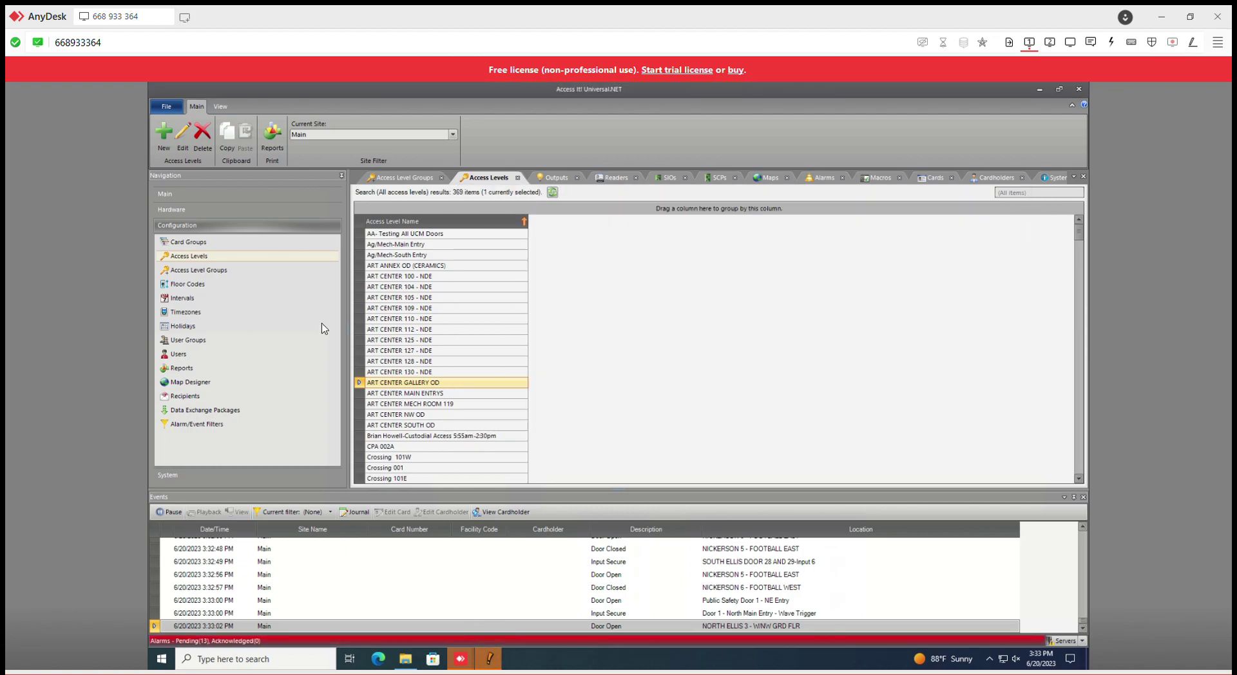
Review the four access levels assigned to the ART CENTER STUDENT group, then close it.
click(212, 272)
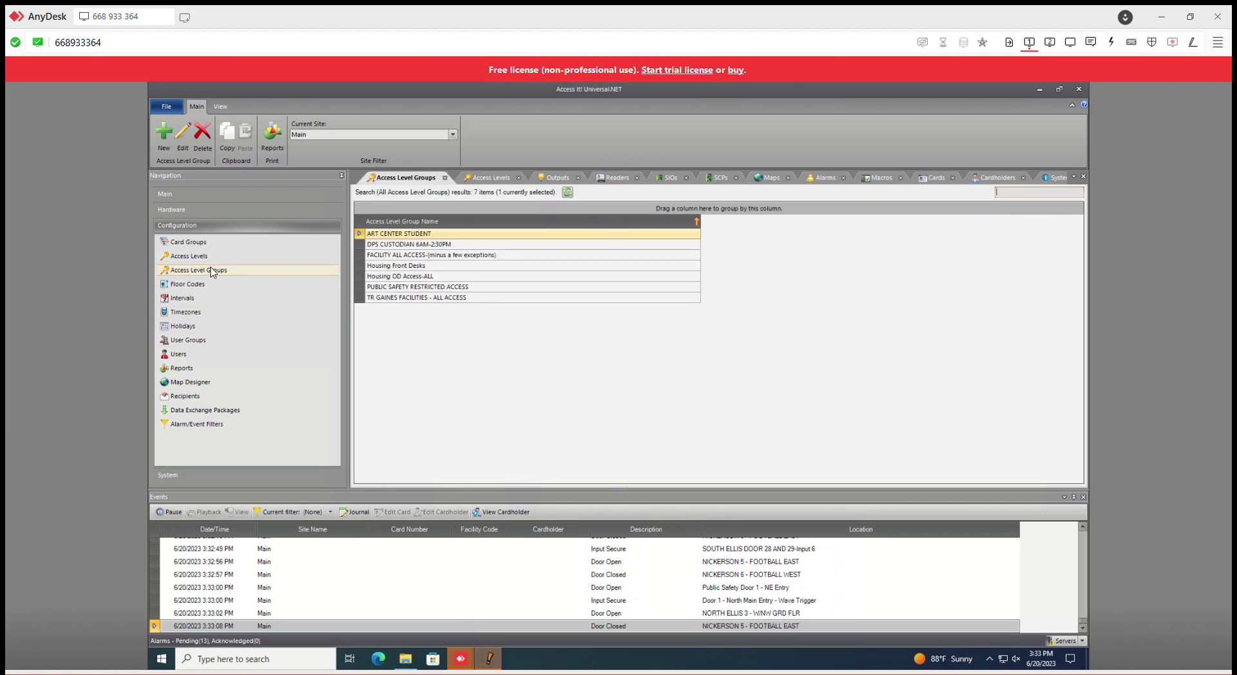
double_click(460, 234)
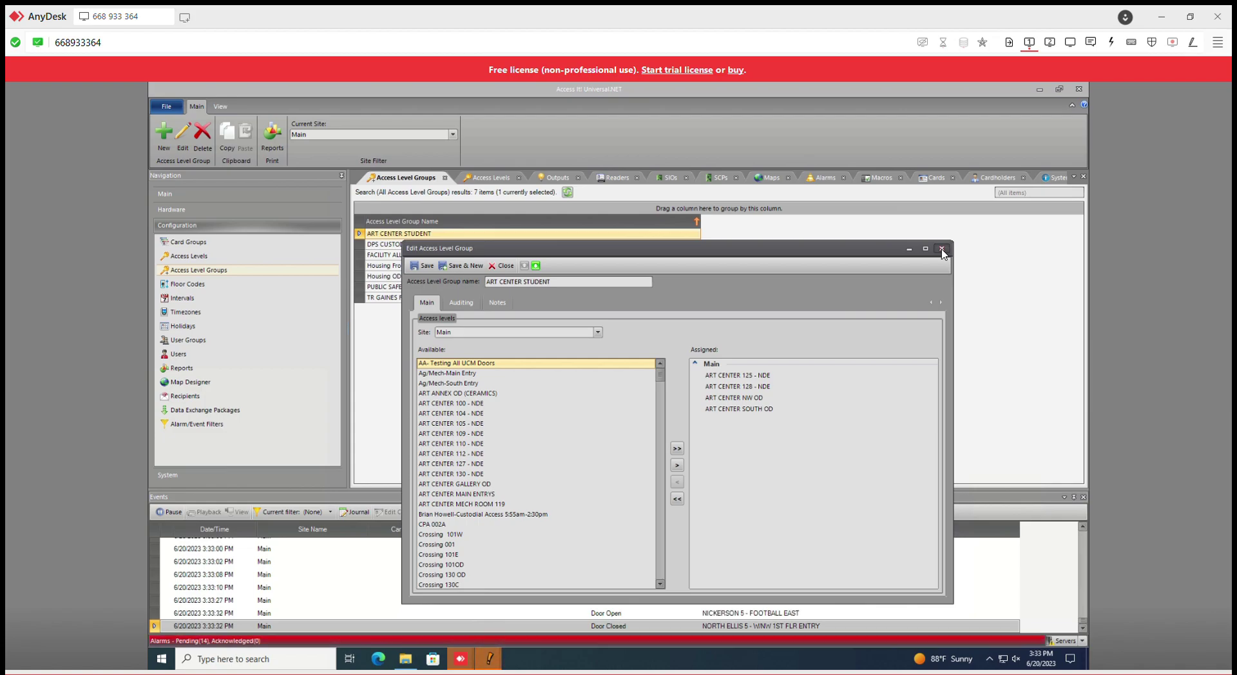
click(941, 250)
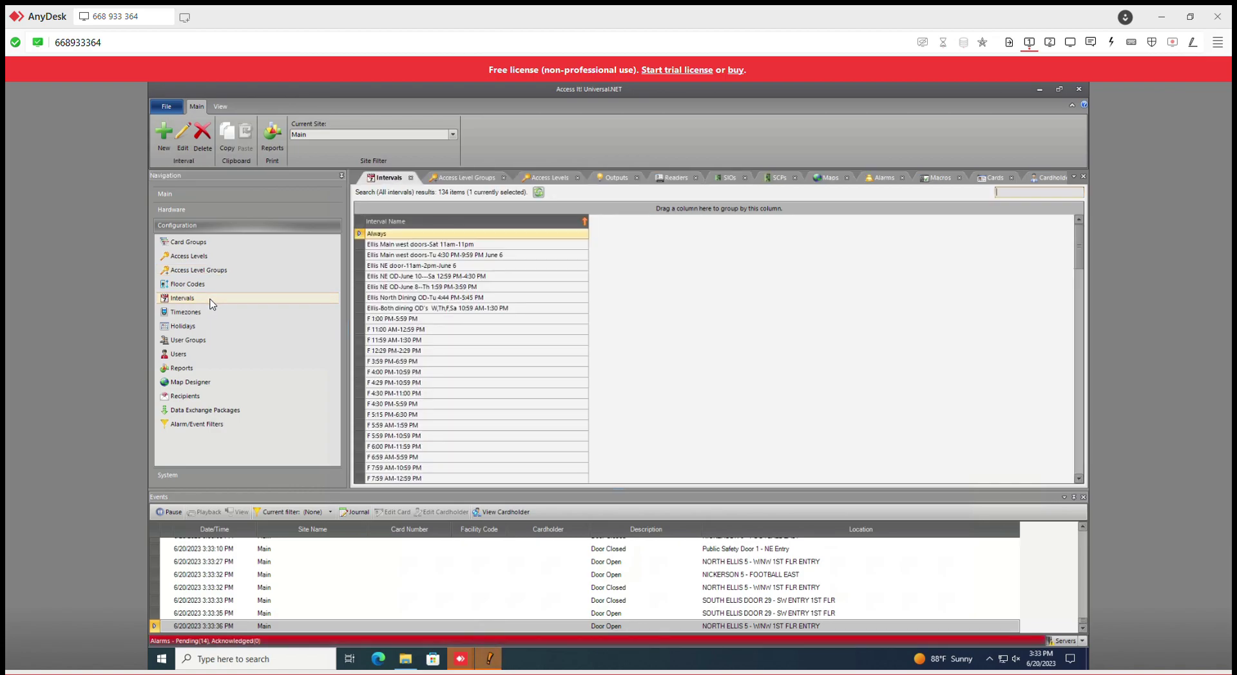
Check ART CENTER - MAIN EXTERIOR's weekday intervals, then view the 6-entry Holidays list.
click(504, 357)
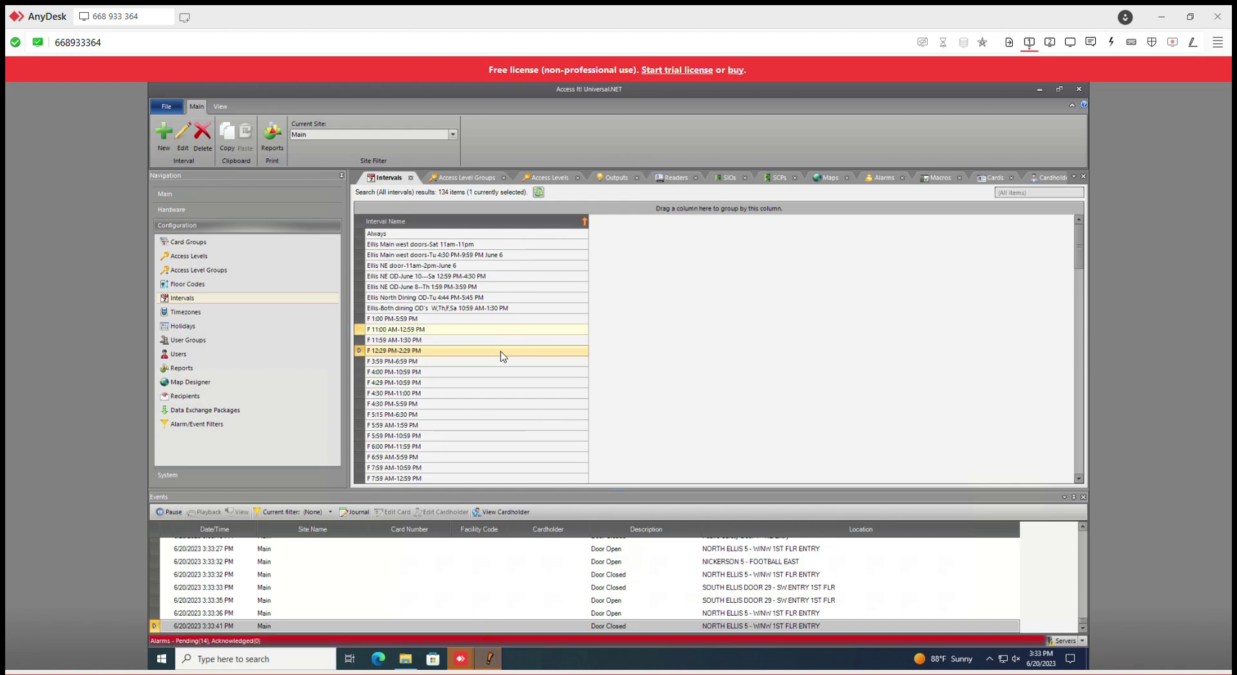
click(235, 314)
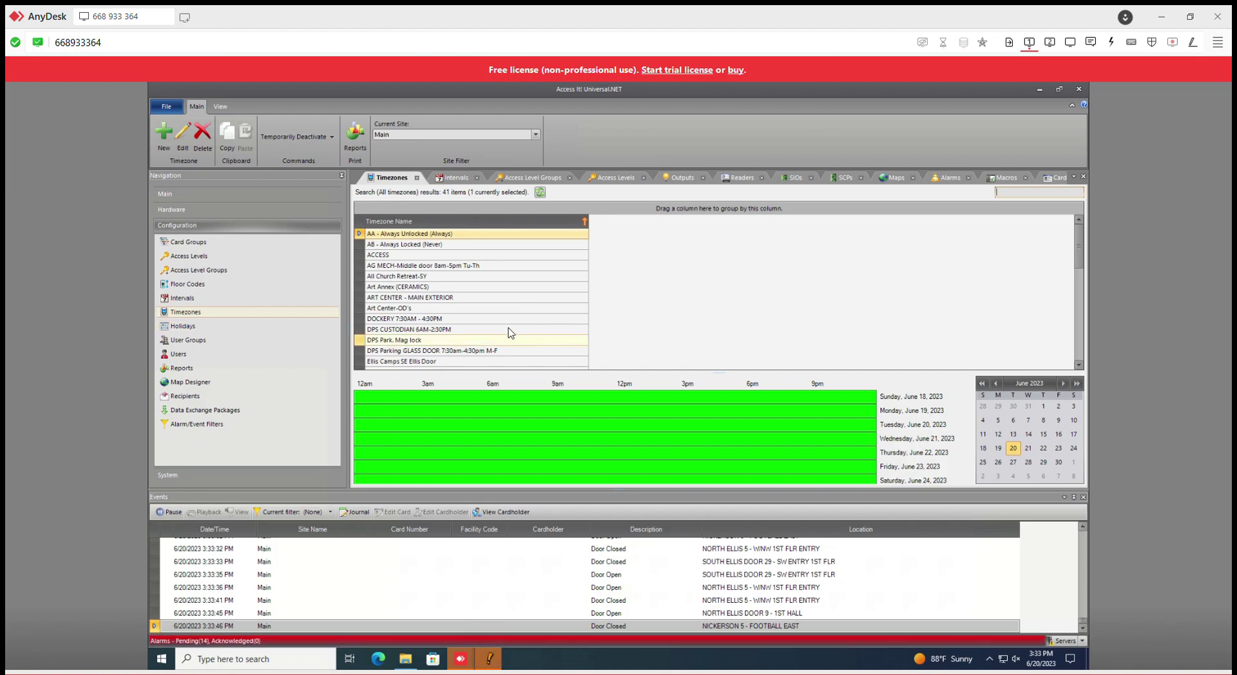
click(513, 298)
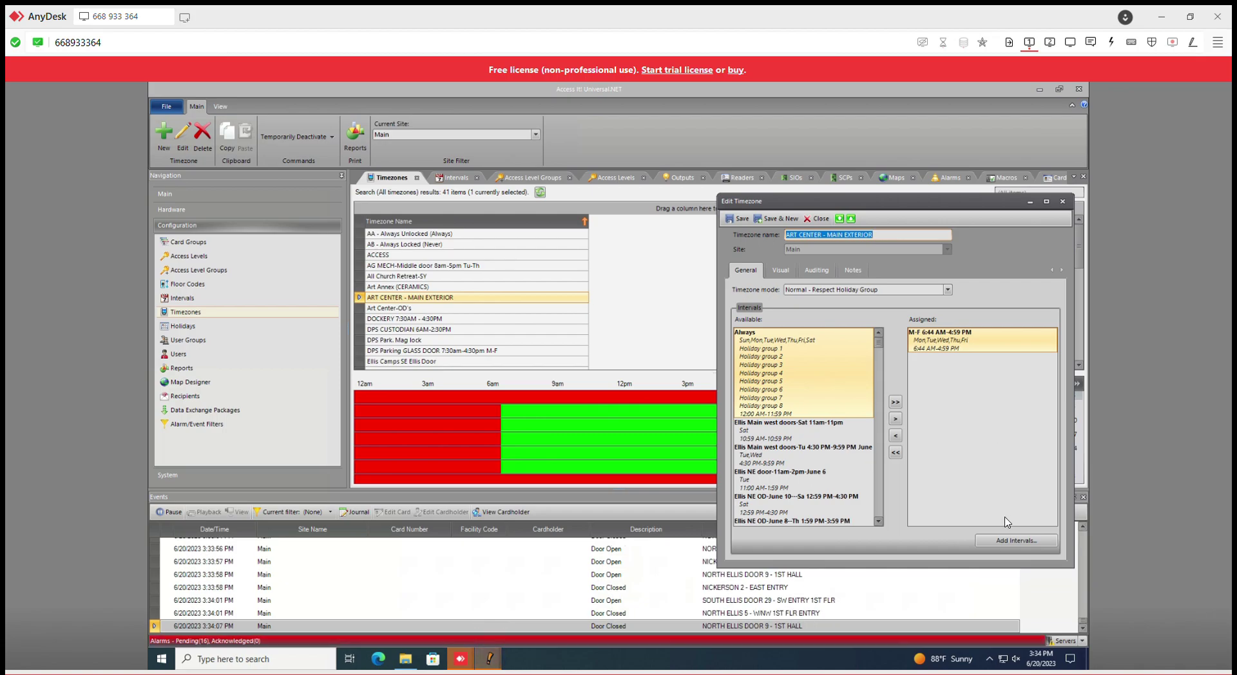
click(1062, 202)
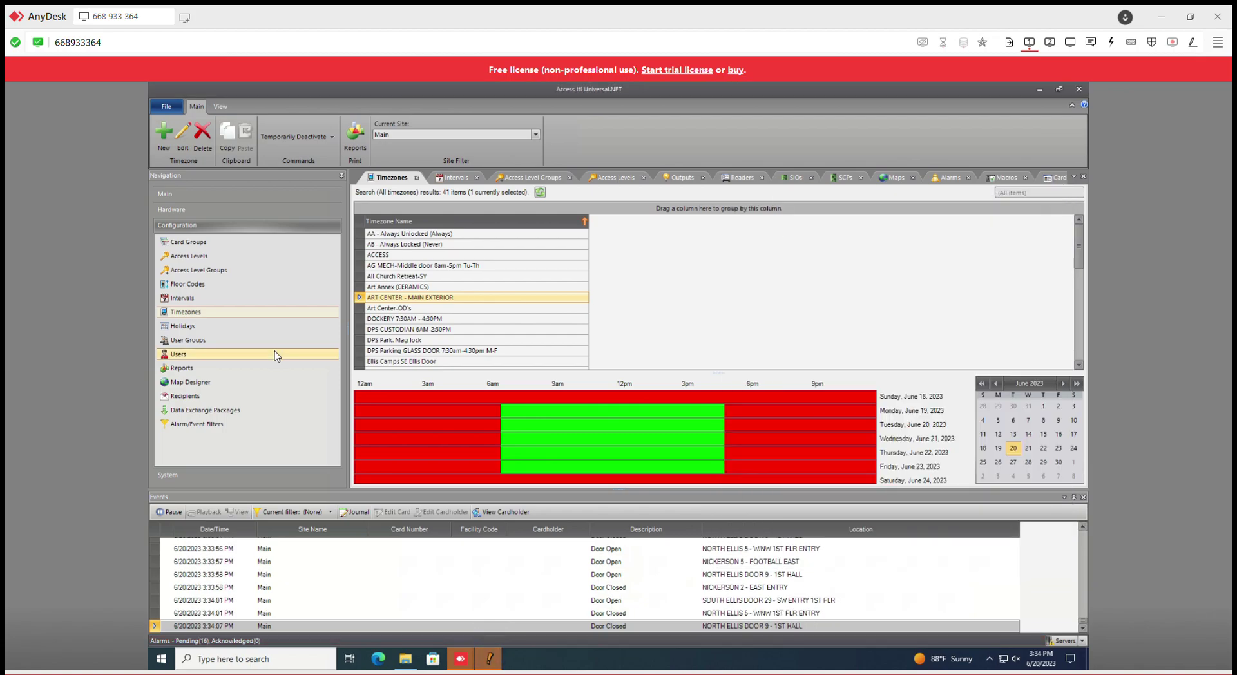
click(203, 326)
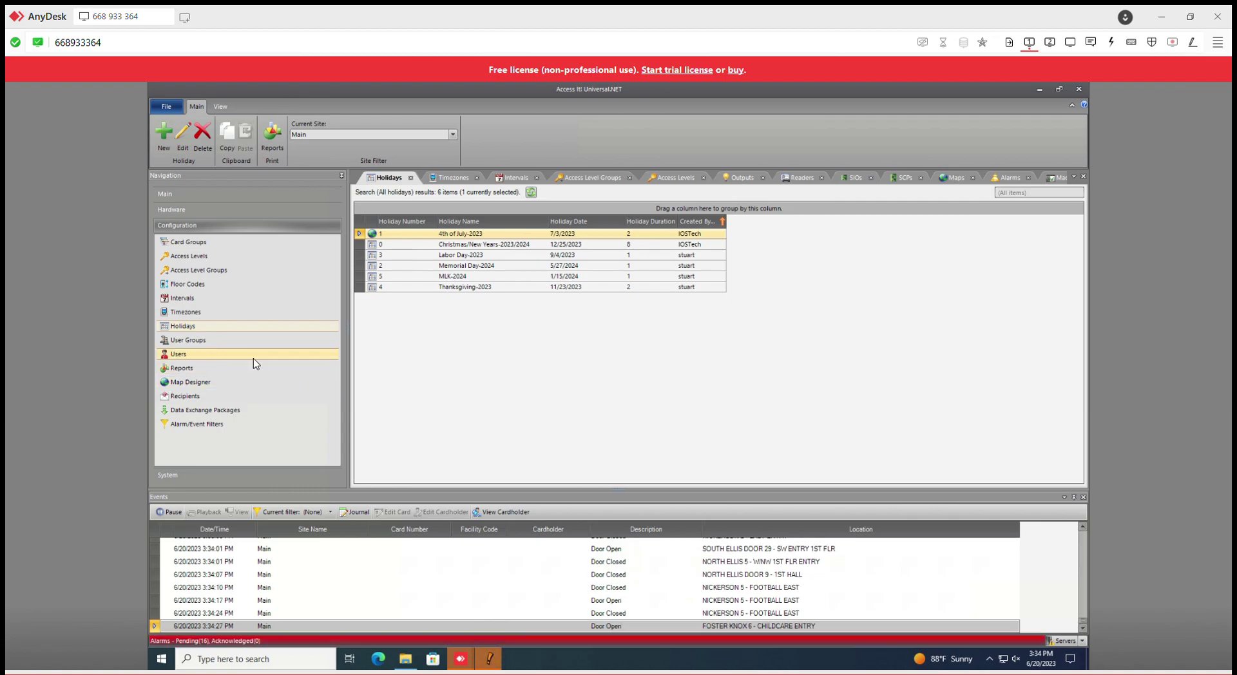
Review the Users list, then show the Reports list of 90 reports.
click(210, 357)
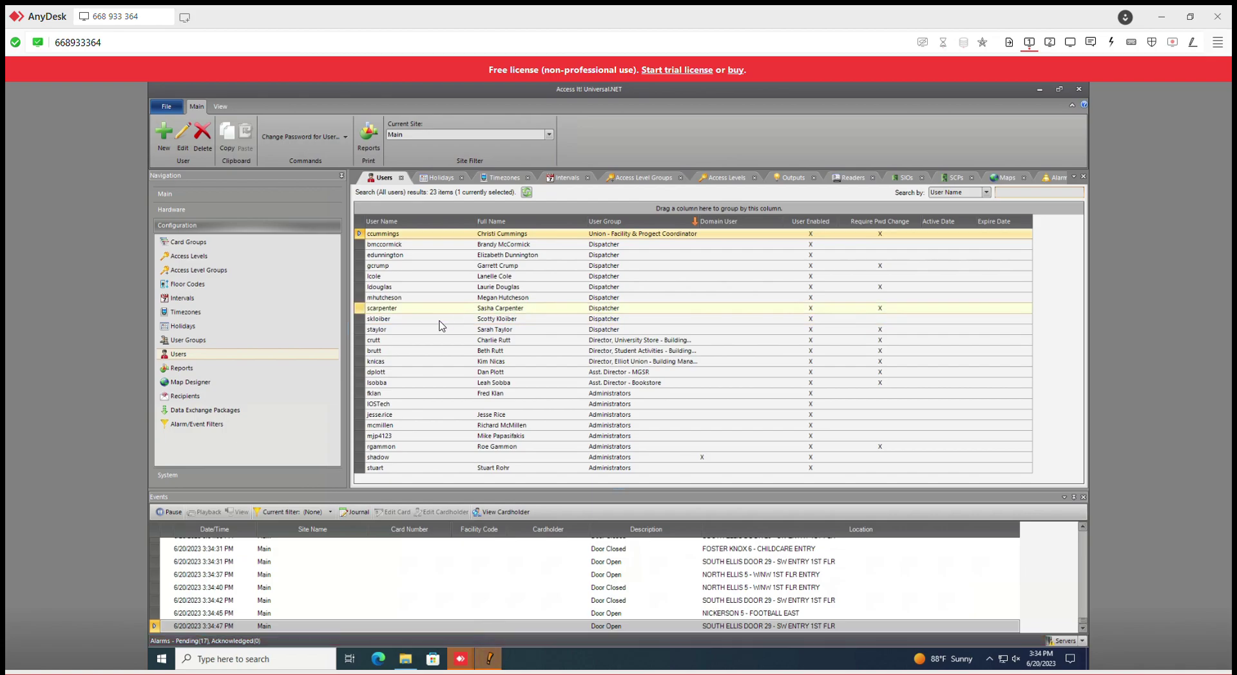
click(230, 370)
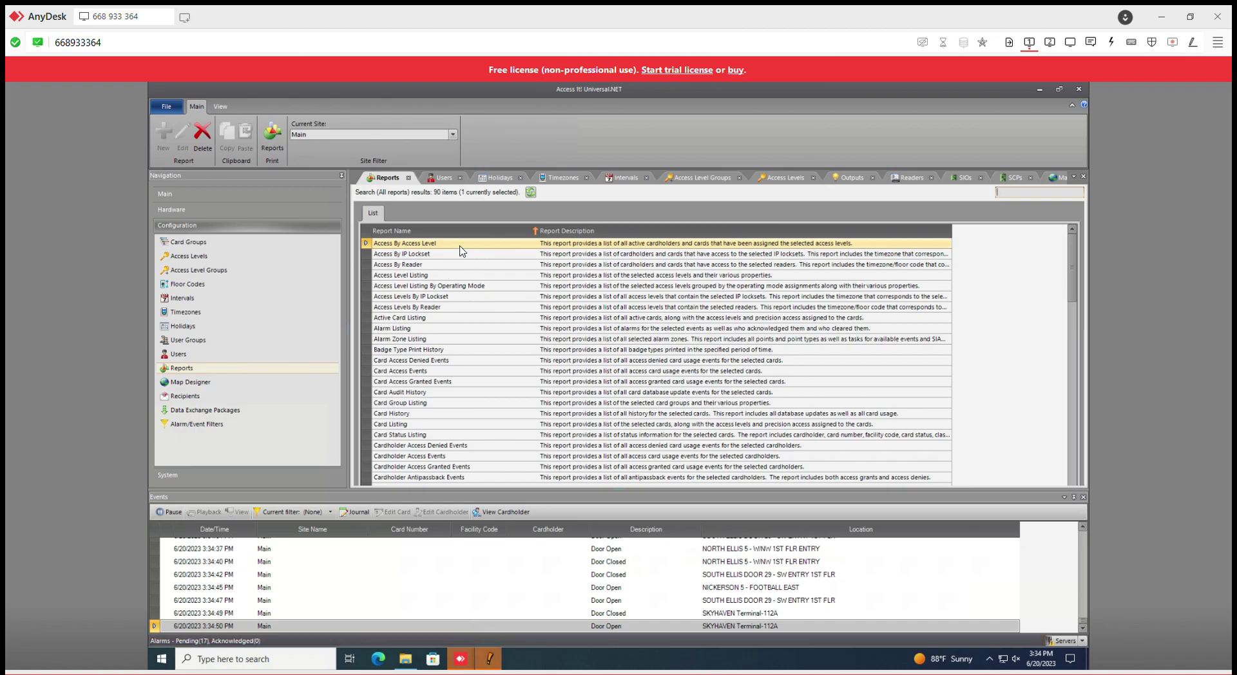
Start the Alarm Listing report wizard and cancel it.
click(455, 330)
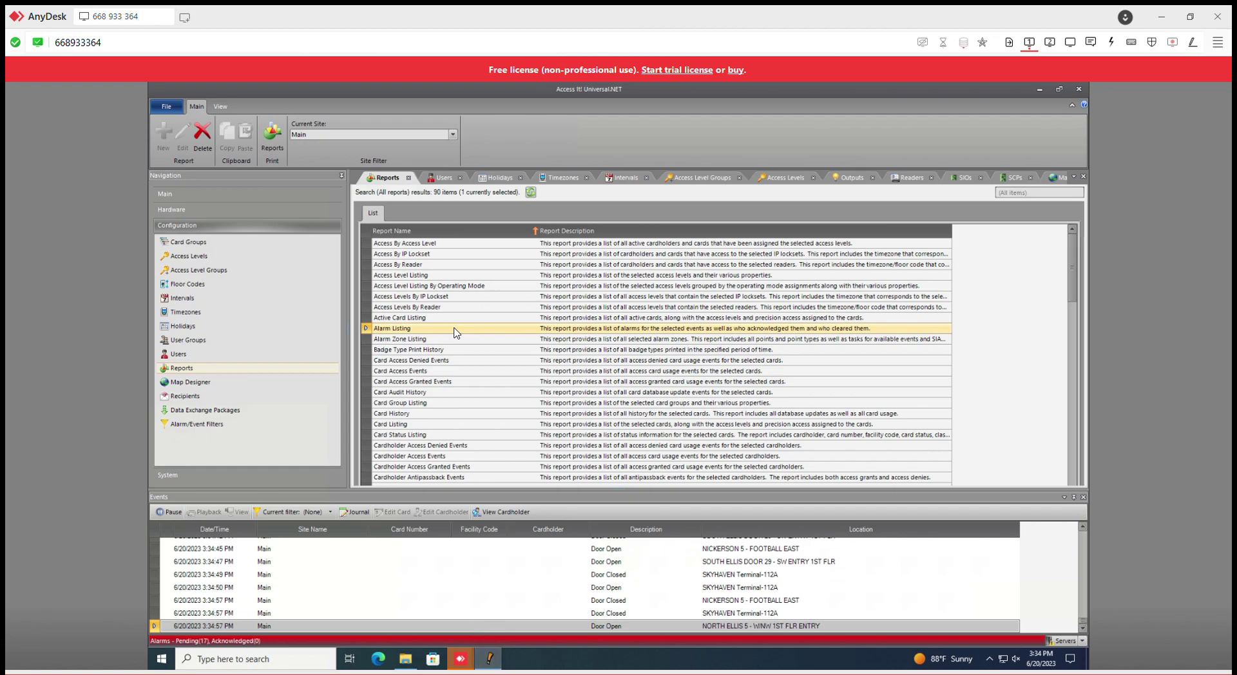
double_click(455, 331)
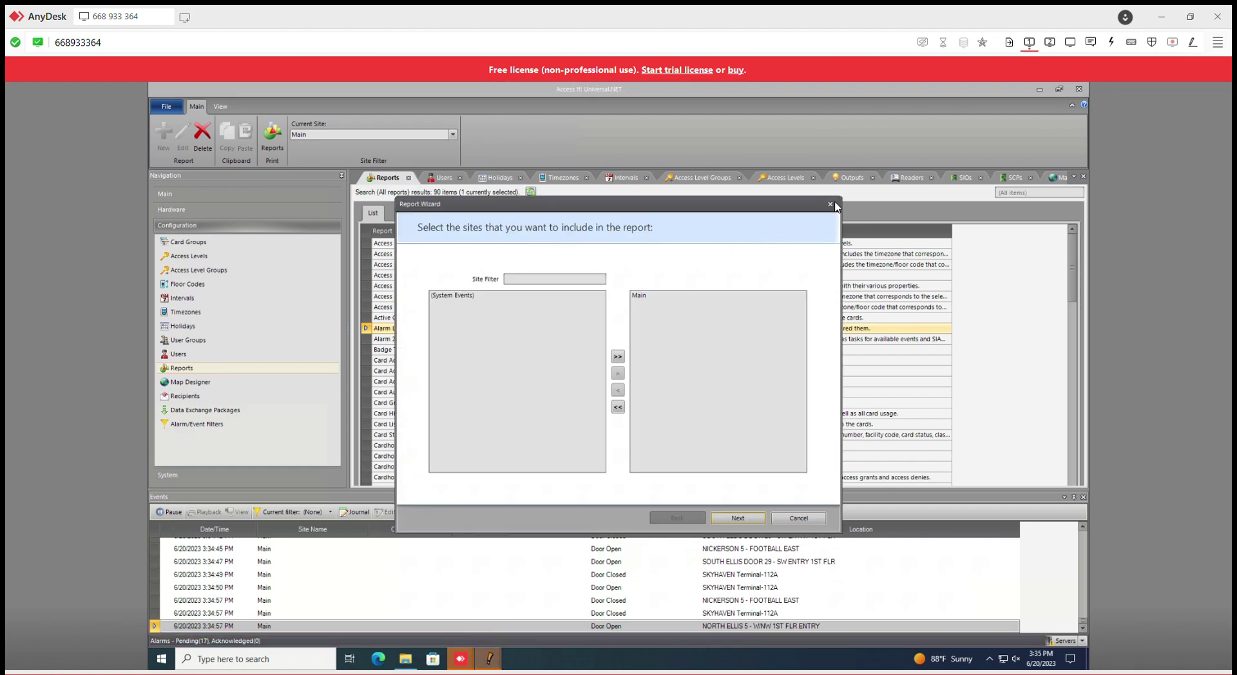
click(831, 205)
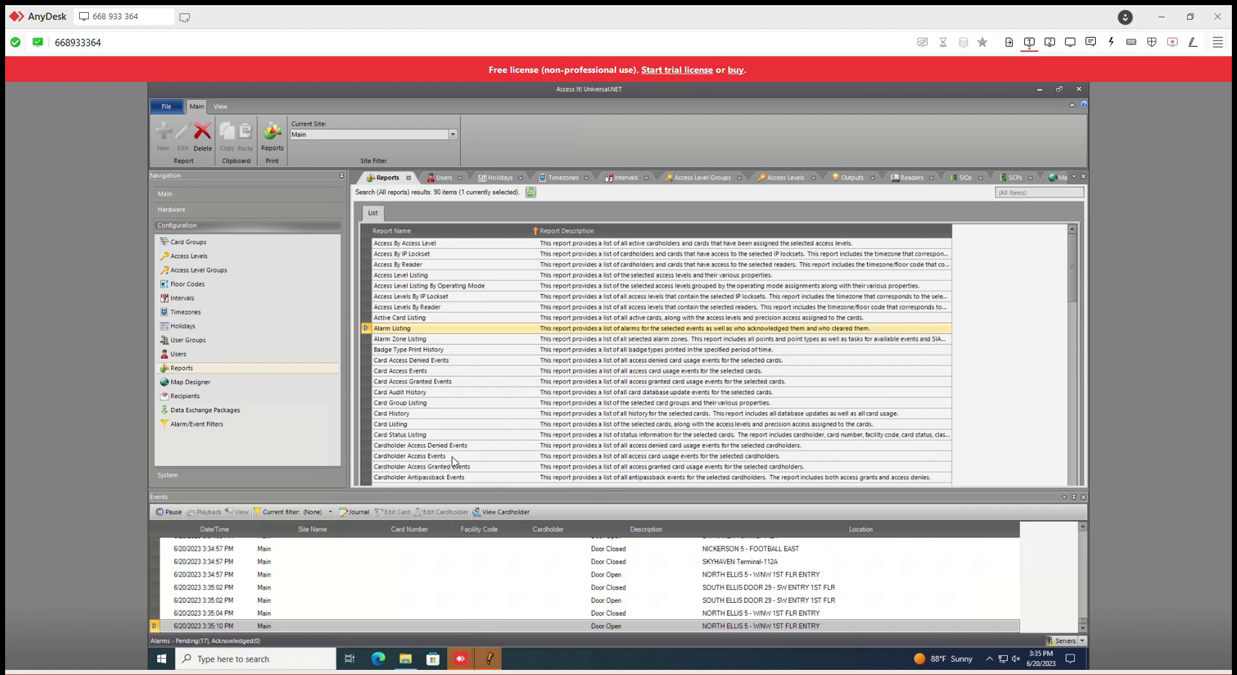
Start a cardholder report wizard, keeping the date range set to Today.
double_click(453, 458)
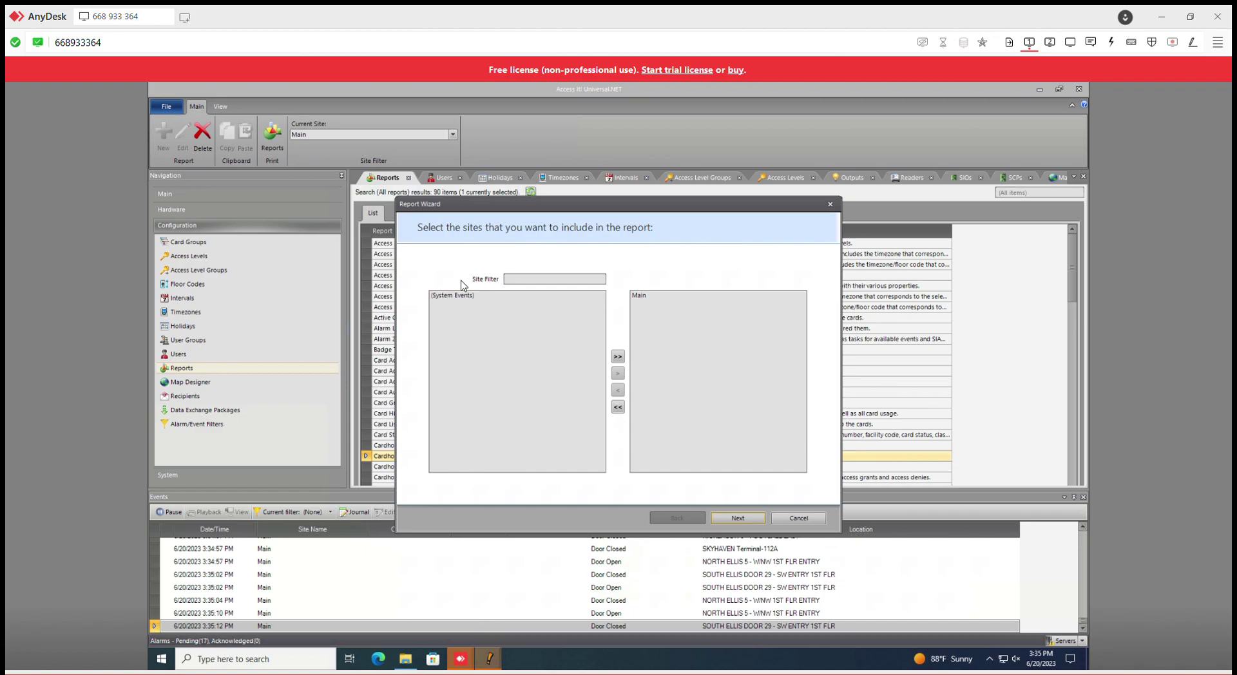
click(750, 521)
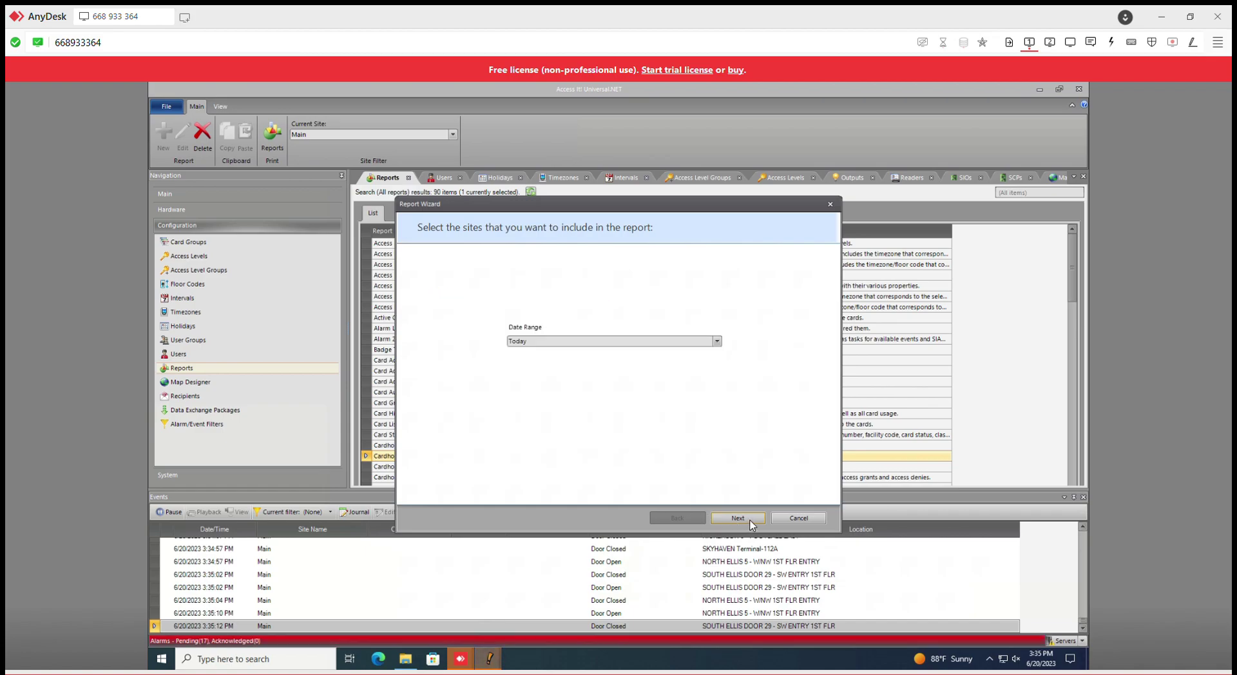
click(717, 341)
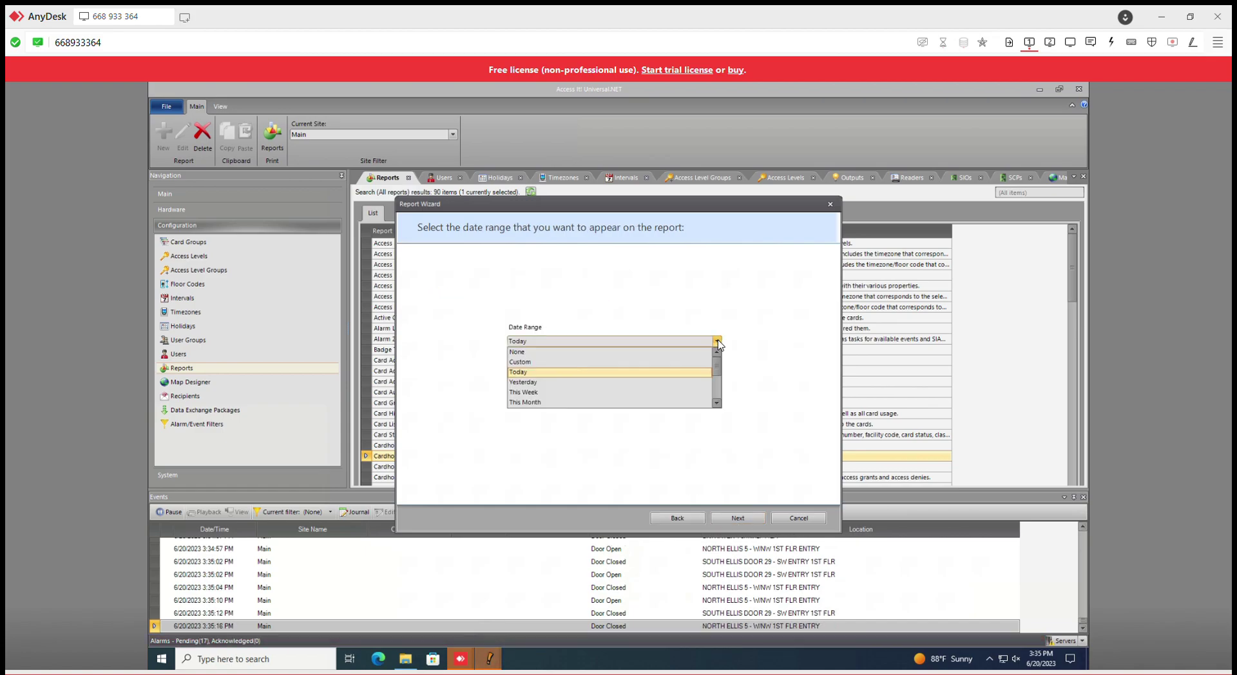
scroll(720, 381, down, 1)
scroll(720, 382, down, 2)
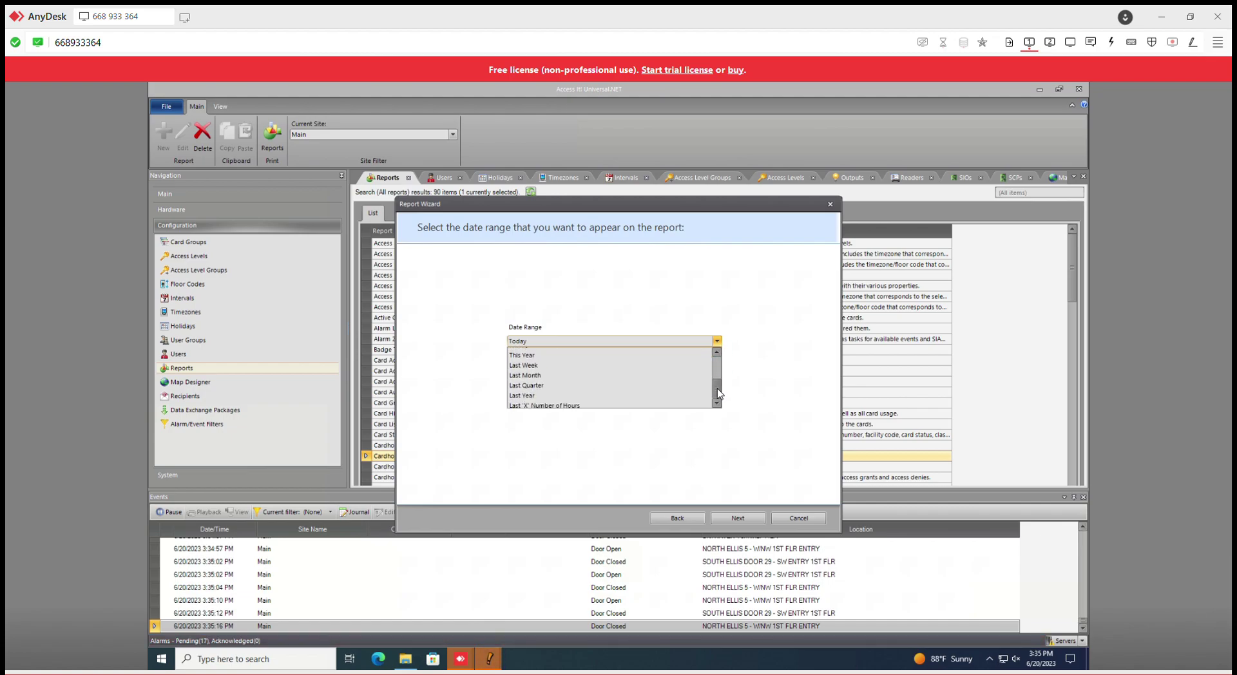
drag(720, 385, 715, 350)
click(760, 370)
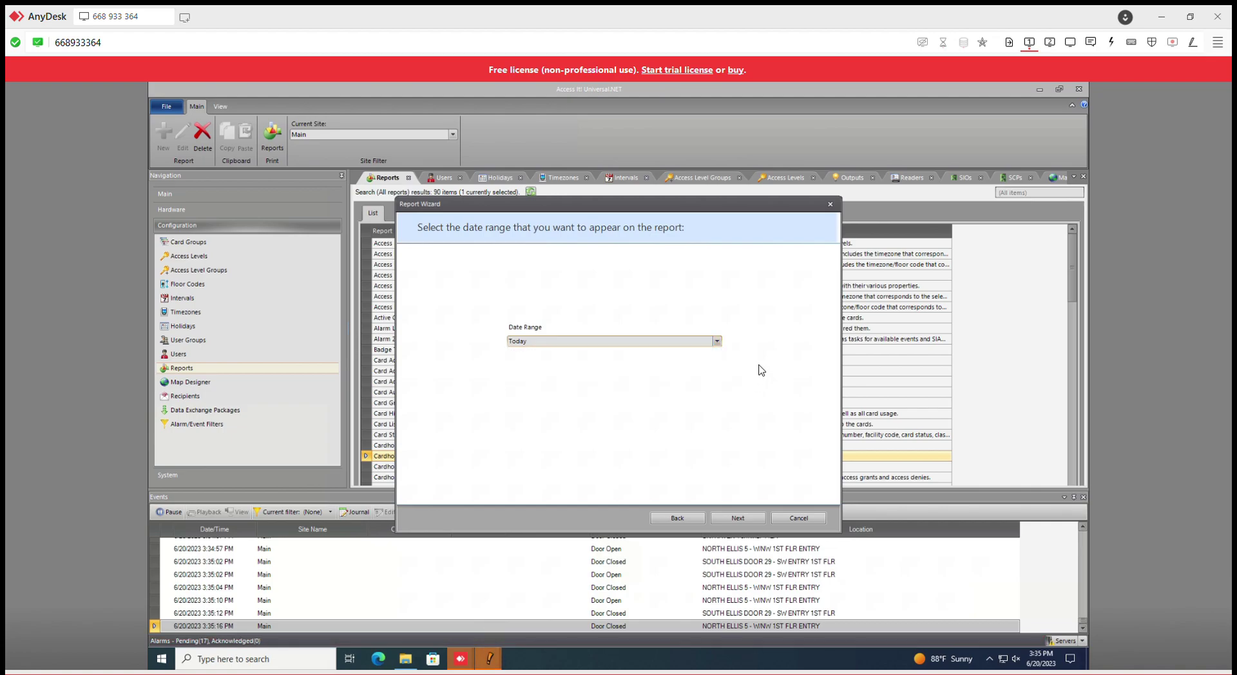
click(741, 520)
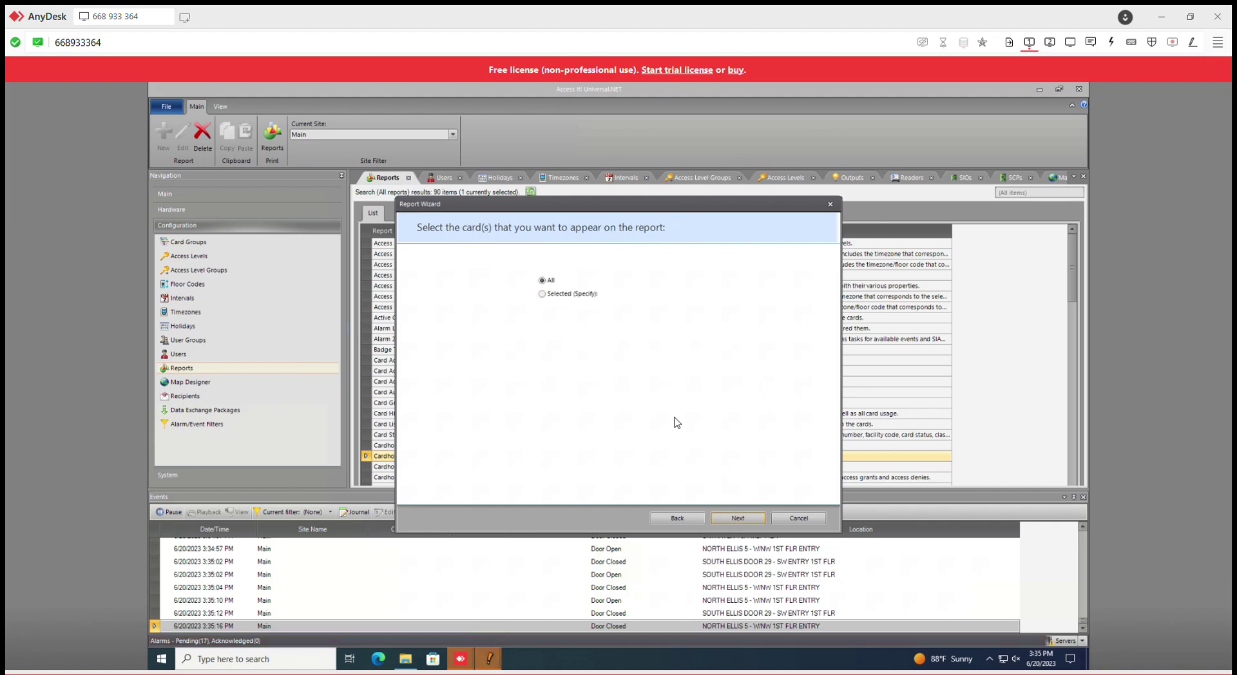
Choose specific cards with the 'is equal to' condition, then cancel the wizard.
click(542, 294)
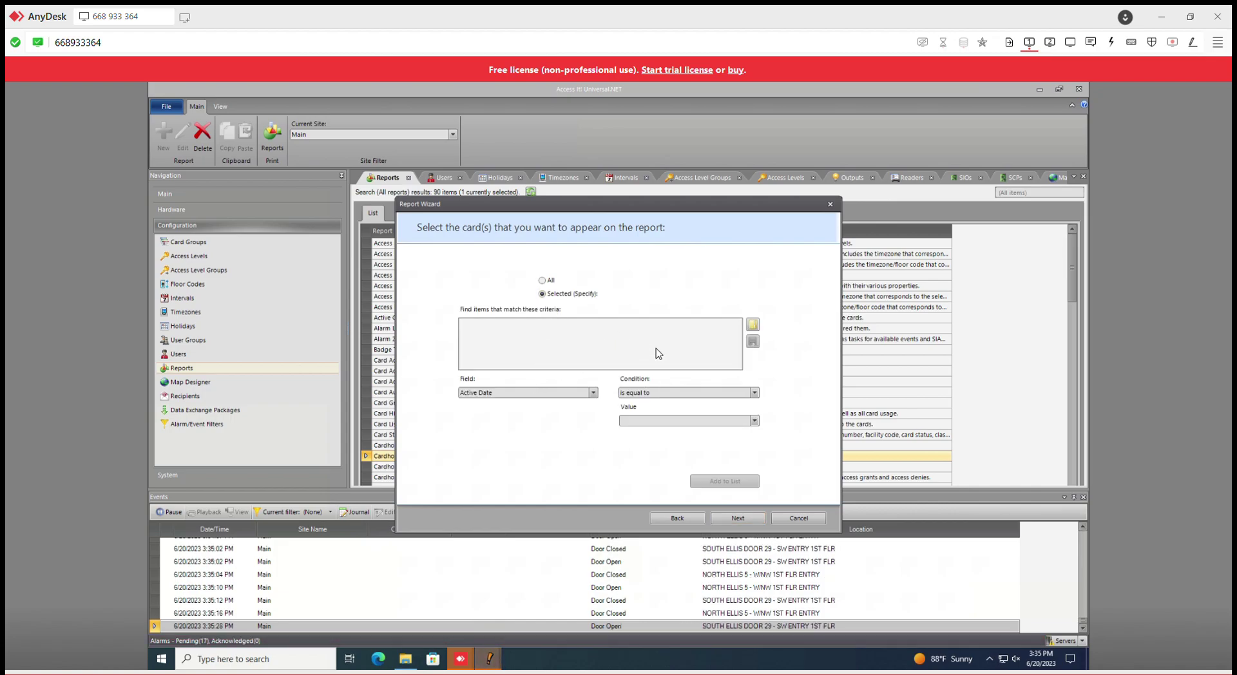
click(592, 393)
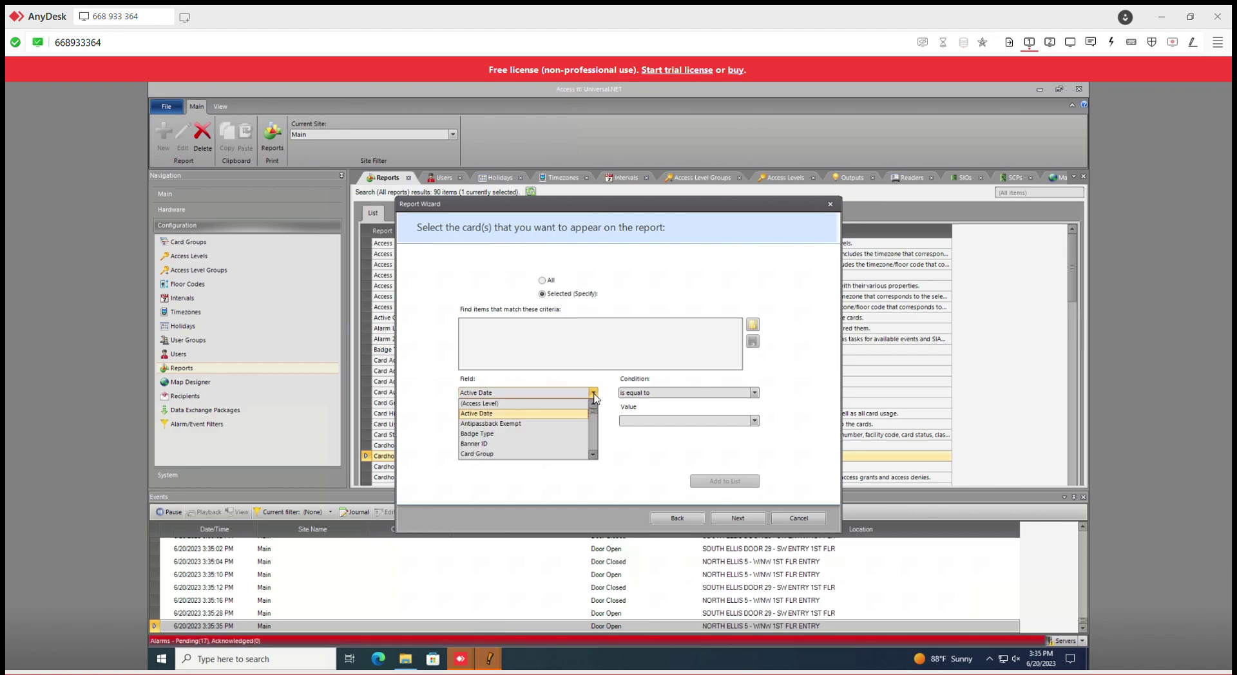
click(657, 394)
click(754, 393)
click(755, 392)
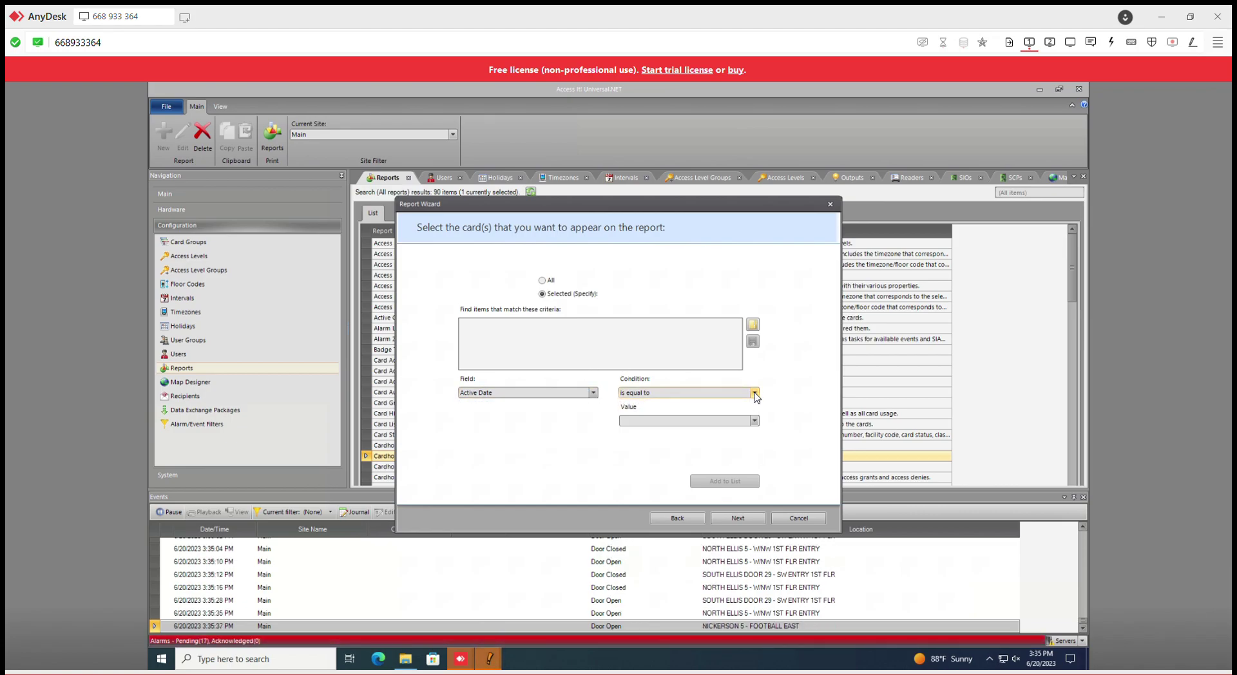
click(754, 393)
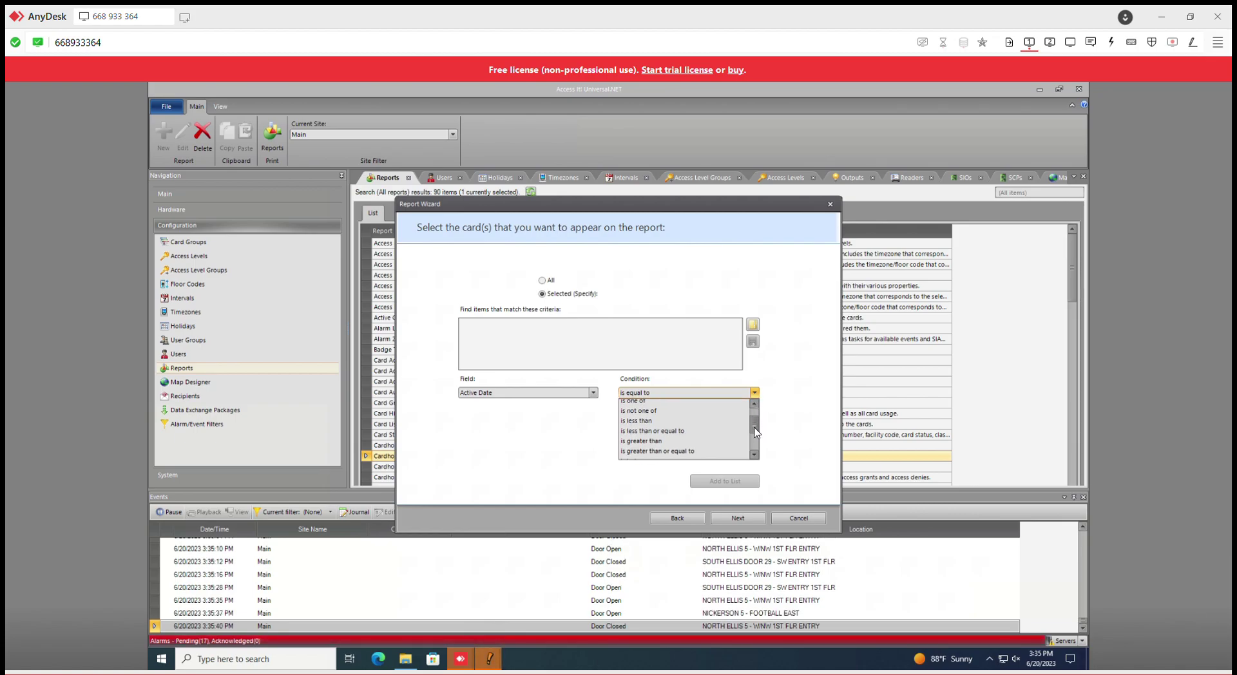
click(755, 393)
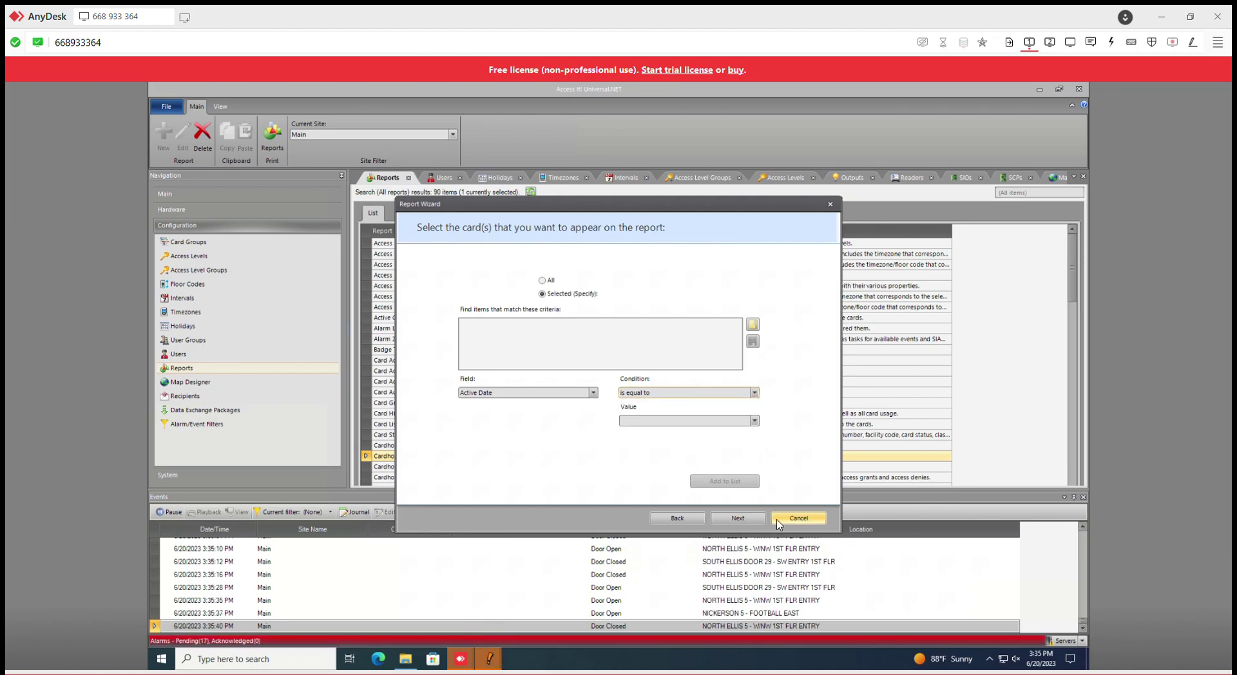
click(800, 519)
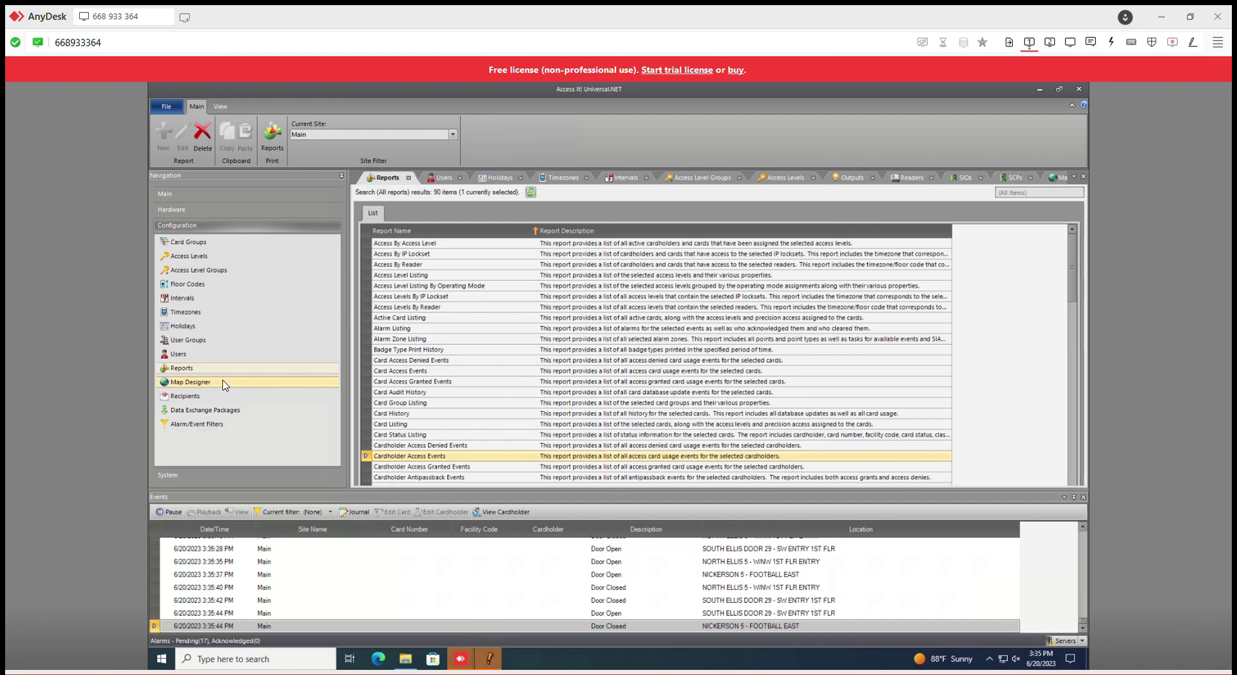
Create a map named test using the ADMIN - GRINSTEAD - UTT 3RD floor plan image.
click(194, 382)
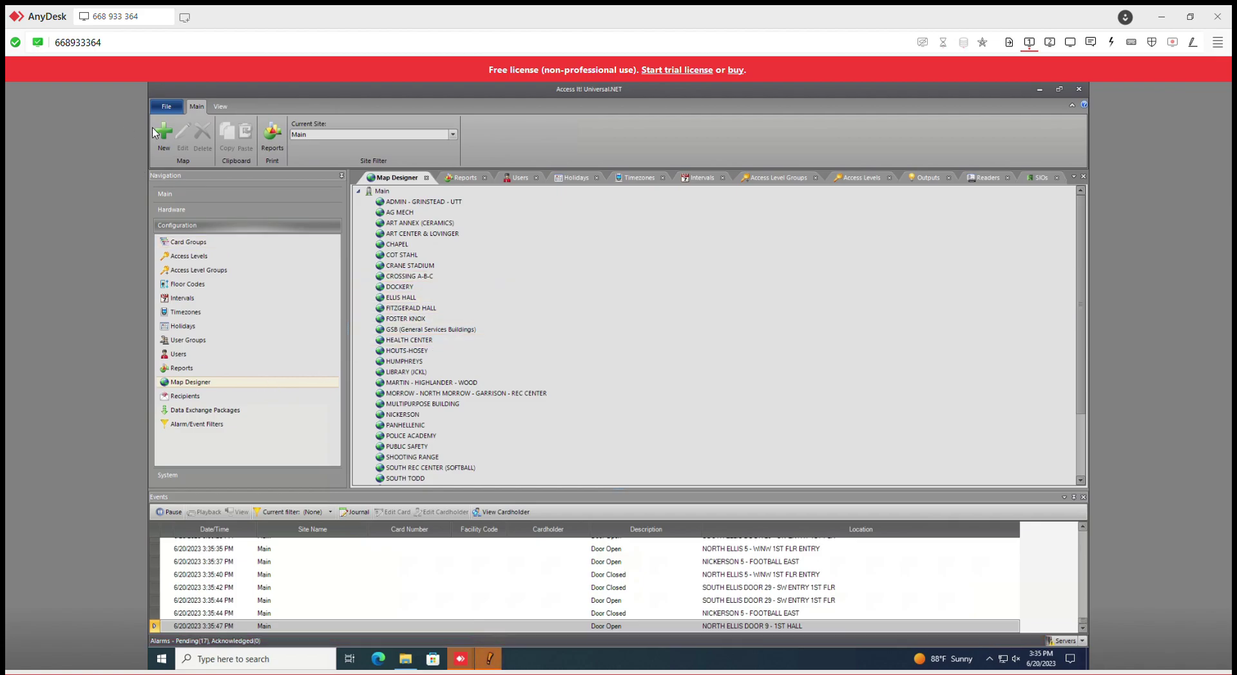
click(163, 139)
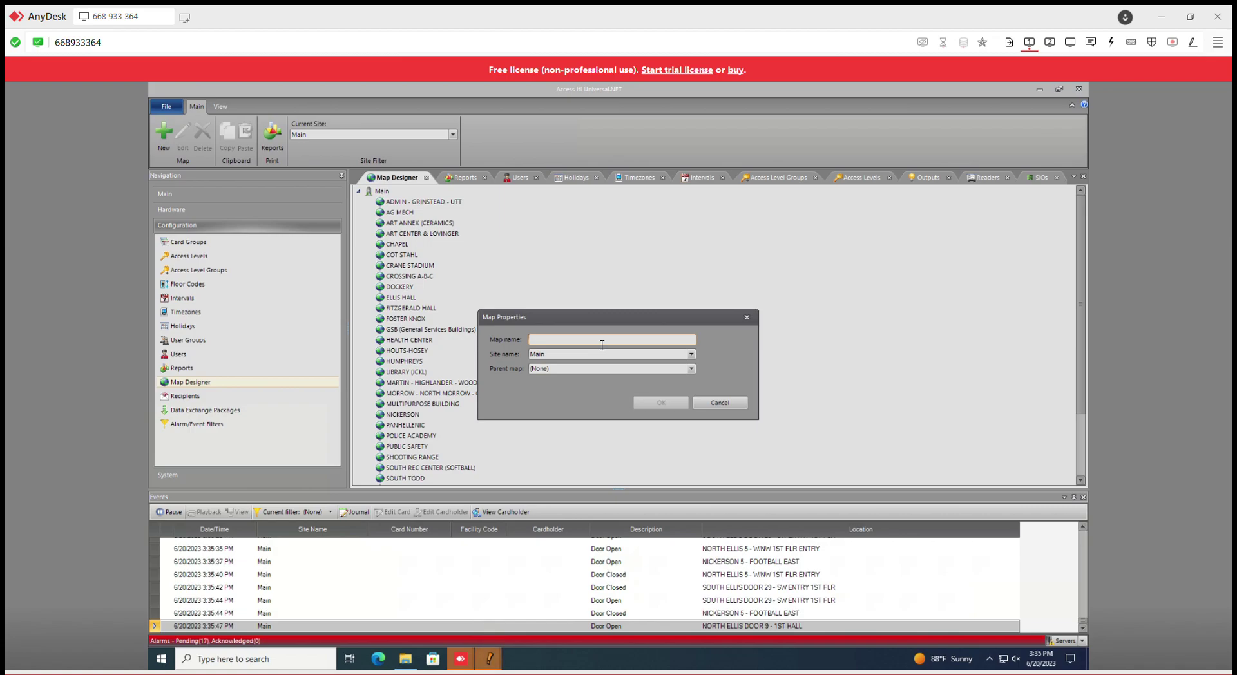
text(test)
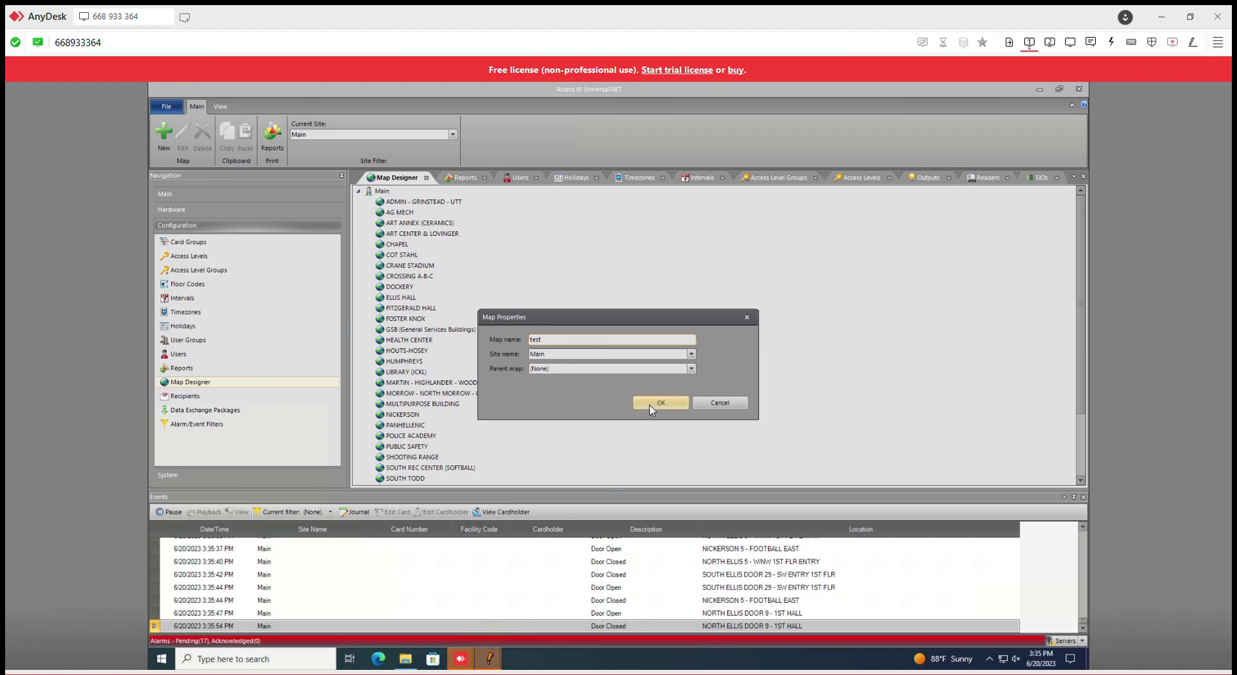
click(660, 403)
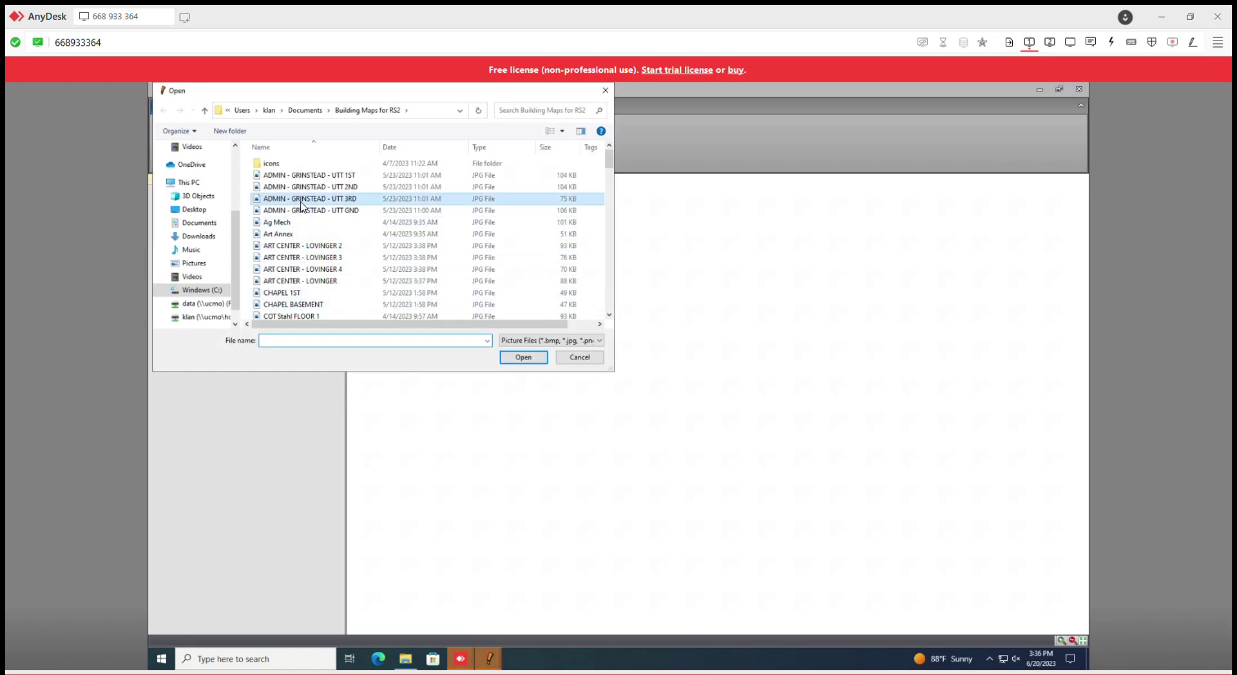
click(301, 202)
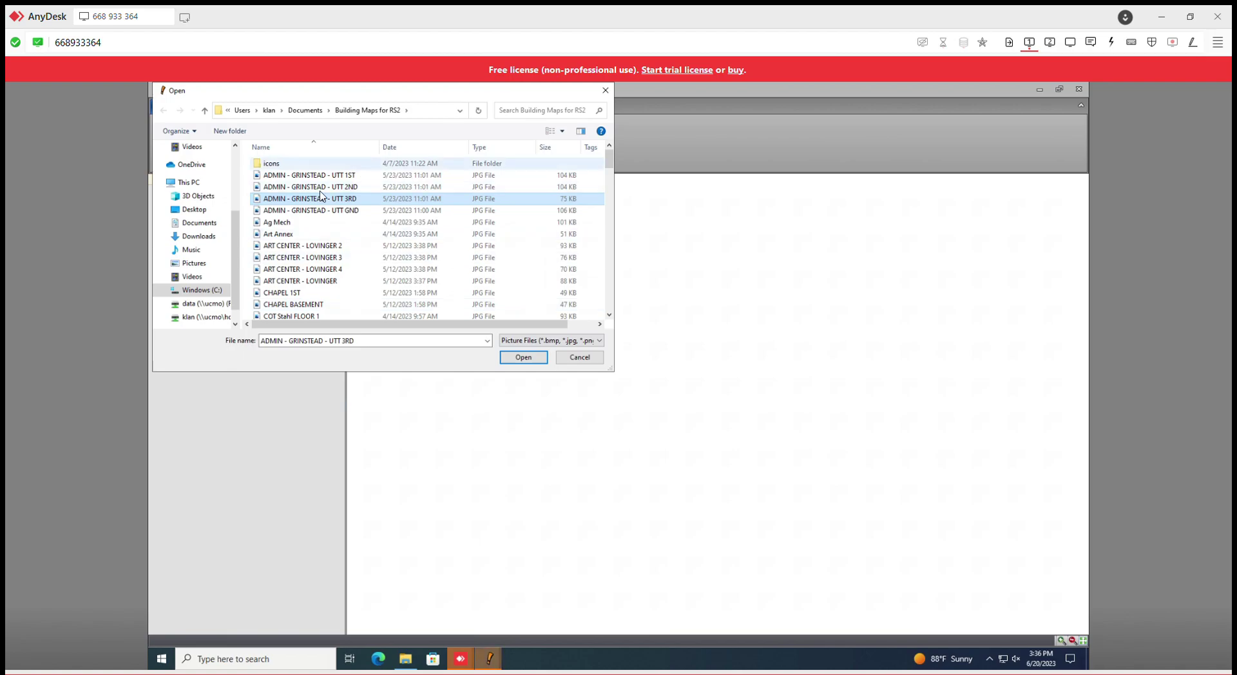
scroll(351, 261, down, 10)
scroll(351, 266, up, 10)
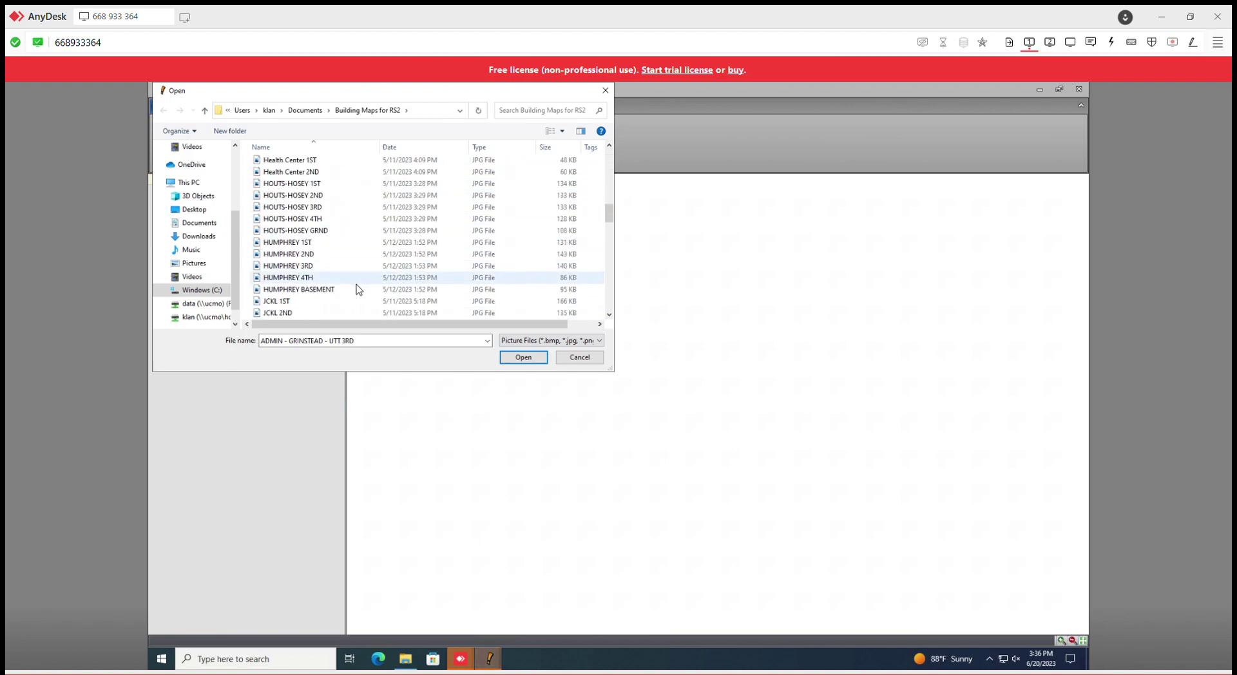
click(521, 358)
scroll(834, 500, down, 5)
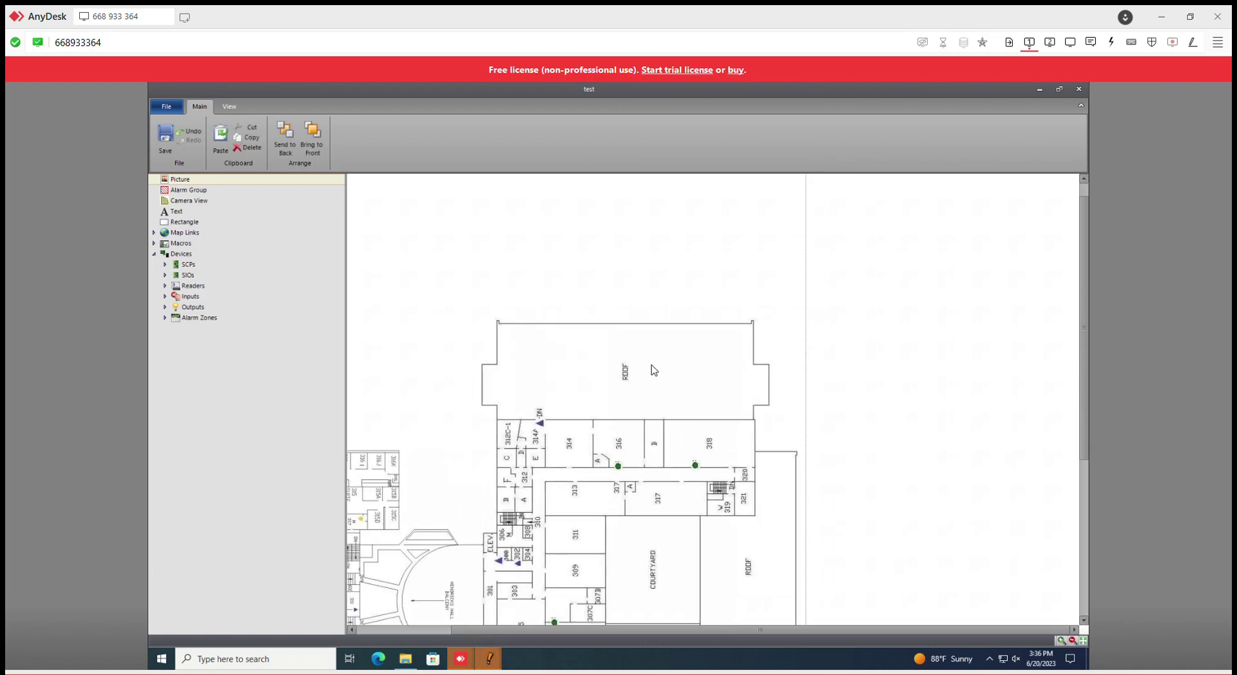
drag(668, 494, 520, 415)
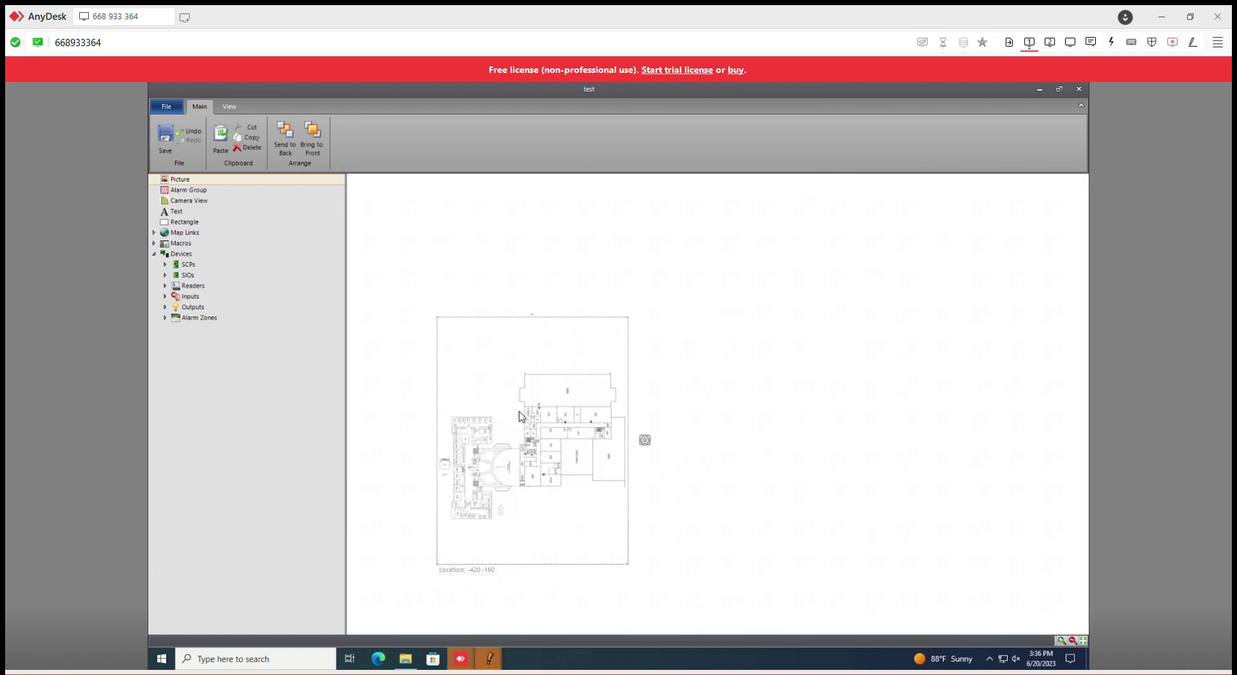
Place the ART CENTER 4 - GALLERY DOOR reader on the plan near room 307A.
click(165, 264)
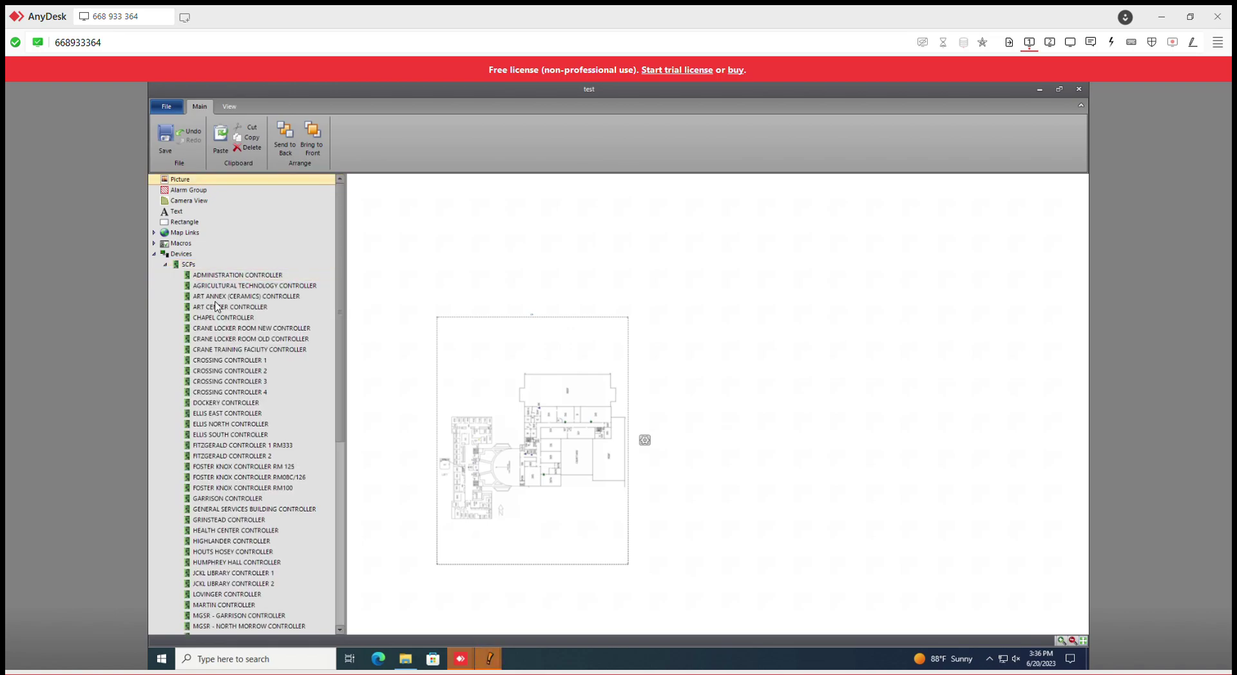
click(165, 264)
click(165, 286)
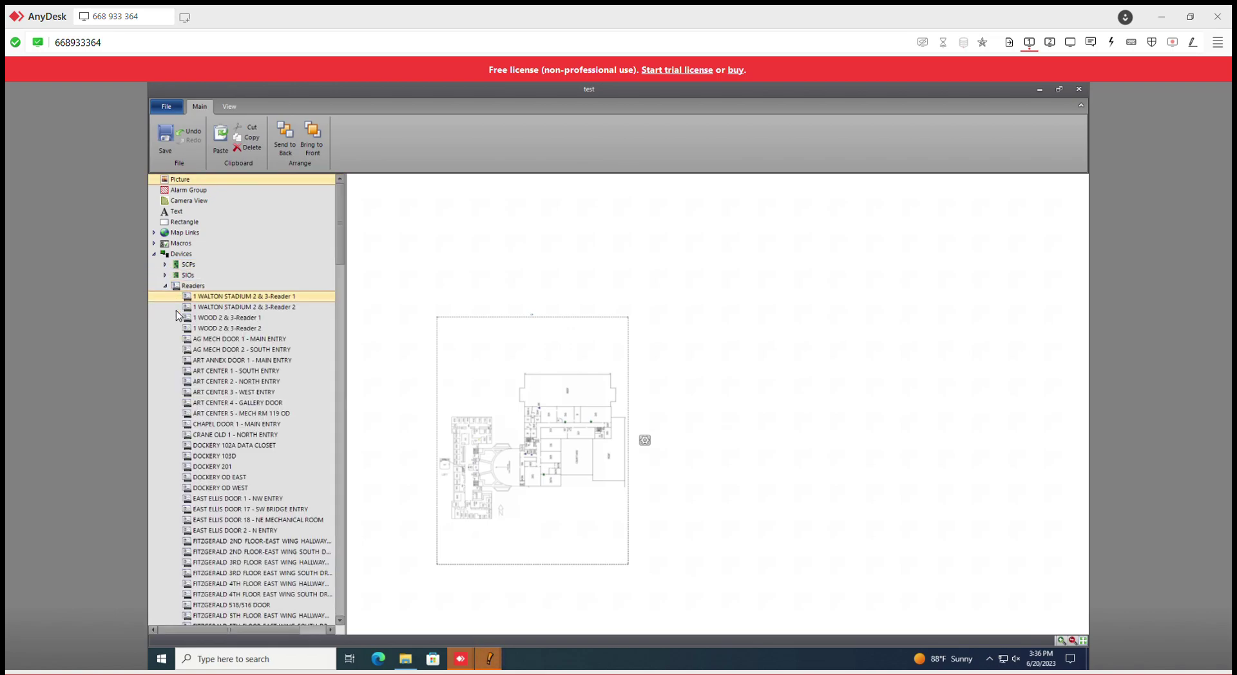
drag(219, 404, 536, 438)
scroll(509, 445, up, 3)
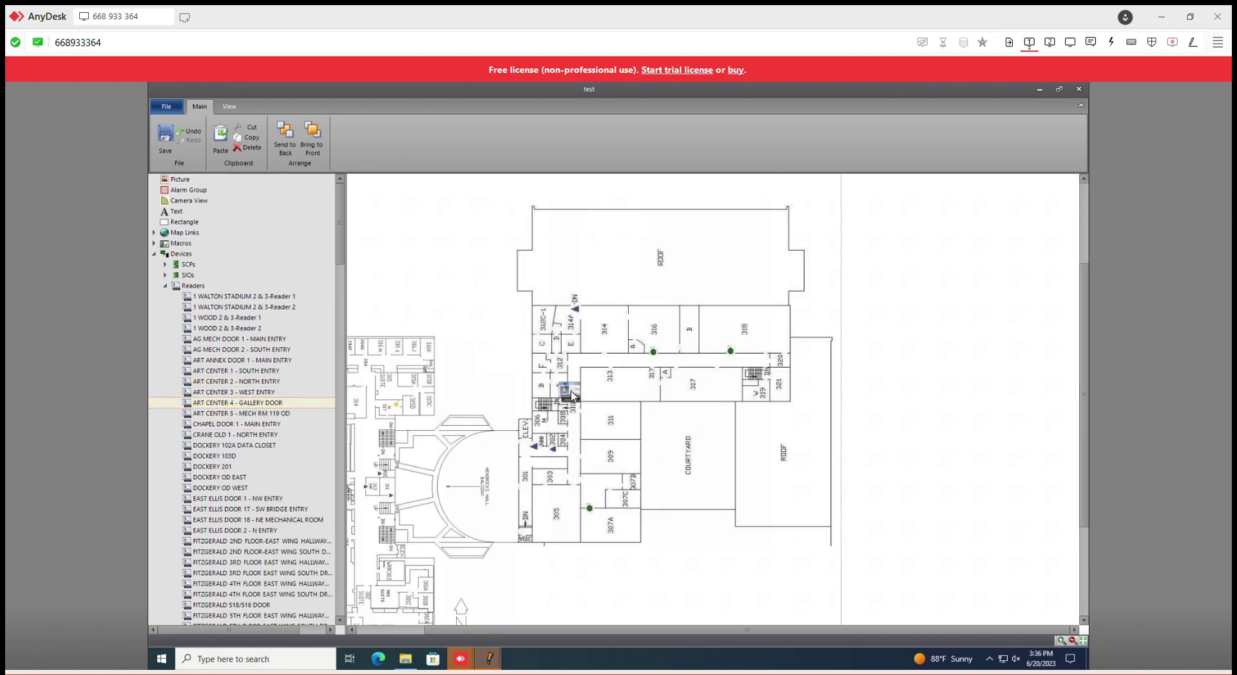
drag(572, 394, 834, 368)
Reposition the reader icon left onto the plan's west wing.
scroll(953, 380, down, 3)
scroll(930, 361, up, 2)
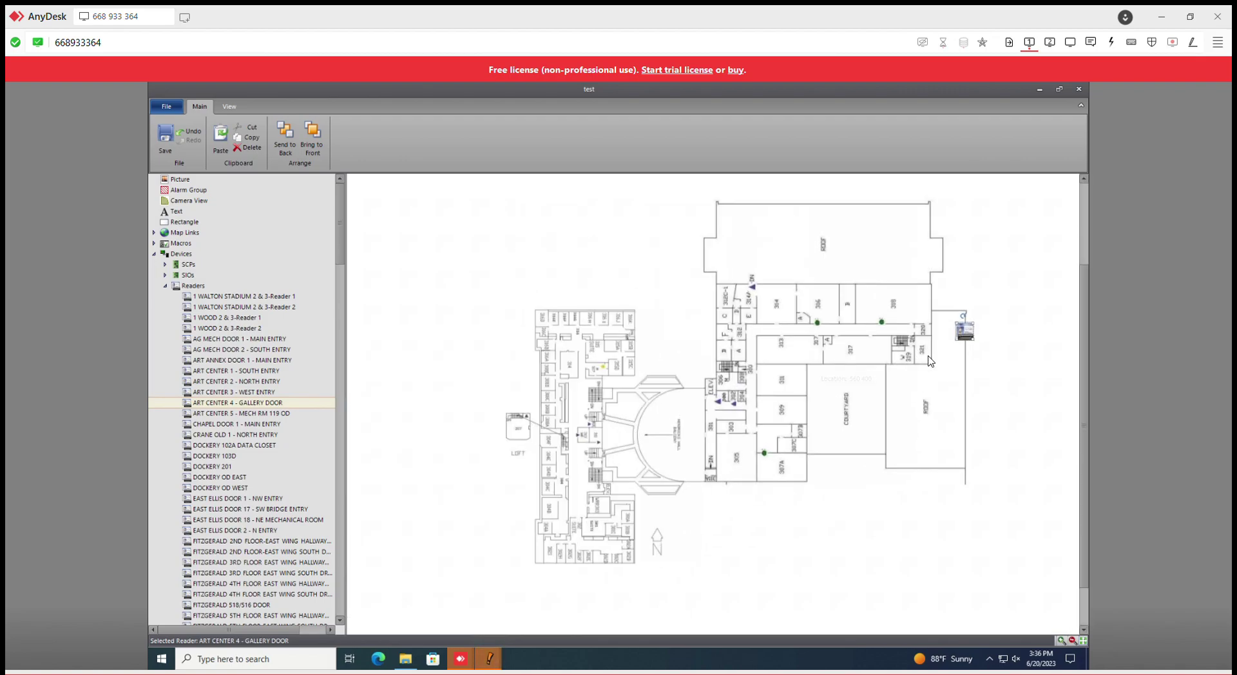
scroll(929, 361, up, 2)
drag(979, 325, 390, 325)
drag(593, 327, 513, 329)
mouse_move(528, 324)
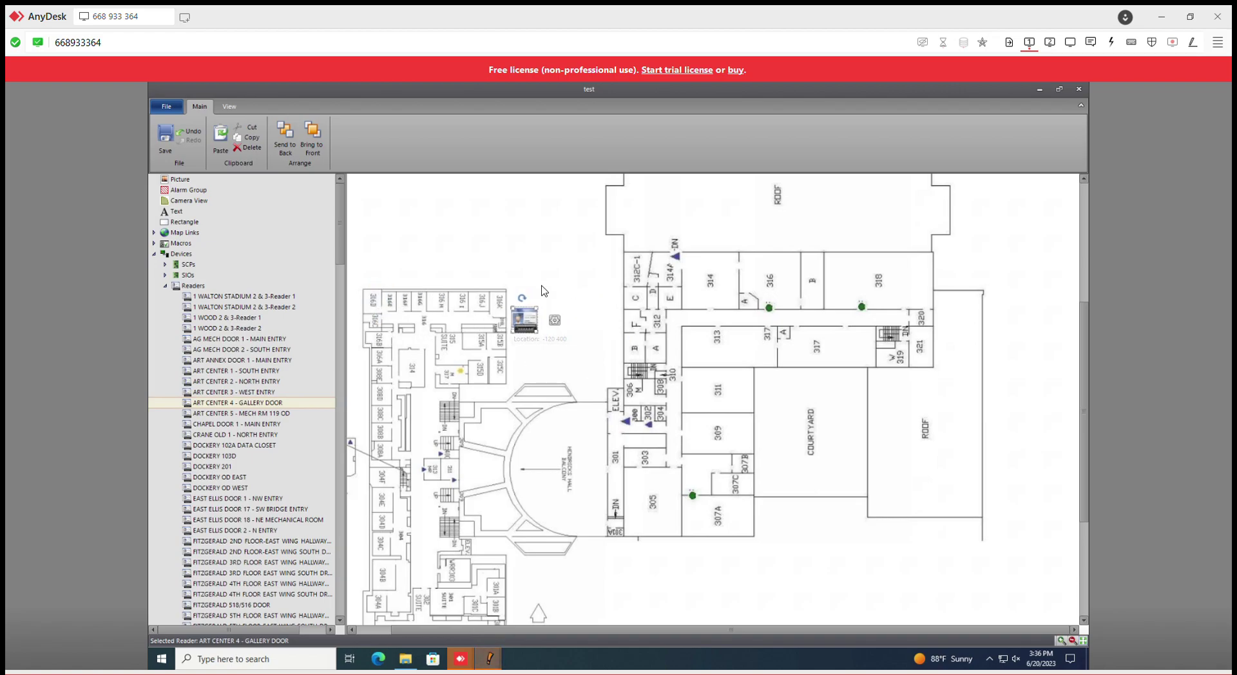
click(530, 250)
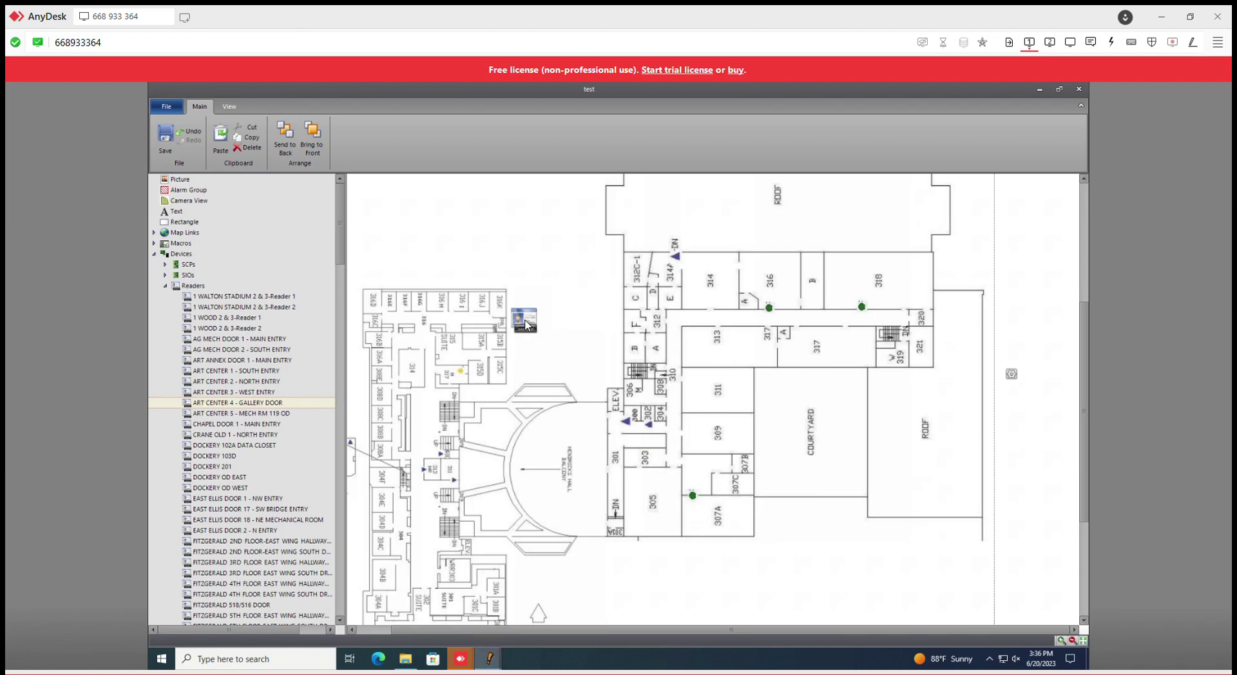
click(527, 325)
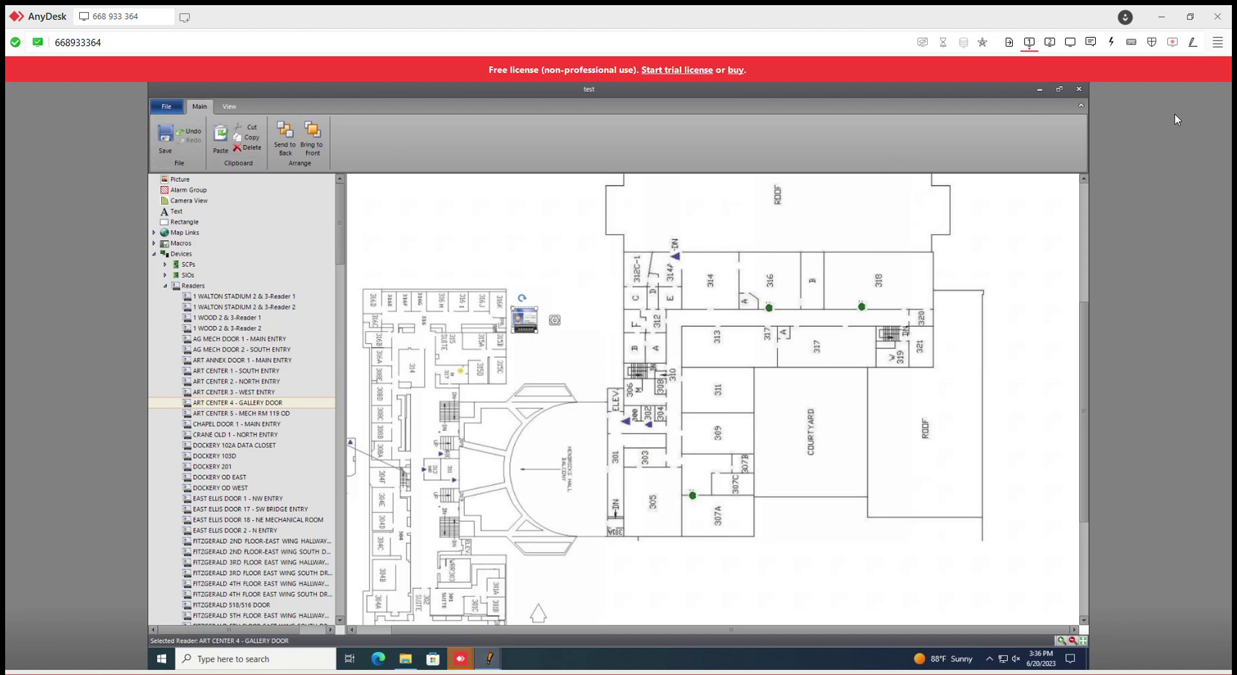
Close the test map window without saving its changes.
double_click(1005, 94)
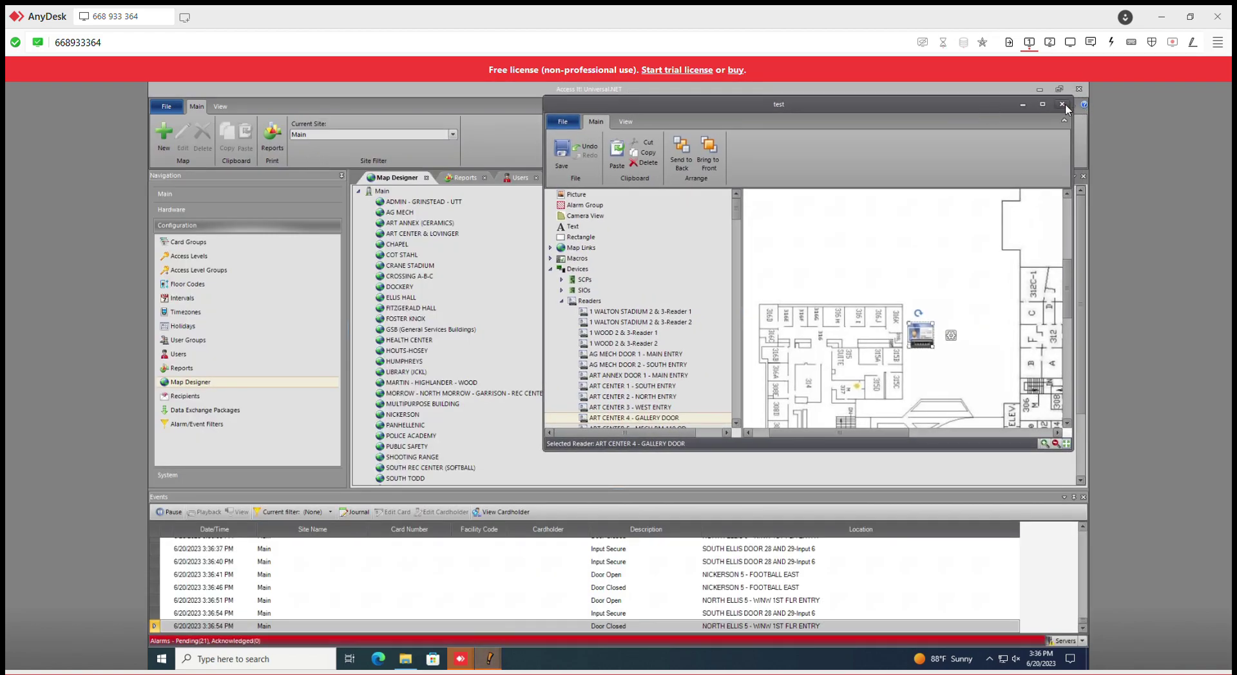
click(1062, 104)
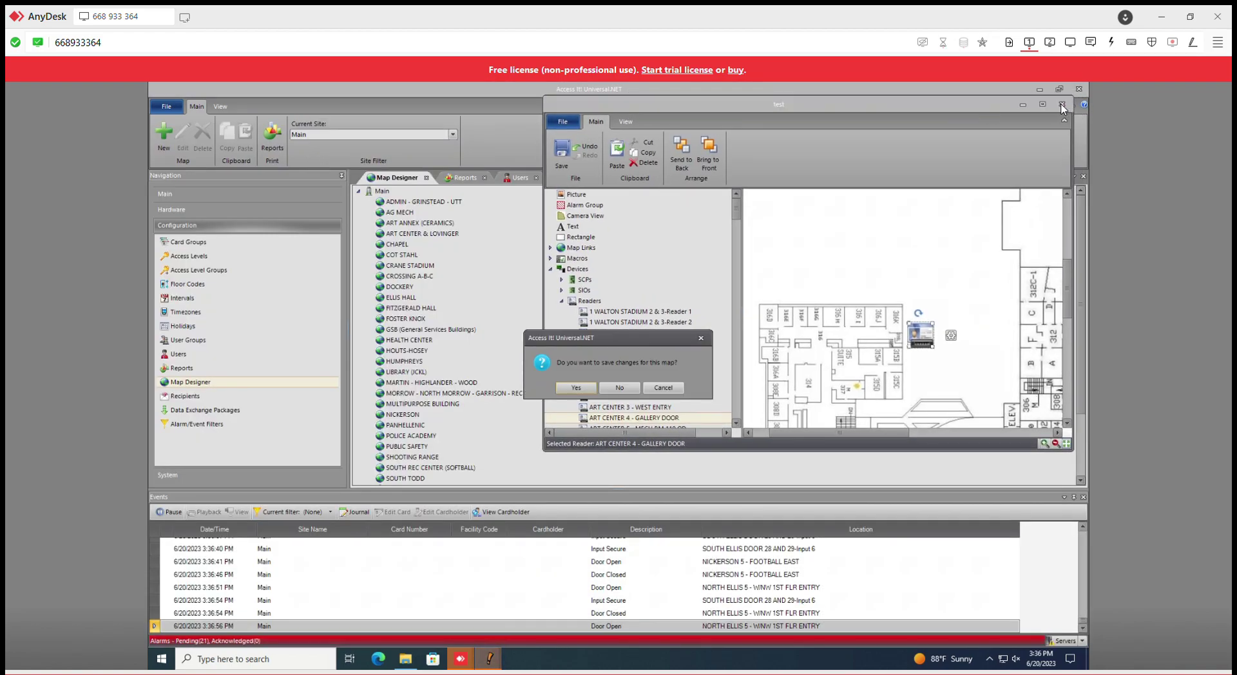
click(618, 387)
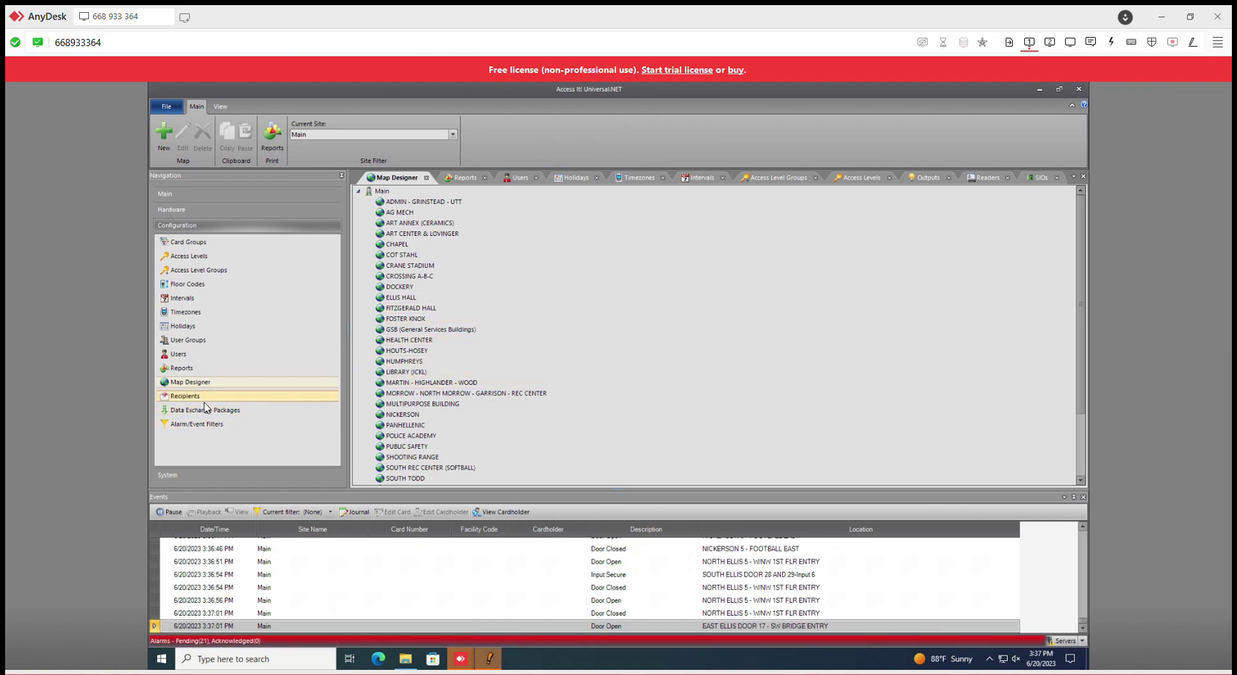
Go through Recipients and Data Exchange Packages to the empty Alarm/Event Filters list.
click(221, 398)
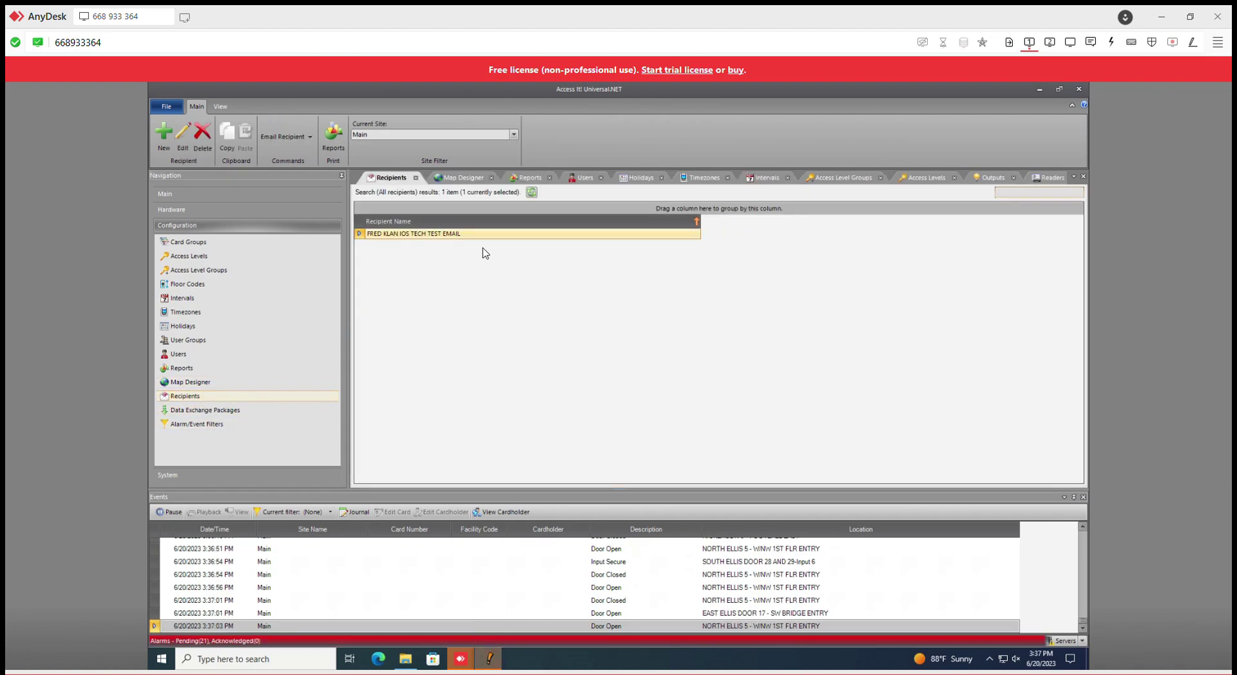
click(206, 411)
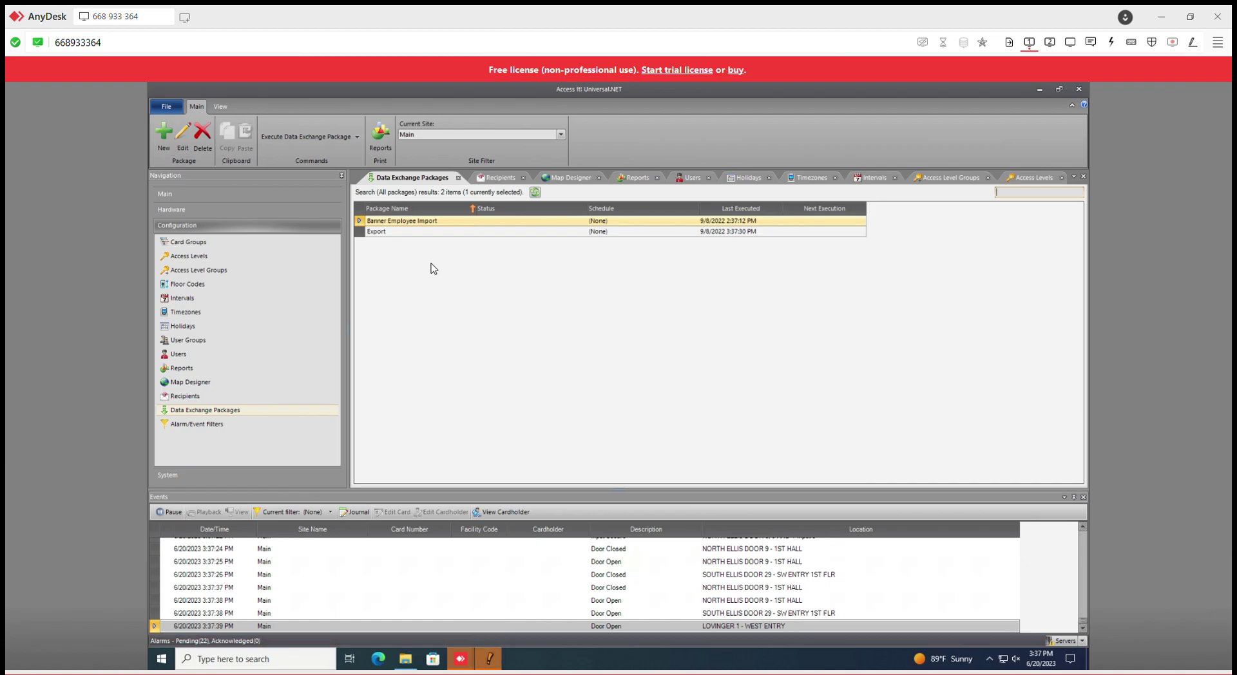
click(206, 424)
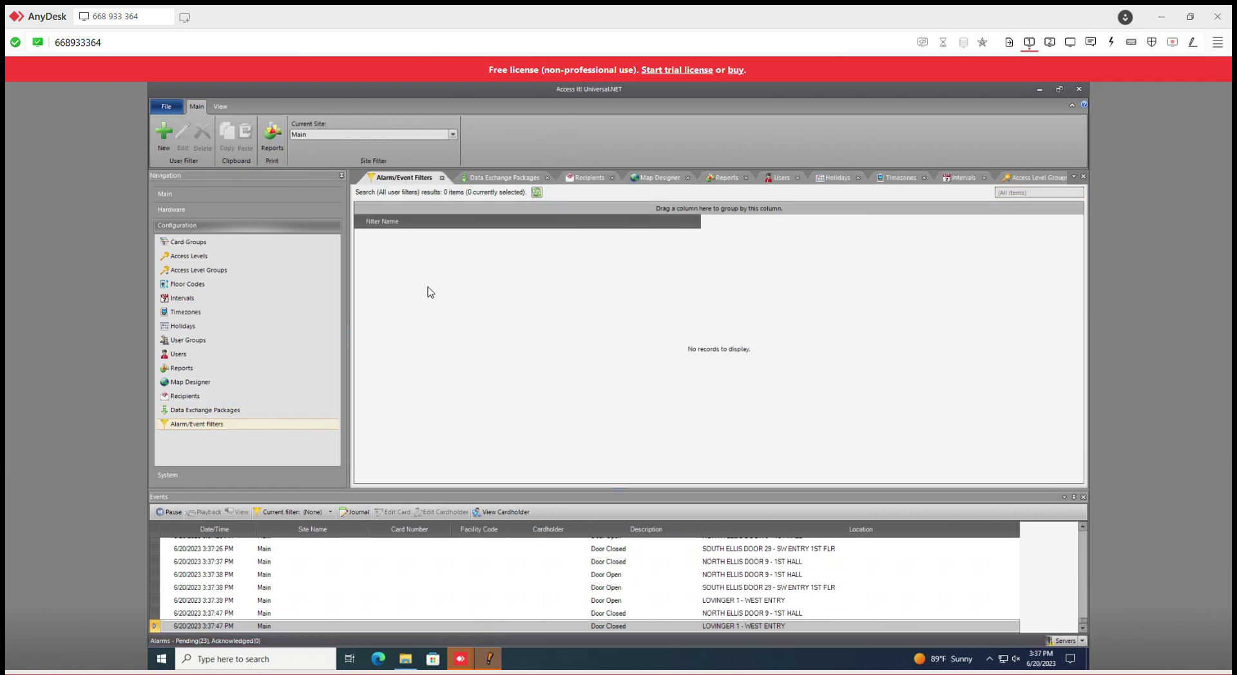
Under System, check server BRIZO's actions, then show the 8-entry Workstations list.
click(237, 475)
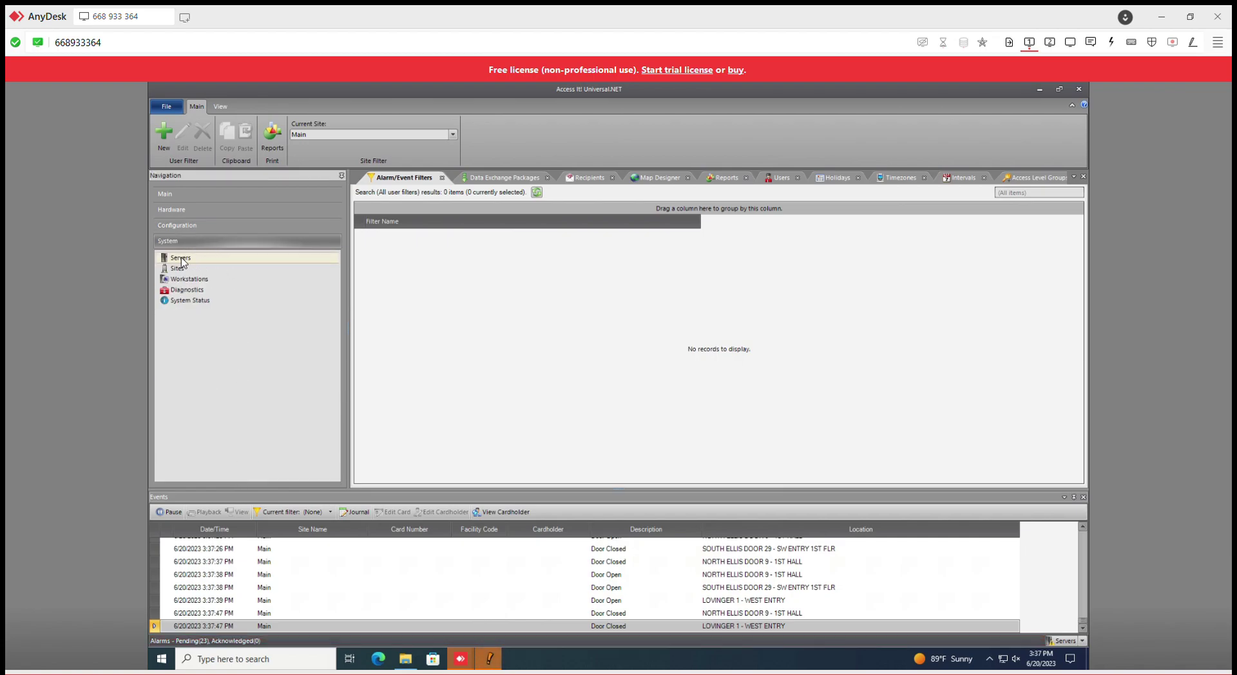
click(212, 259)
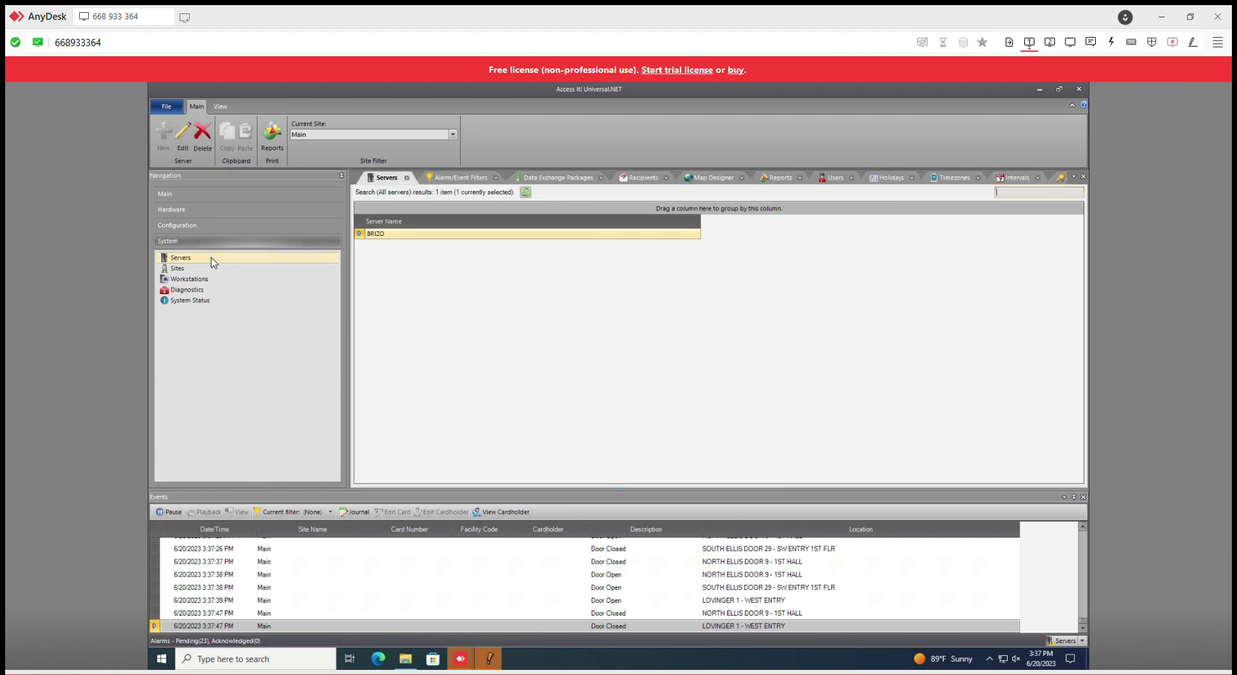
right_click(429, 240)
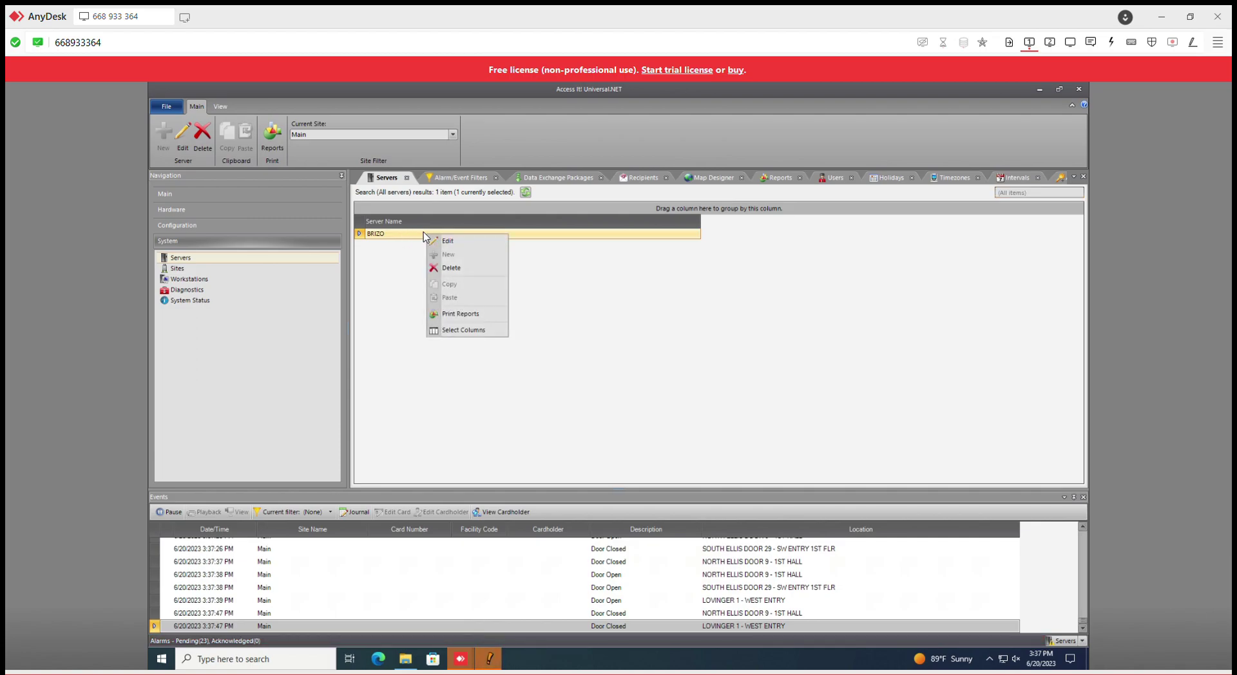
click(404, 262)
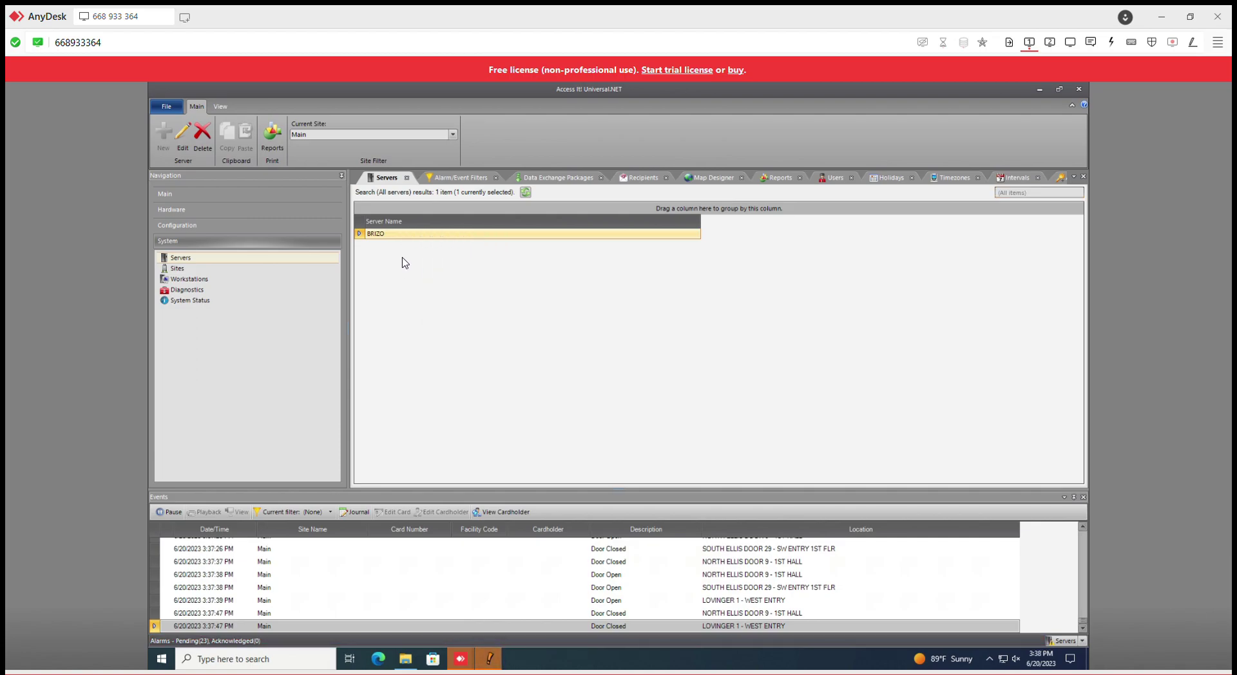
click(230, 281)
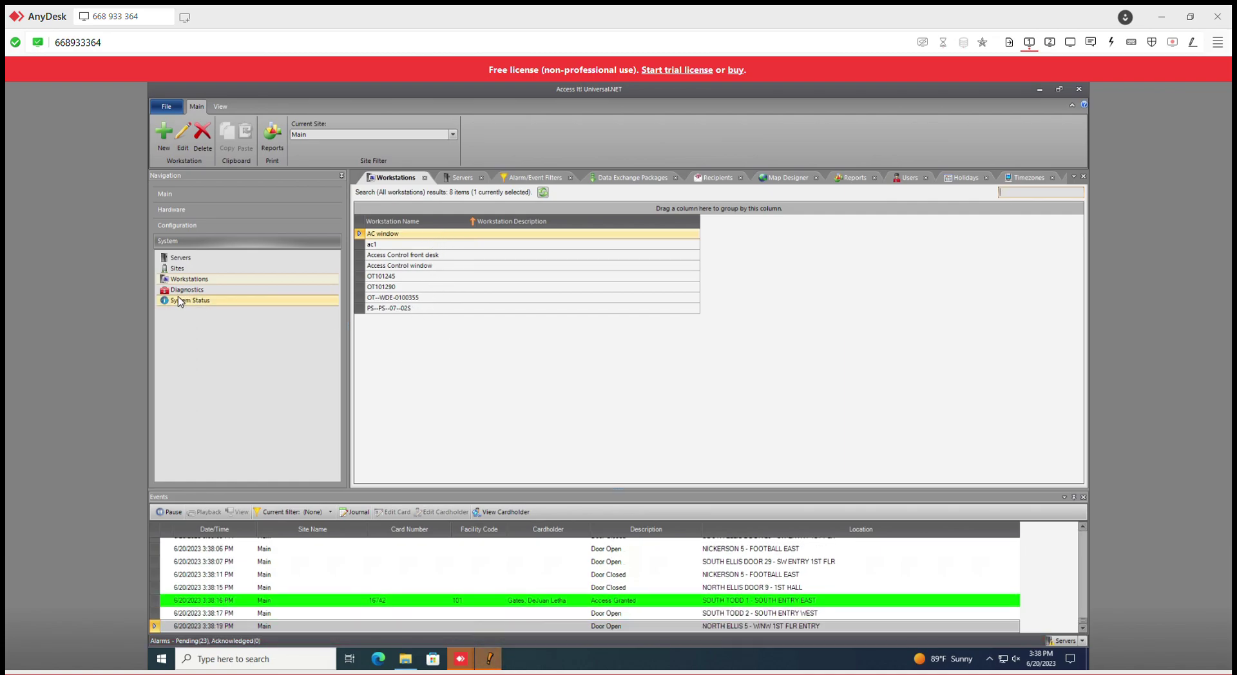
Open the diagnostics debug log, move it aside, then close it.
click(205, 290)
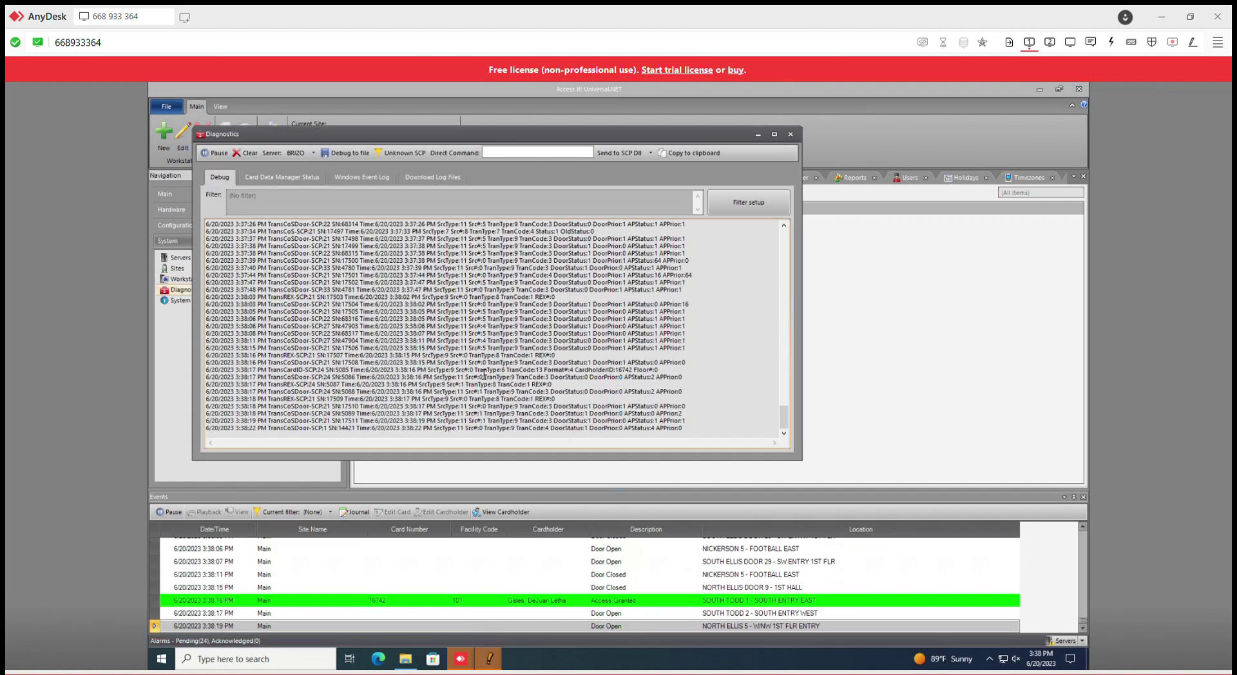
drag(441, 134, 701, 158)
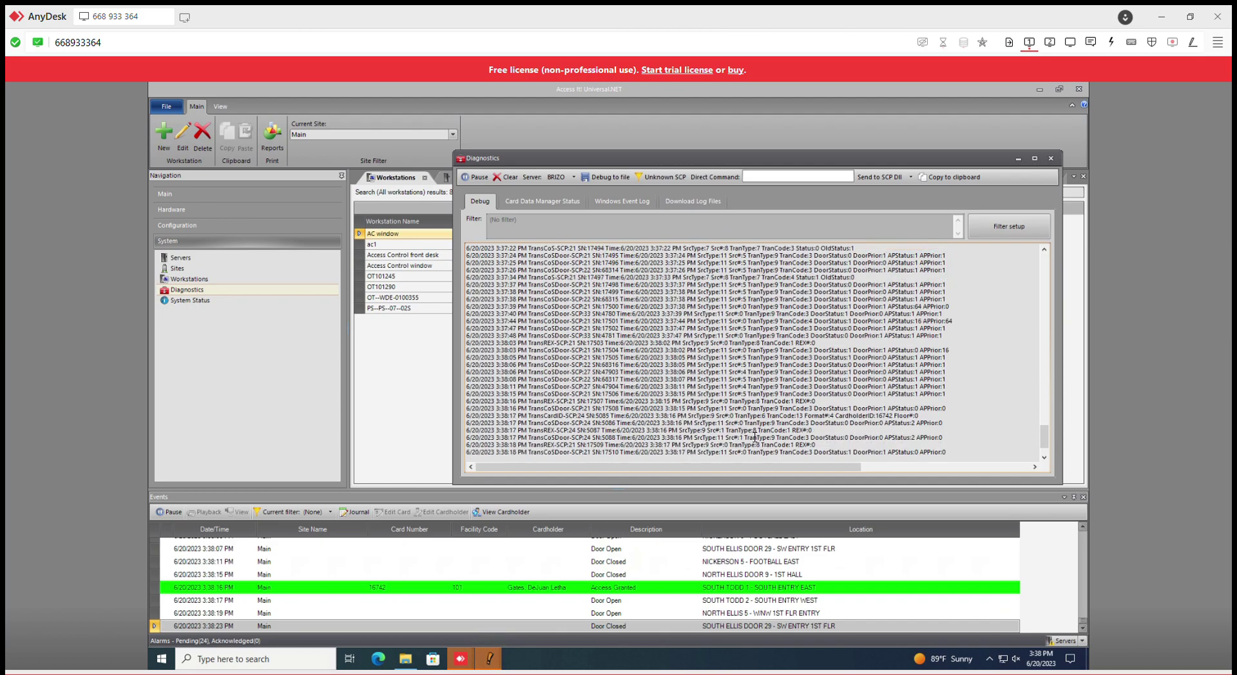
click(1051, 158)
Show System Status, review the installed readers list, then return to the status overview.
click(175, 302)
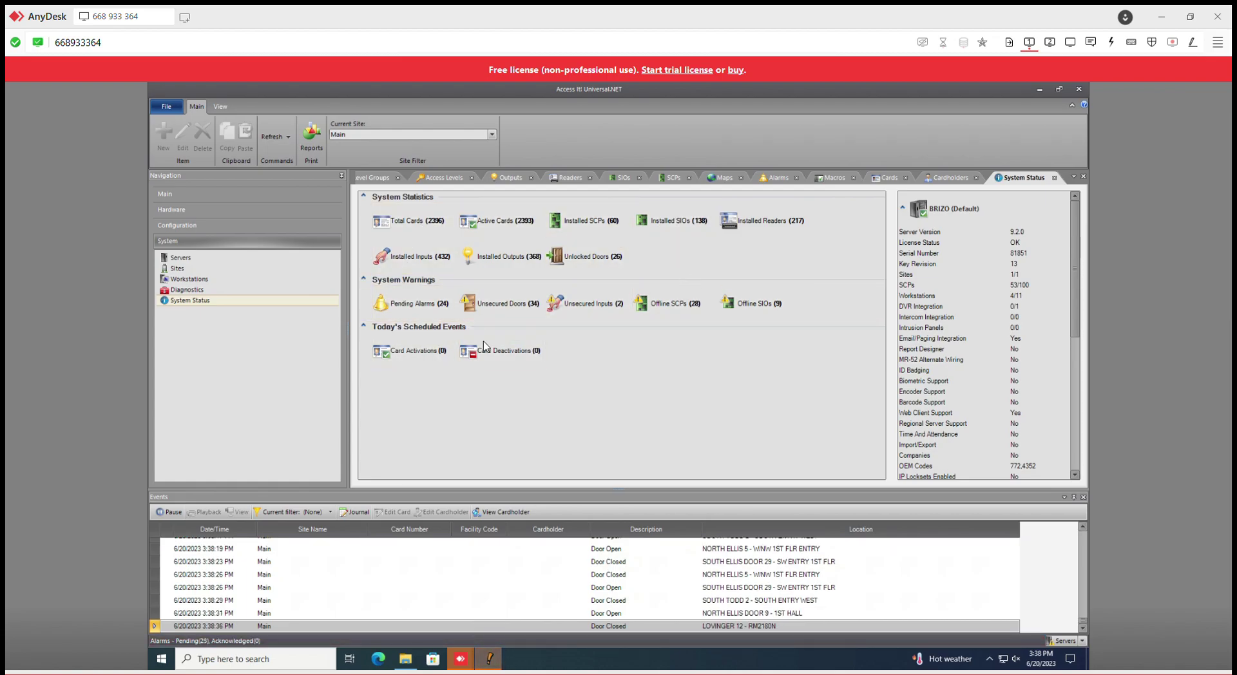
click(746, 223)
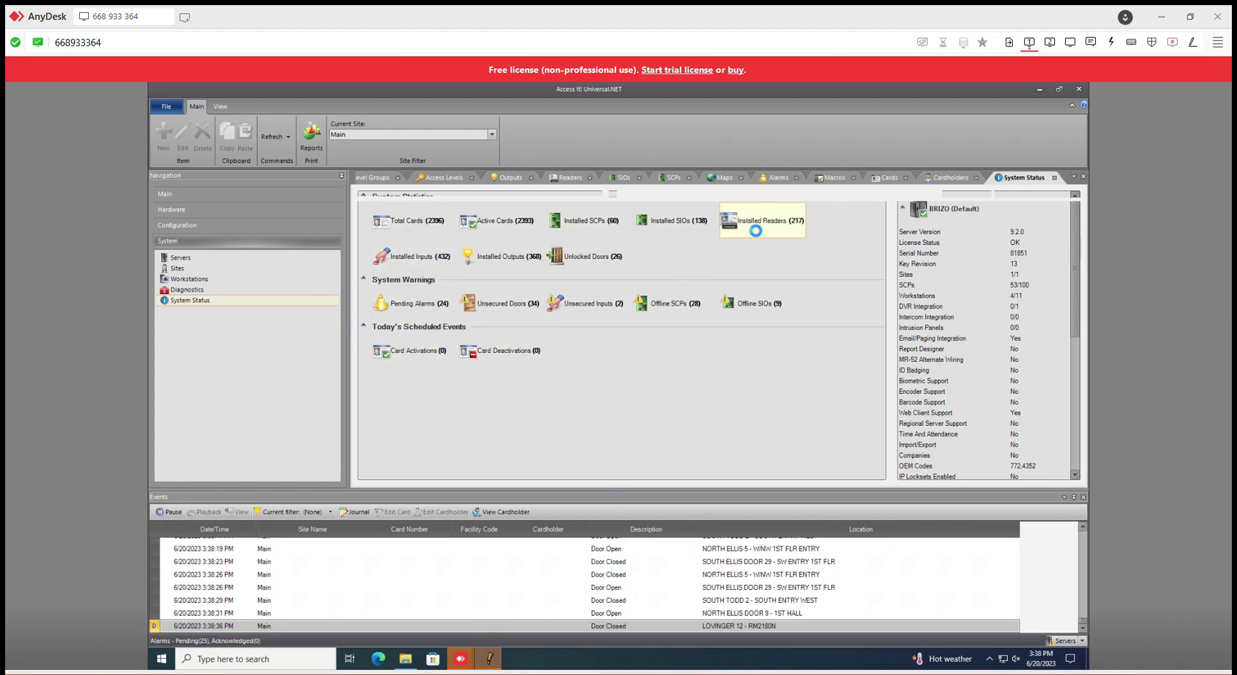
scroll(558, 303, down, 3)
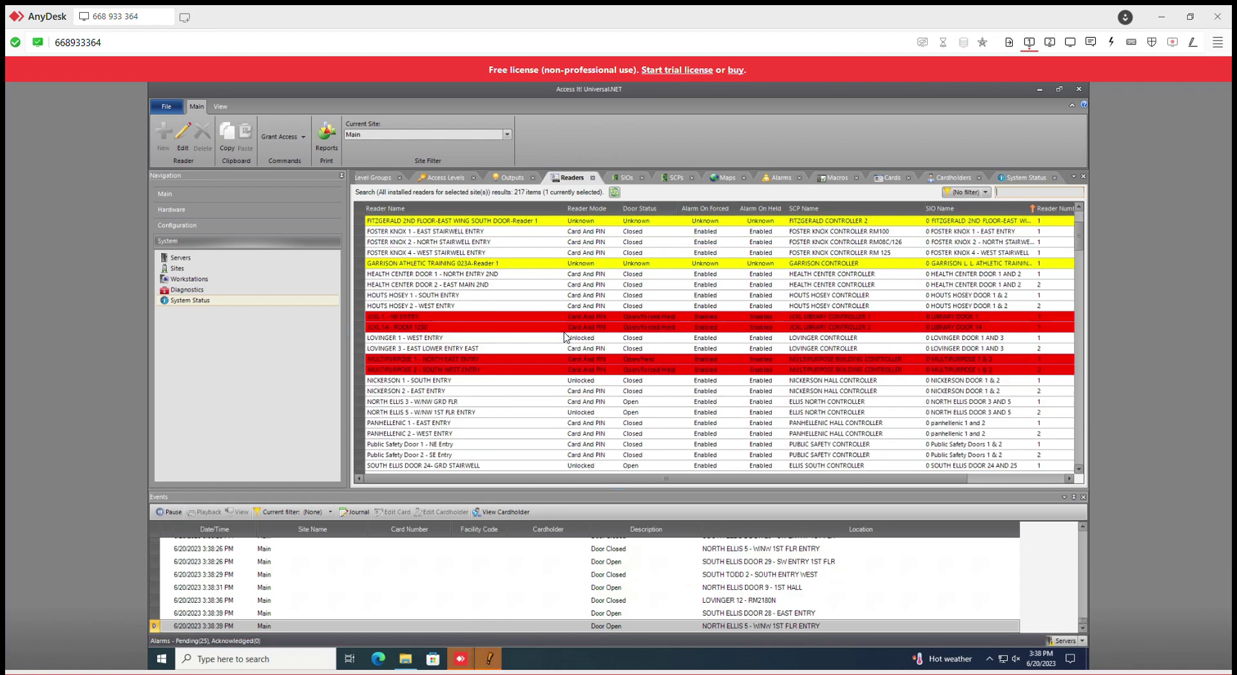
scroll(557, 323, up, 5)
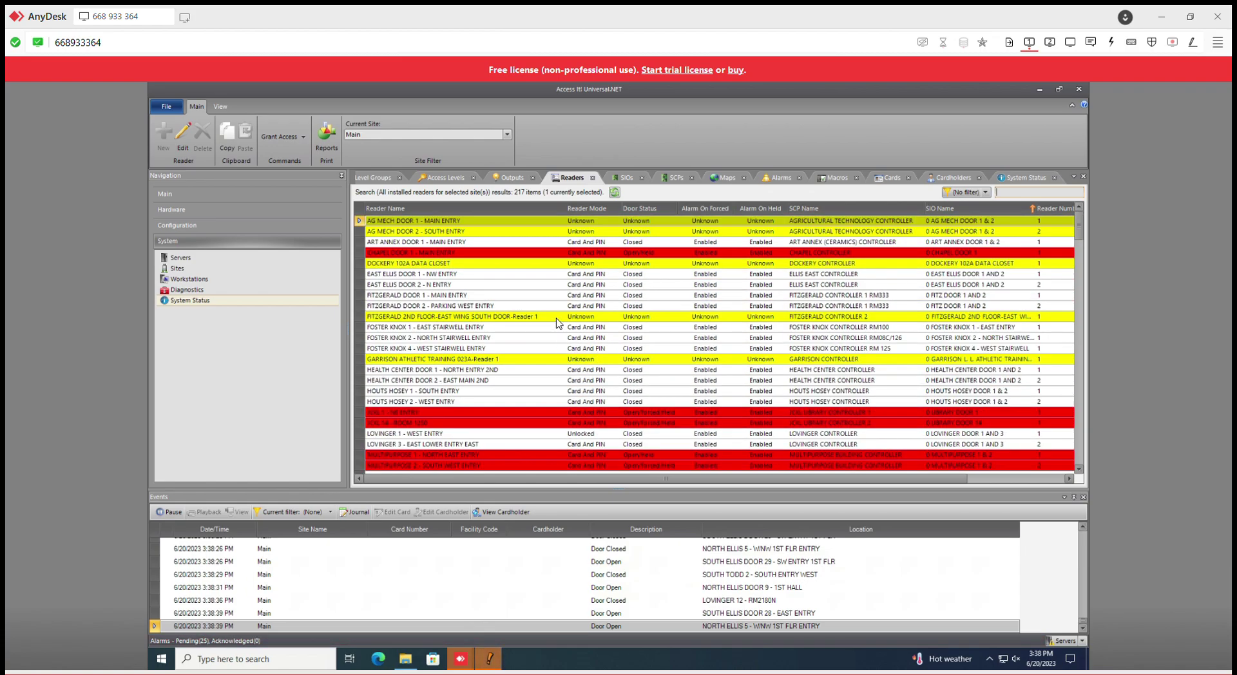
click(1026, 182)
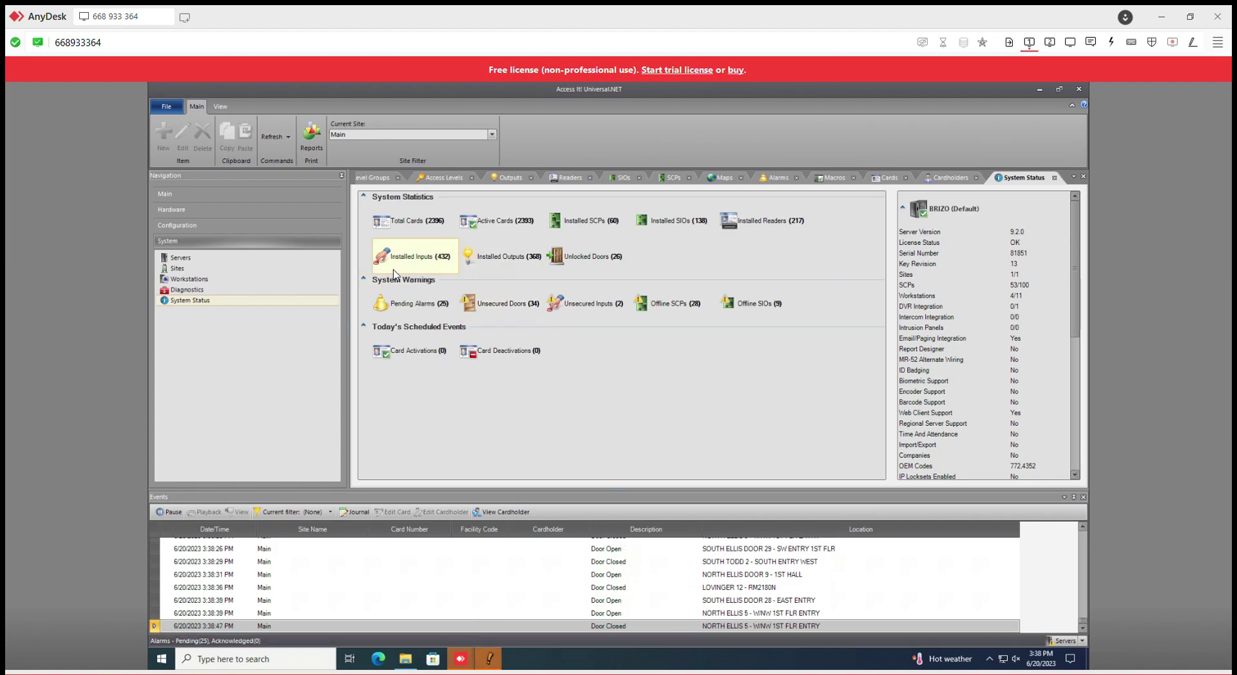
Search all cards by a cardholder's last name, view the single facility-code-21 match, then close it.
click(427, 221)
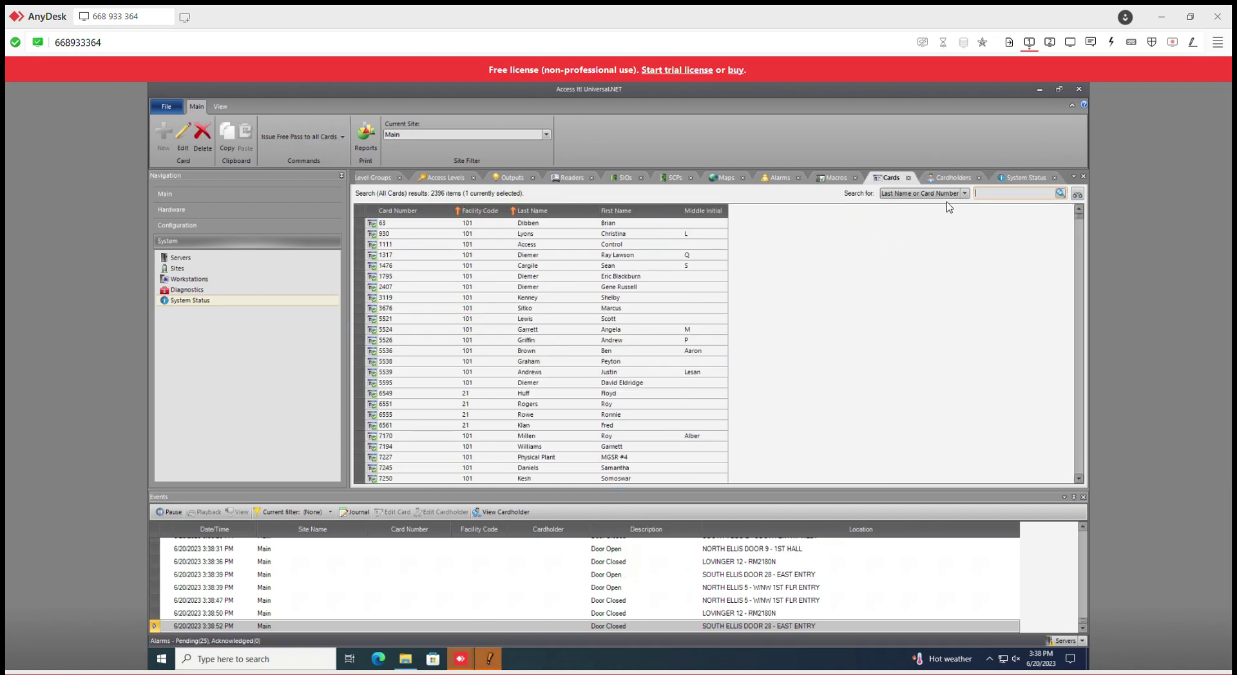
text(klan)
key(Return)
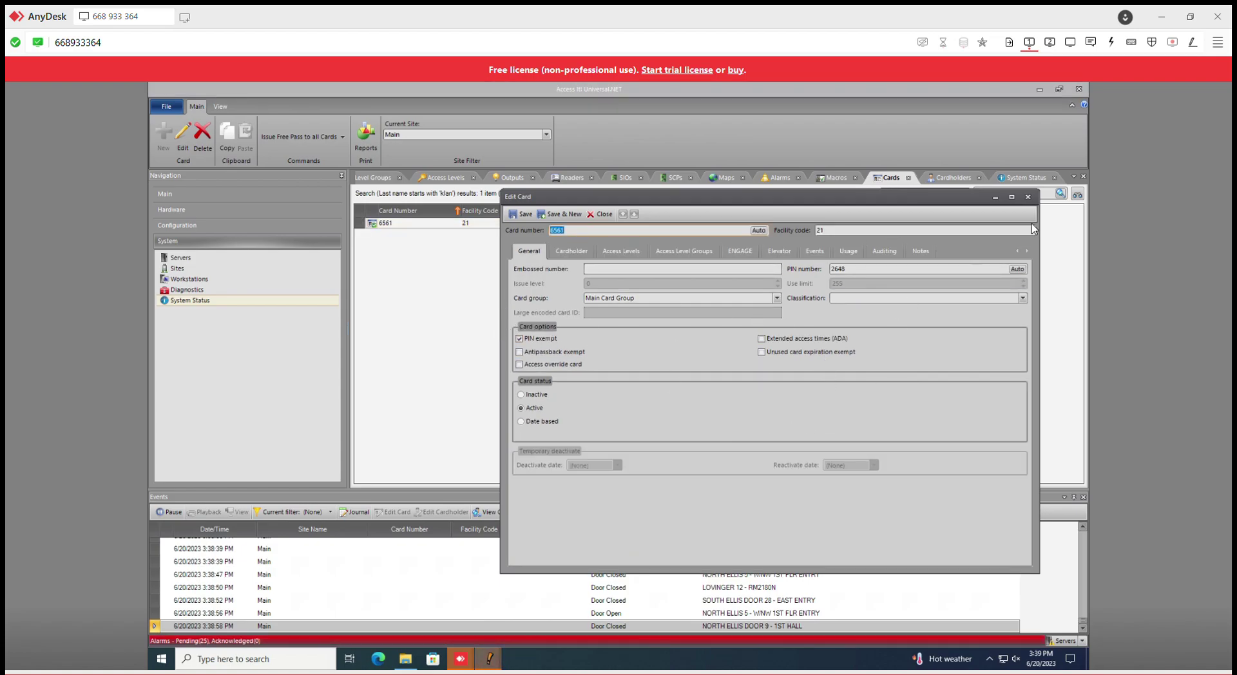
click(1028, 197)
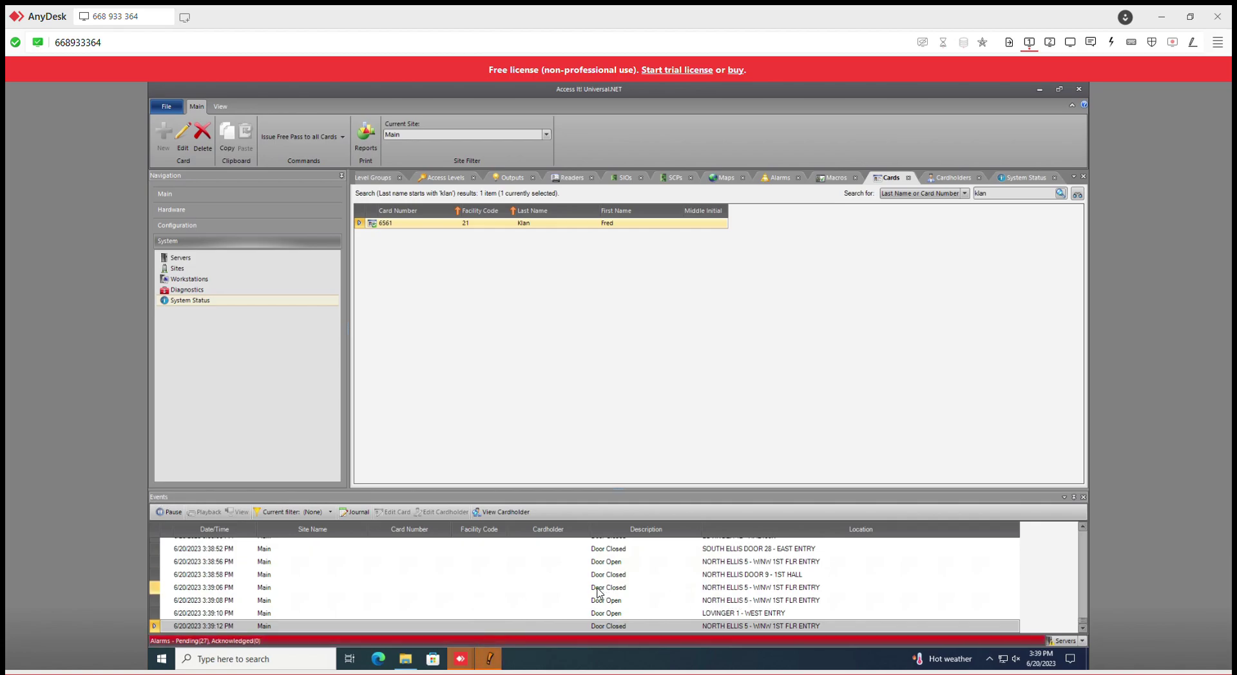
scroll(524, 592, up, 5)
scroll(525, 592, down, 5)
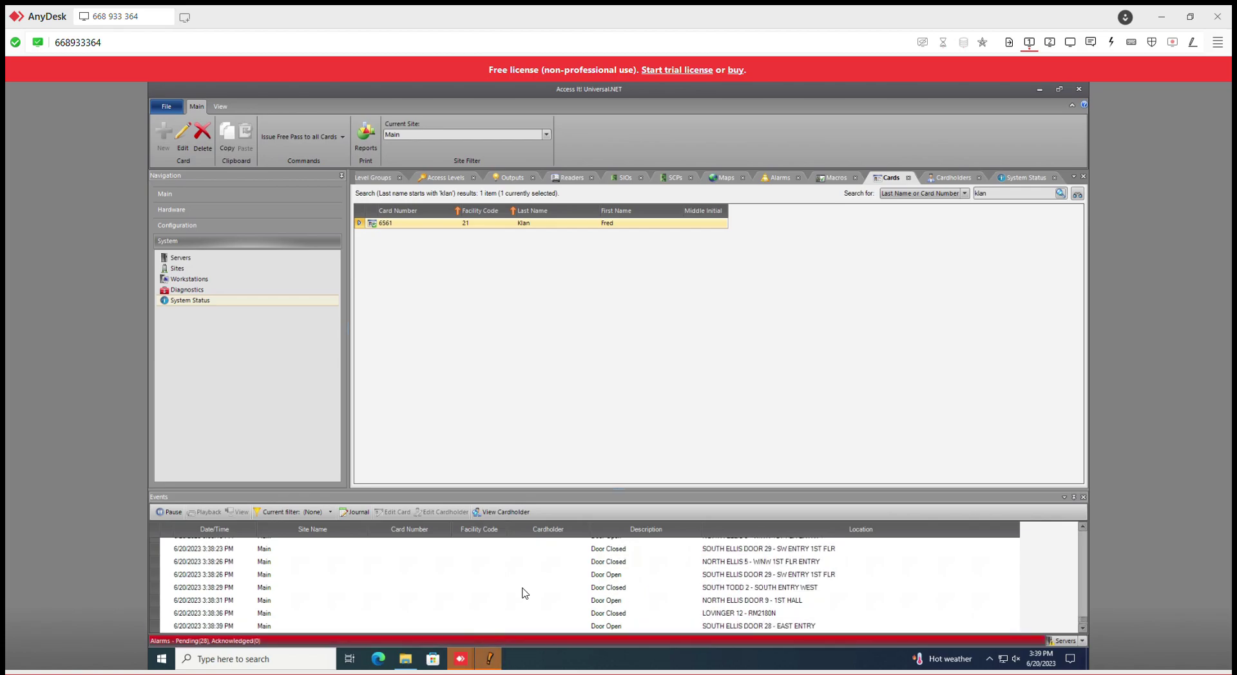
scroll(524, 592, up, 5)
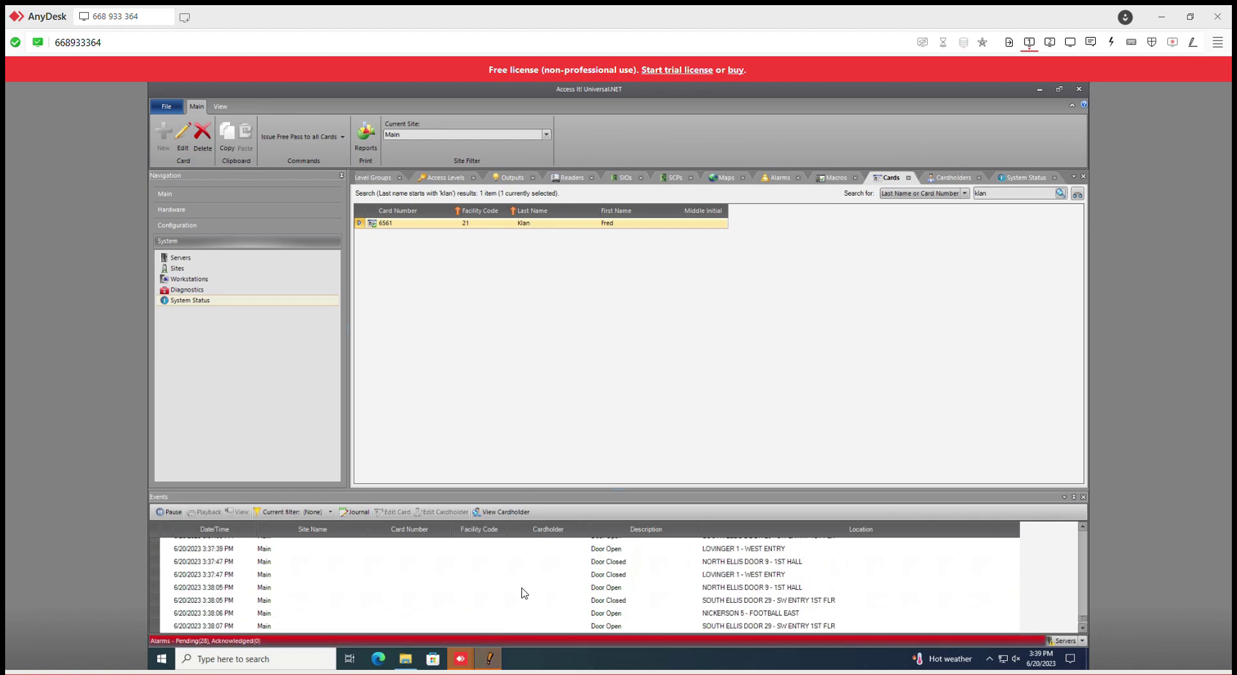
scroll(497, 590, up, 5)
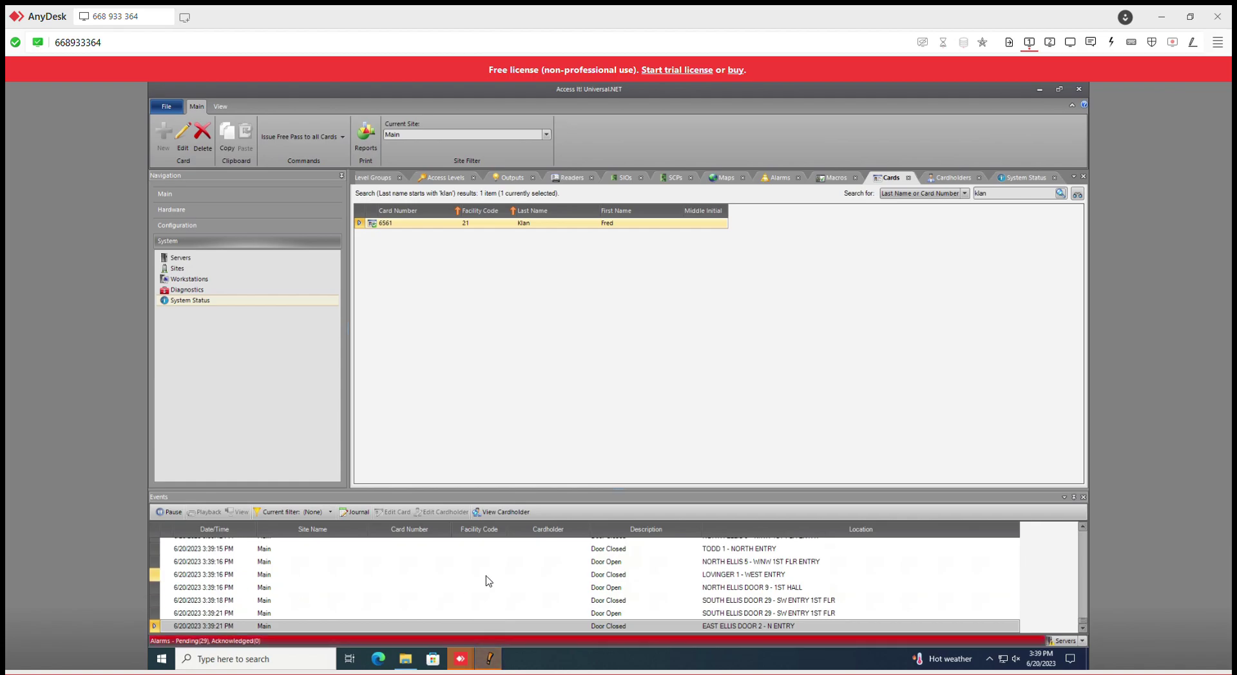
scroll(451, 585, up, 1)
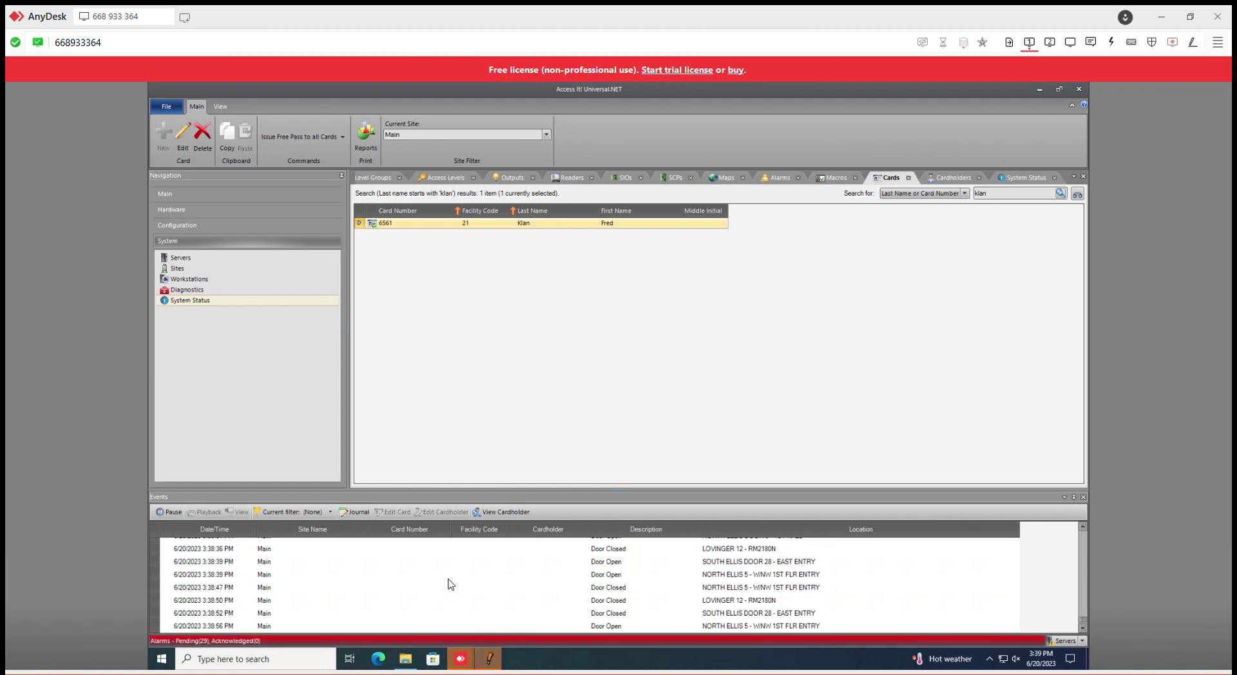
Sort the event log by Card Number, then reverse it to the opposite order.
click(415, 531)
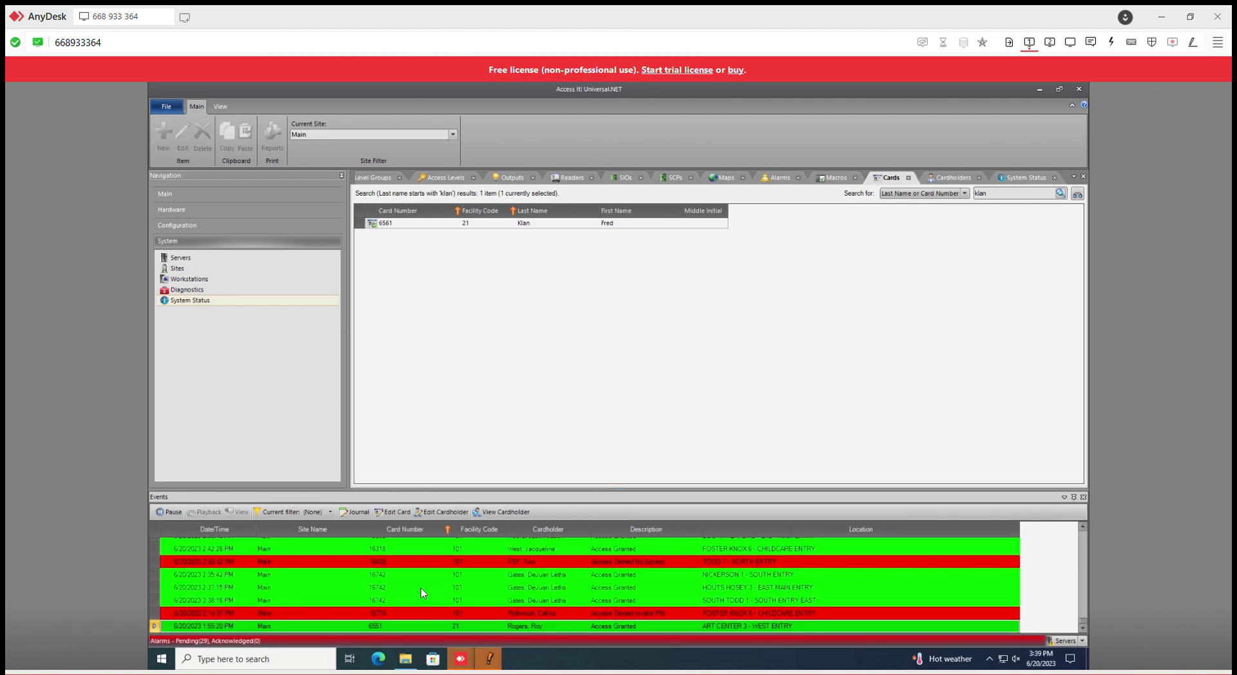
click(430, 532)
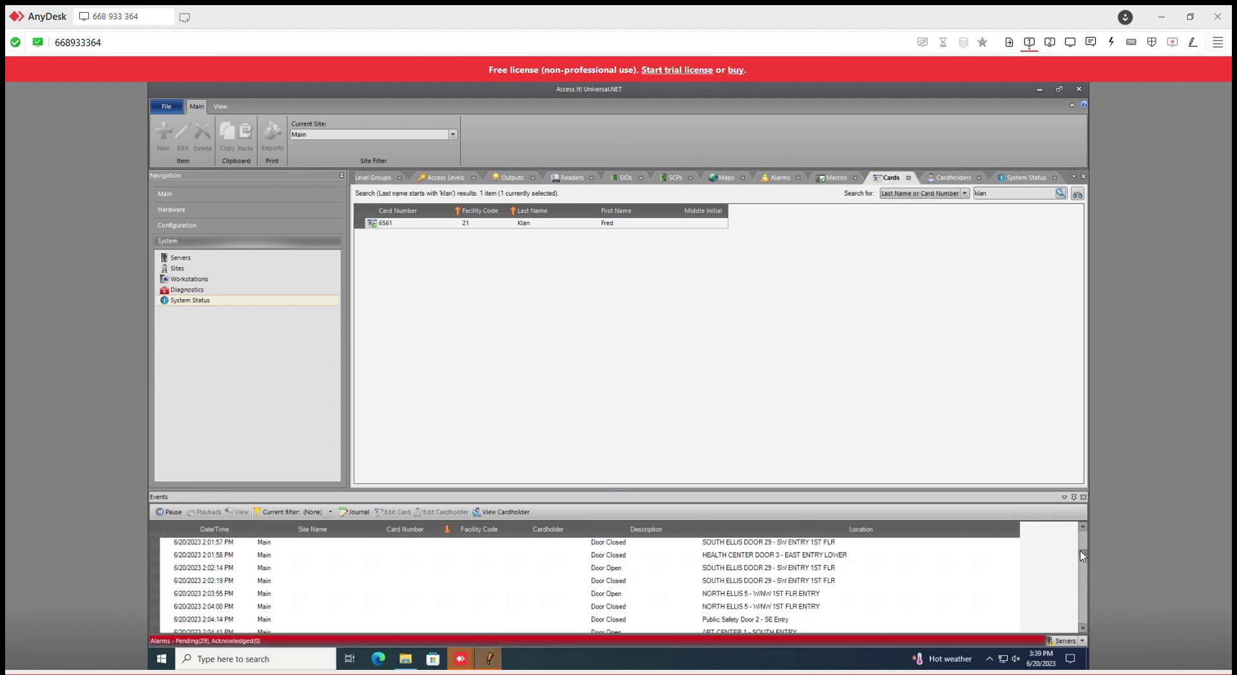
drag(1083, 620, 1081, 526)
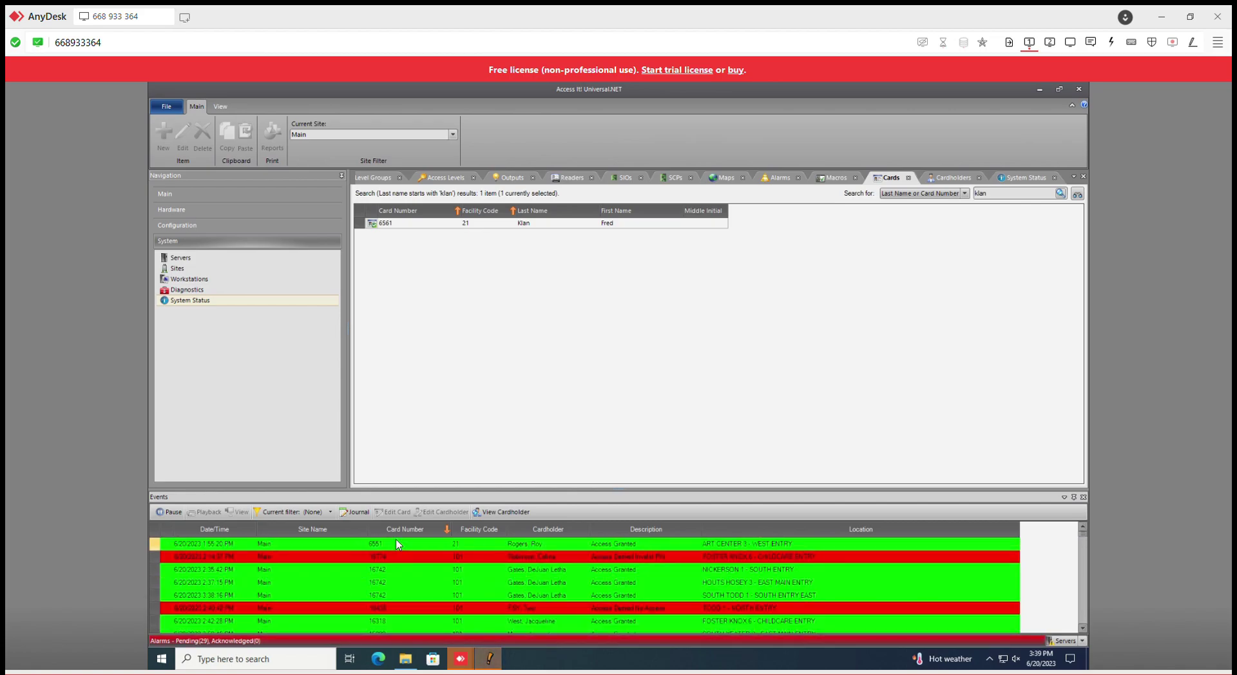
scroll(406, 564, down, 1)
scroll(409, 564, down, 1)
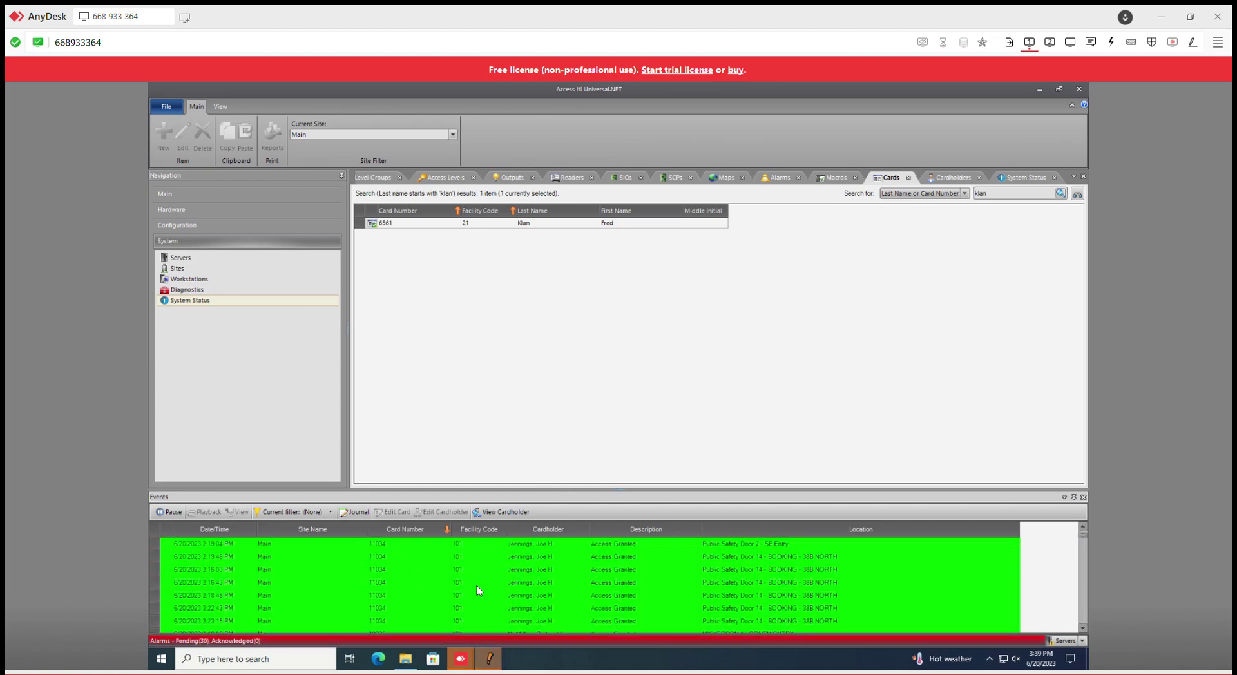
Sort the event log by Location and browse the grouped rows, selecting the ART CENTER 1 event.
click(831, 532)
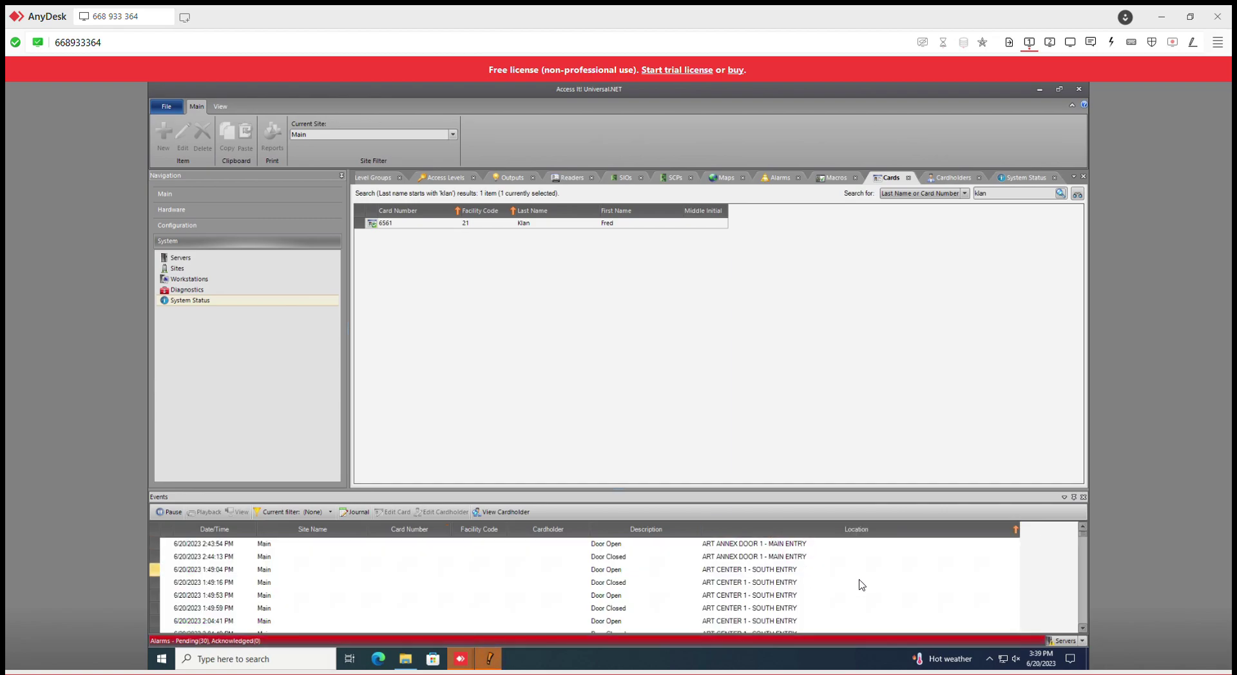
scroll(859, 583, down, 3)
scroll(859, 585, up, 3)
click(789, 570)
scroll(748, 580, down, 2)
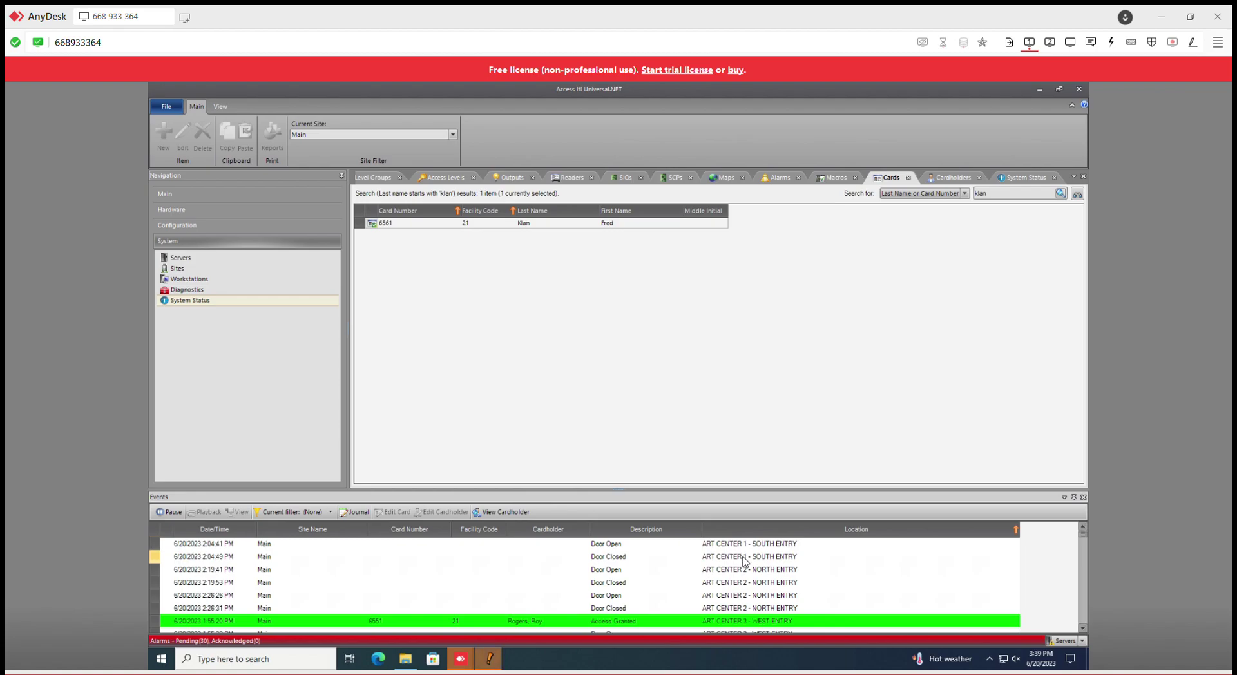
scroll(757, 573, up, 1)
scroll(766, 567, down, 3)
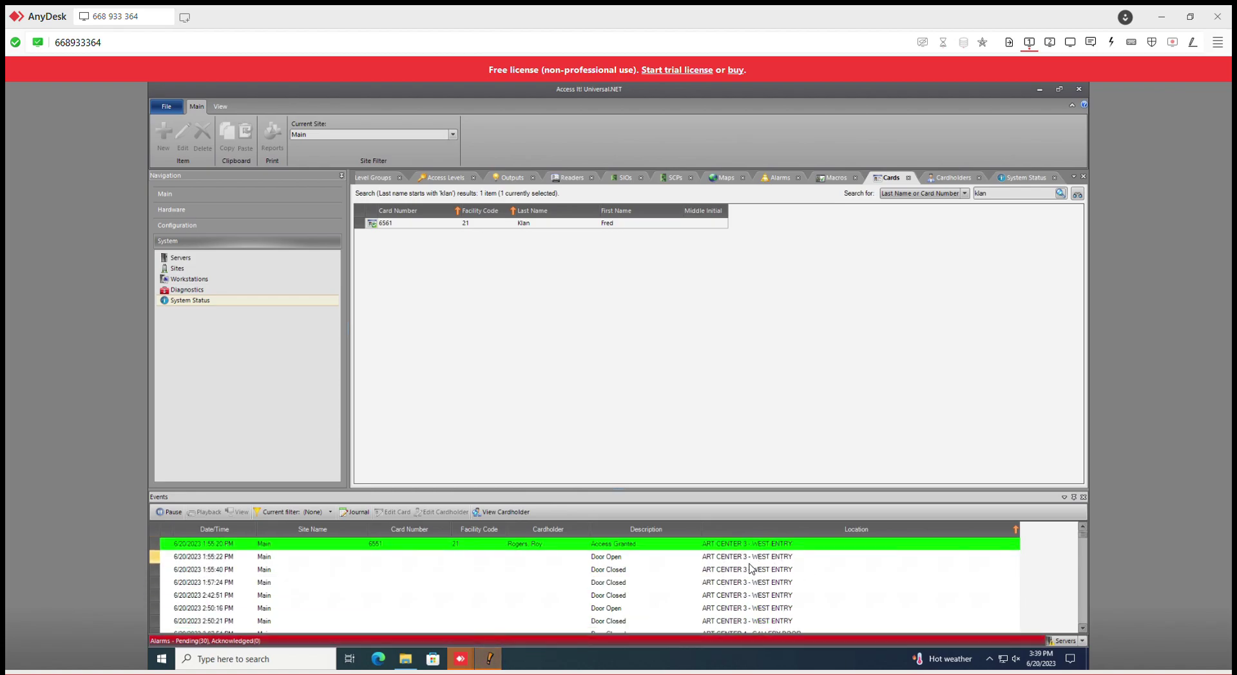
scroll(773, 583, down, 3)
scroll(749, 589, down, 5)
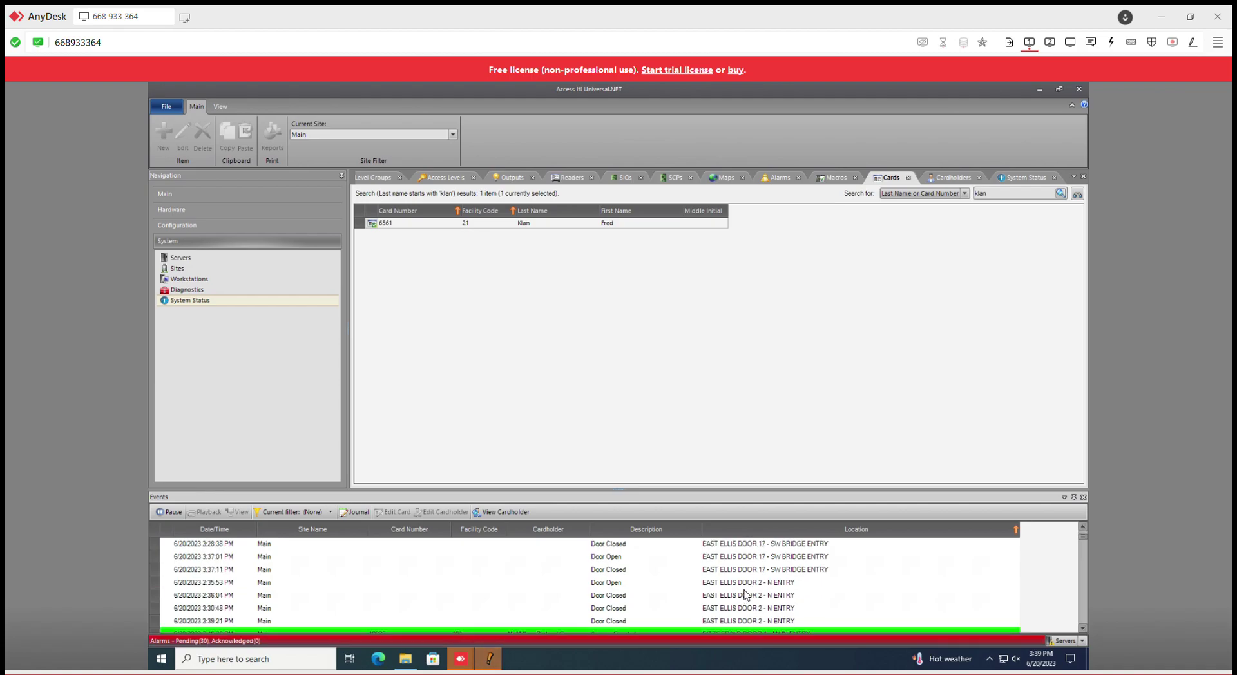
scroll(748, 589, up, 1)
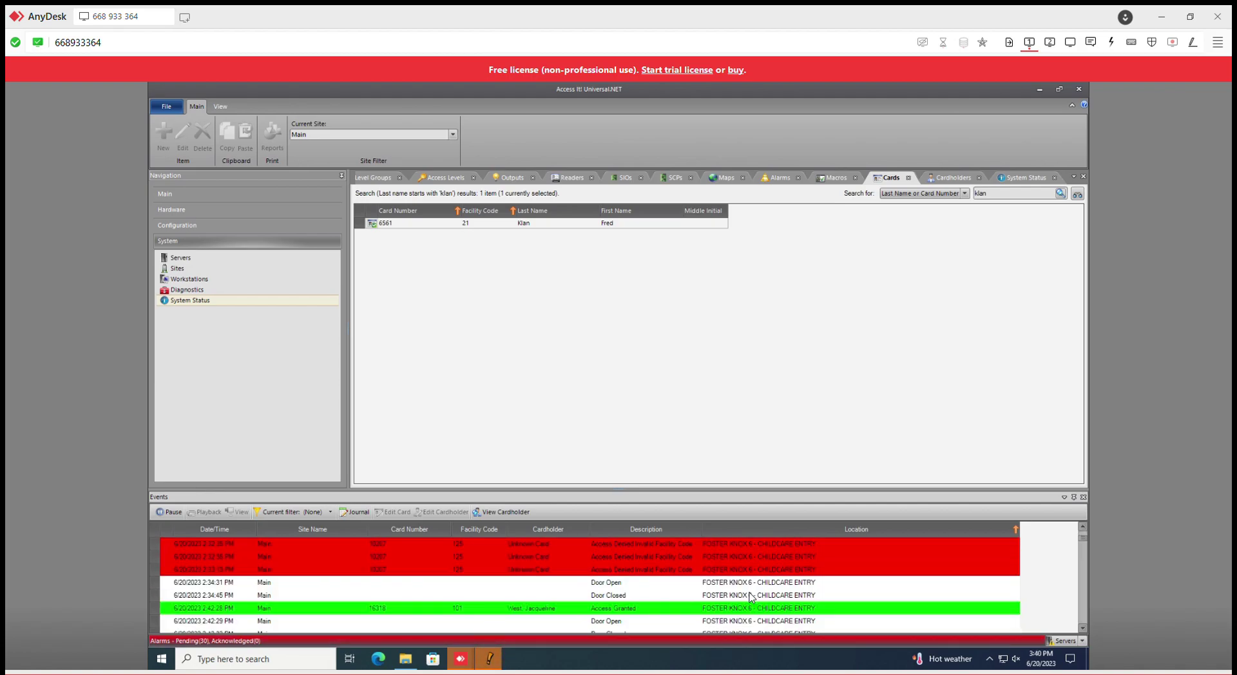
scroll(735, 587, down, 2)
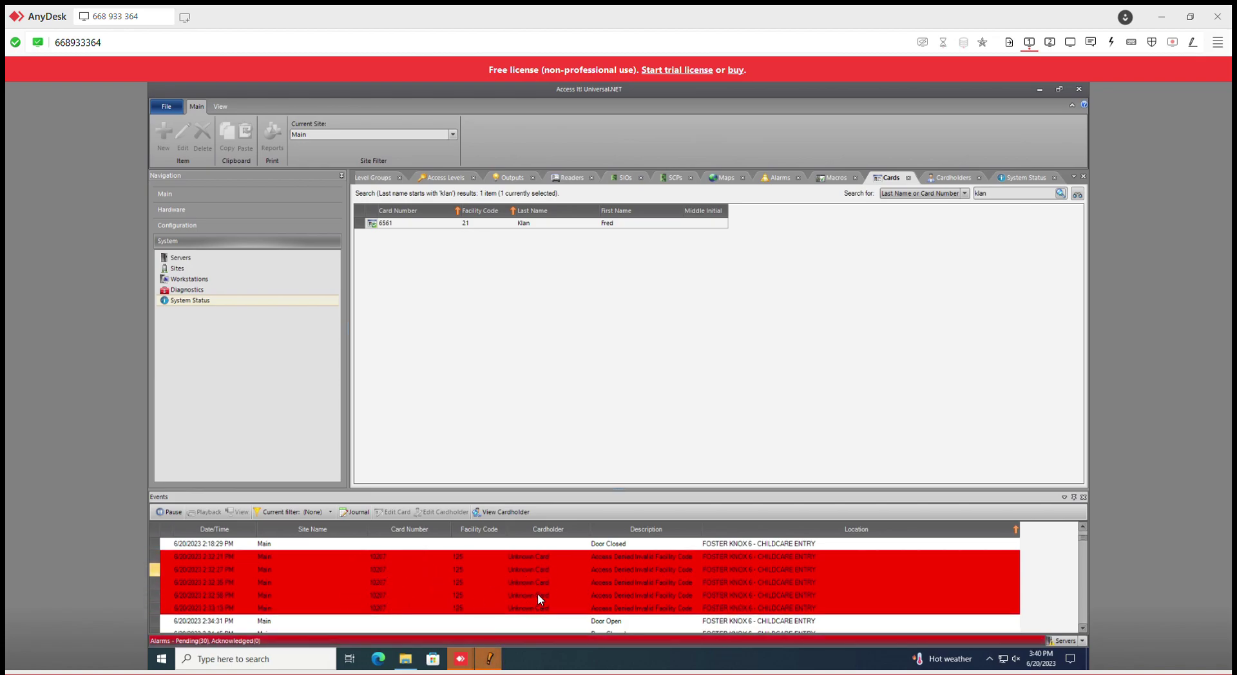
scroll(726, 588, down, 5)
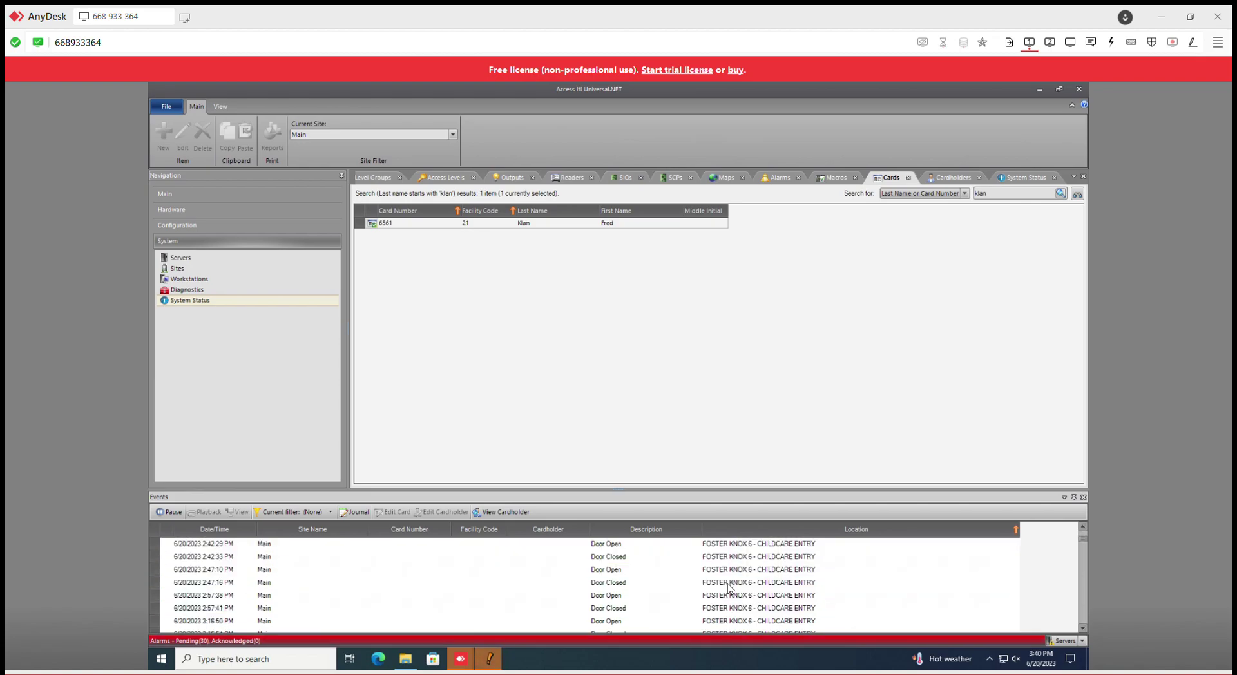
Sort events by Location descending, select the found card, and expand the Configuration and Main navigation groups.
click(806, 532)
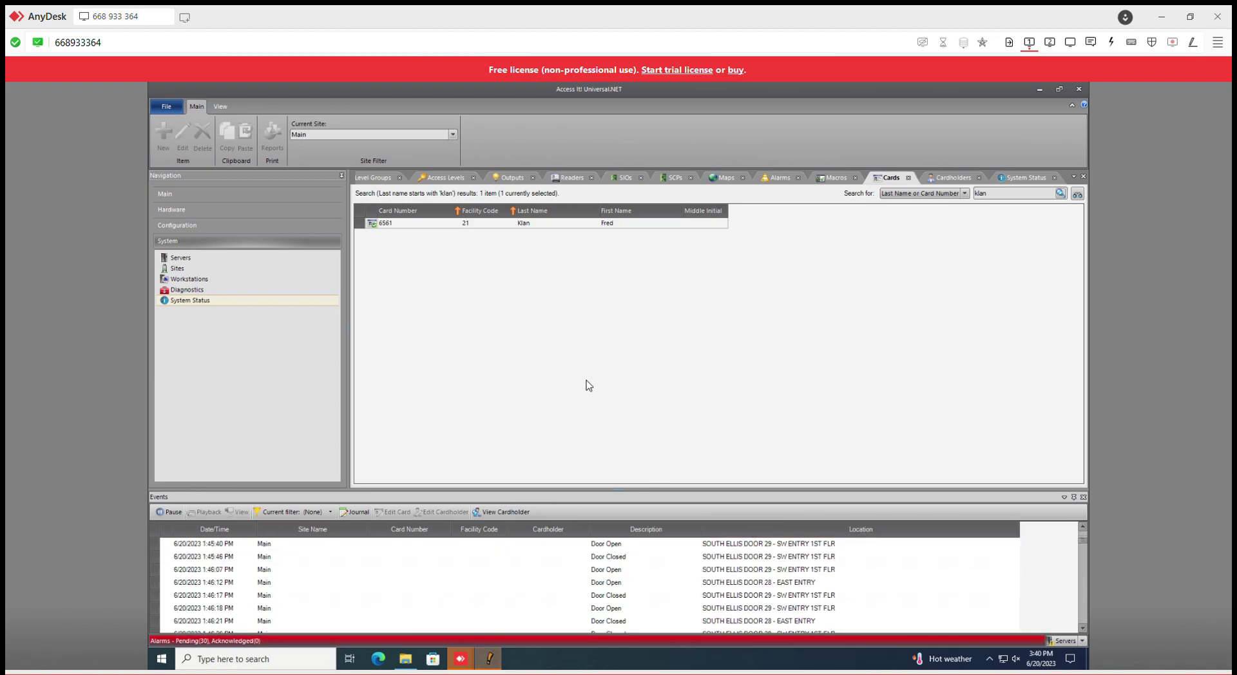
click(570, 364)
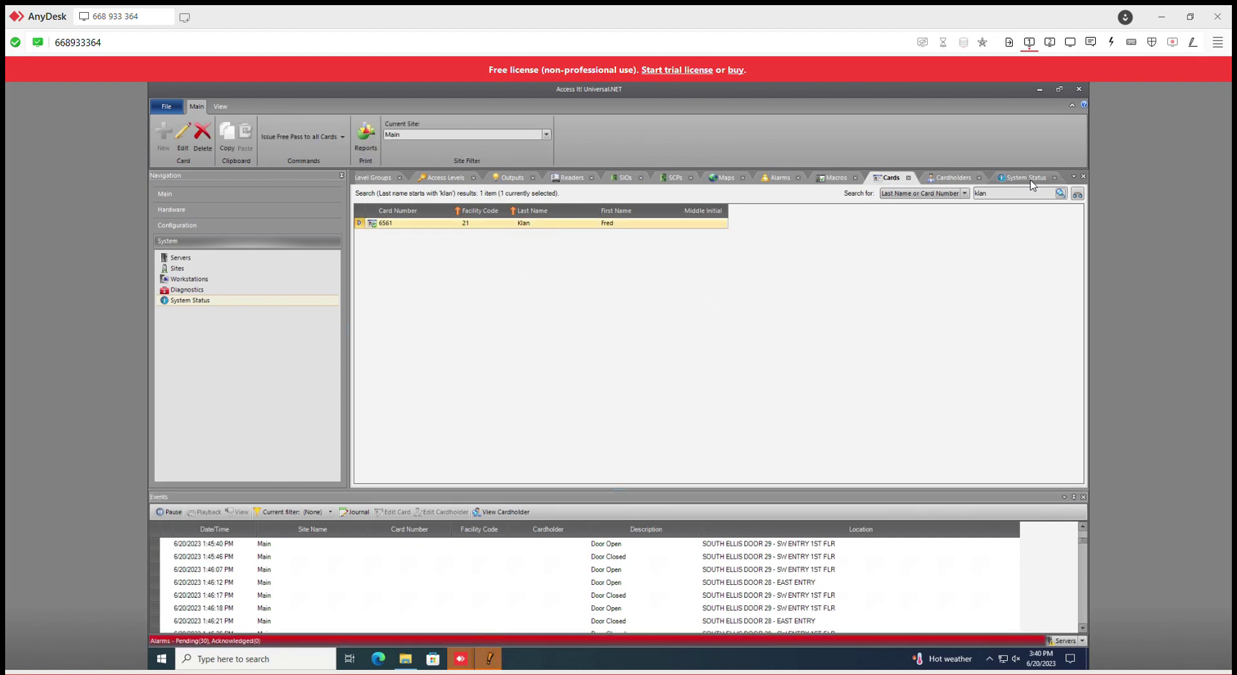
click(277, 226)
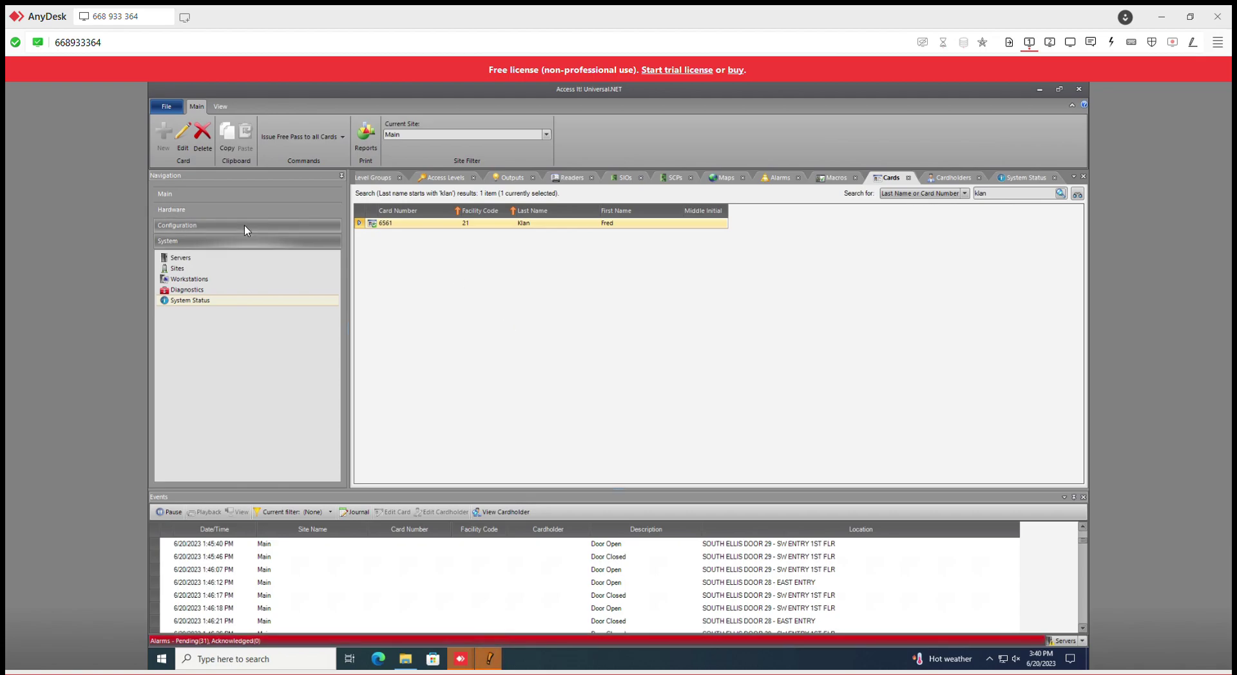
click(242, 194)
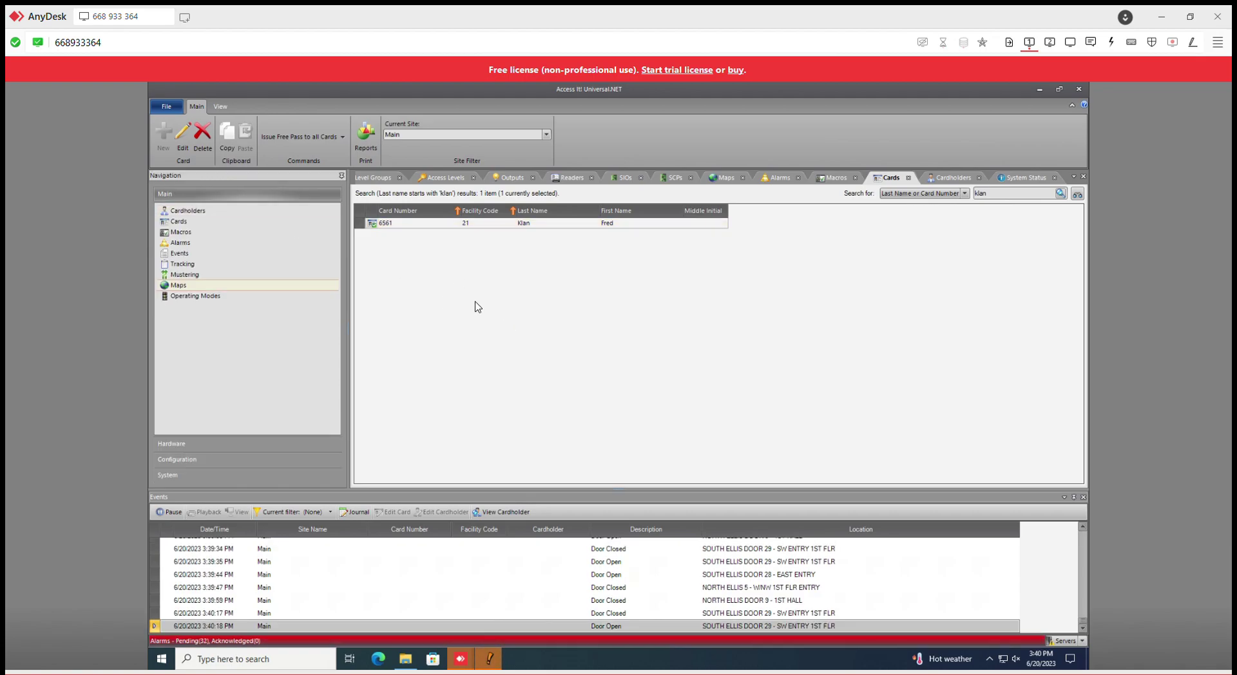